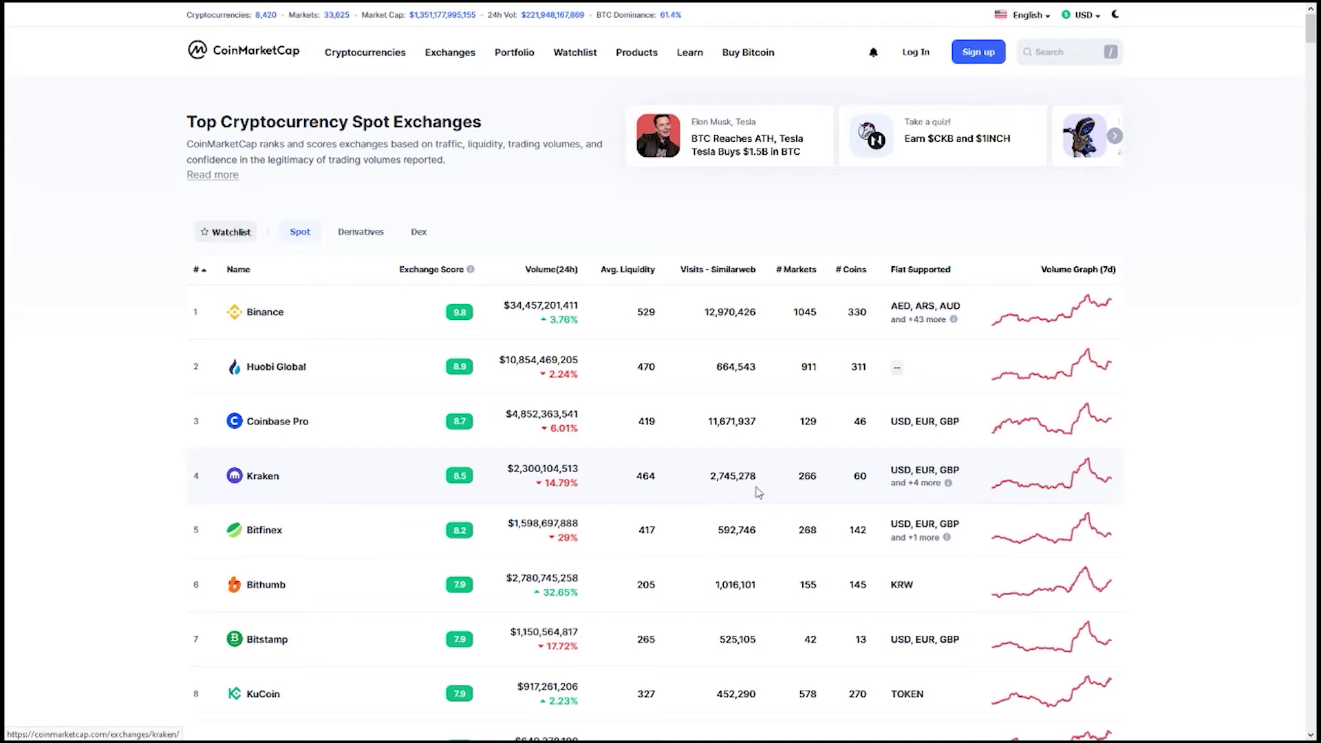
drag(1313, 34, 1313, 692)
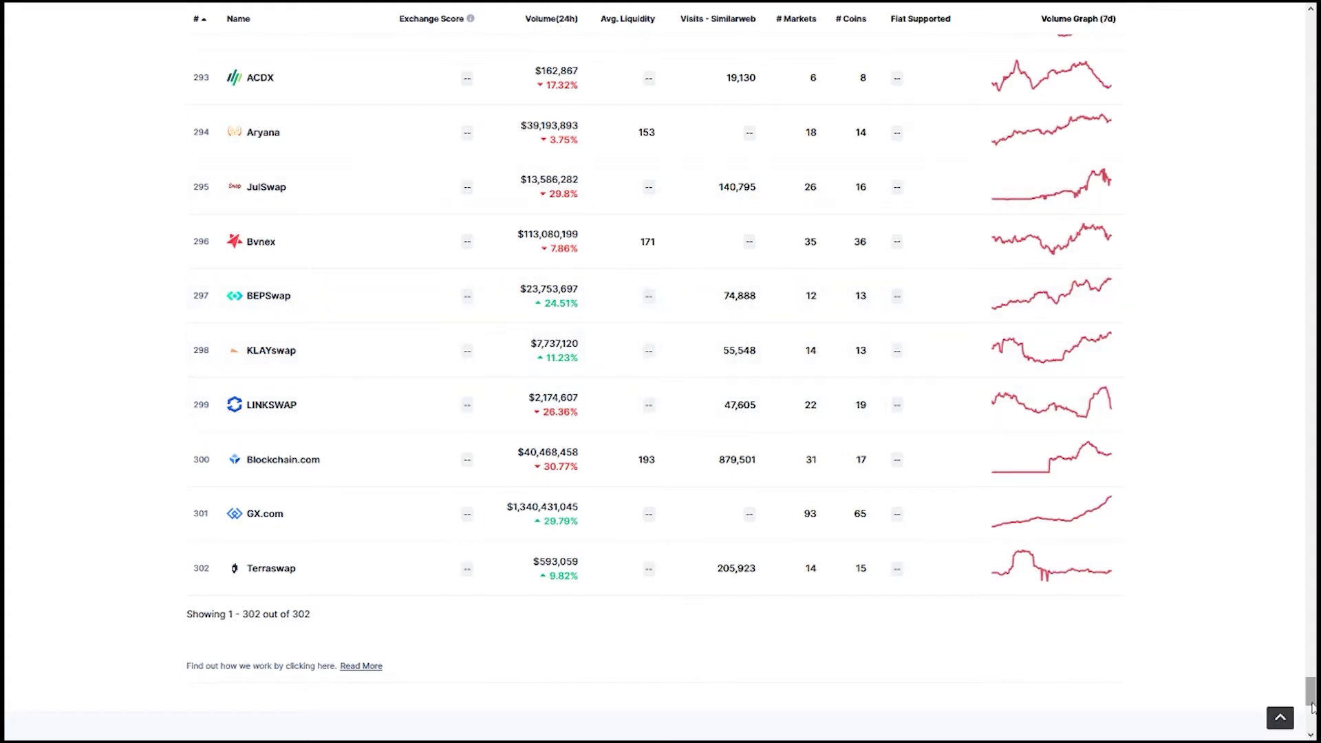
drag(1313, 703, 1313, 697)
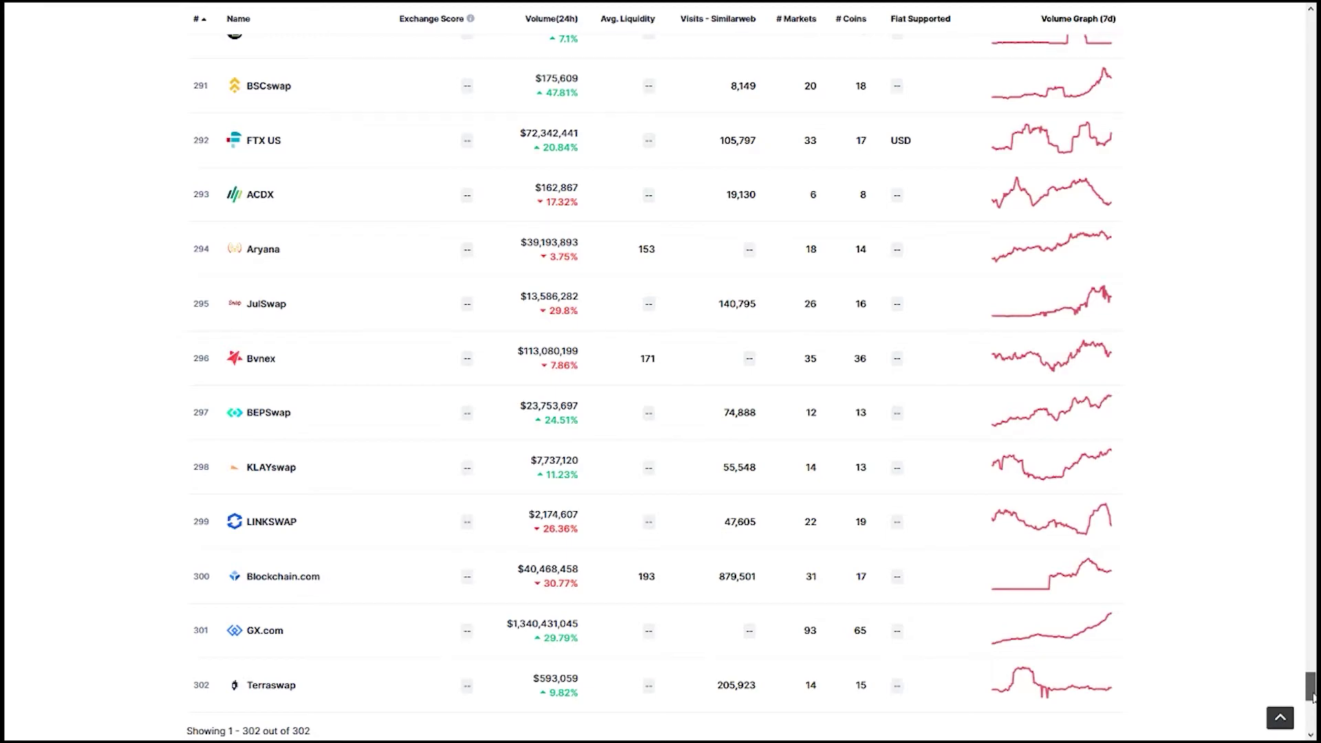
drag(1313, 697, 1313, 21)
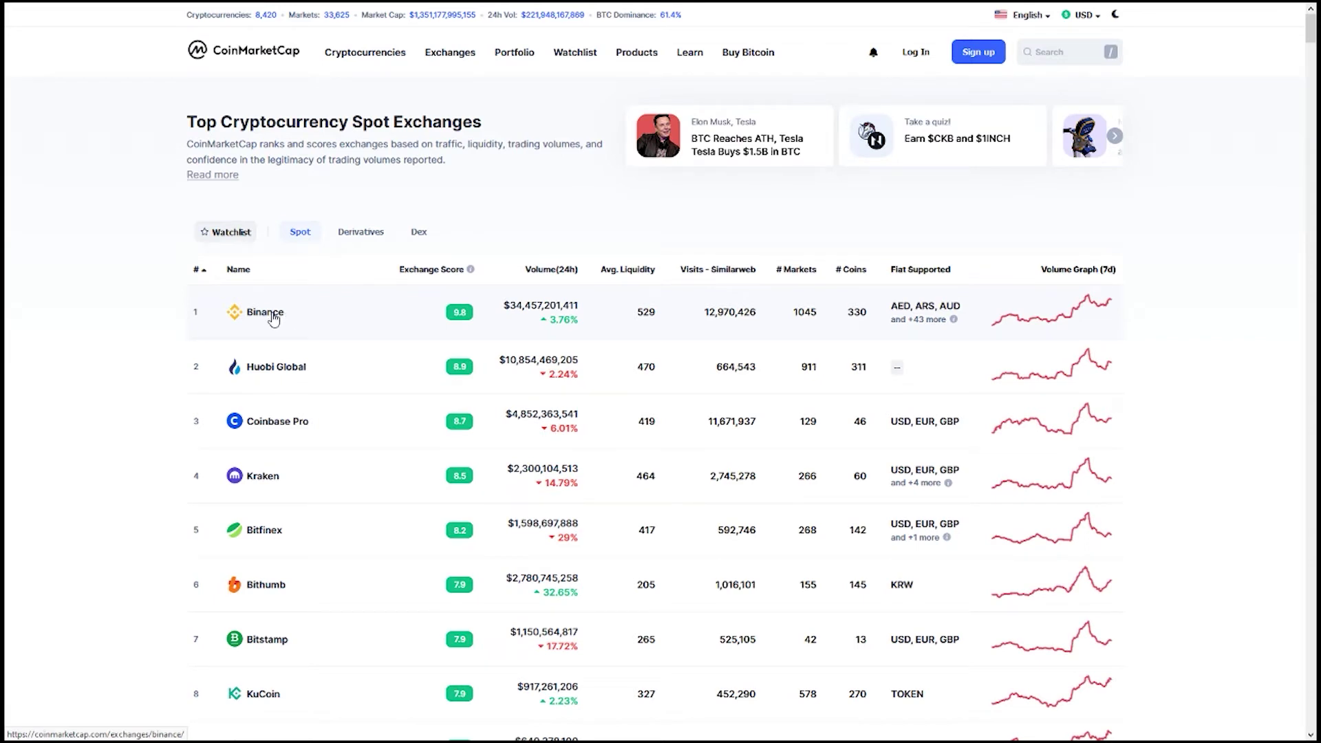
scroll(475, 402, down, 6)
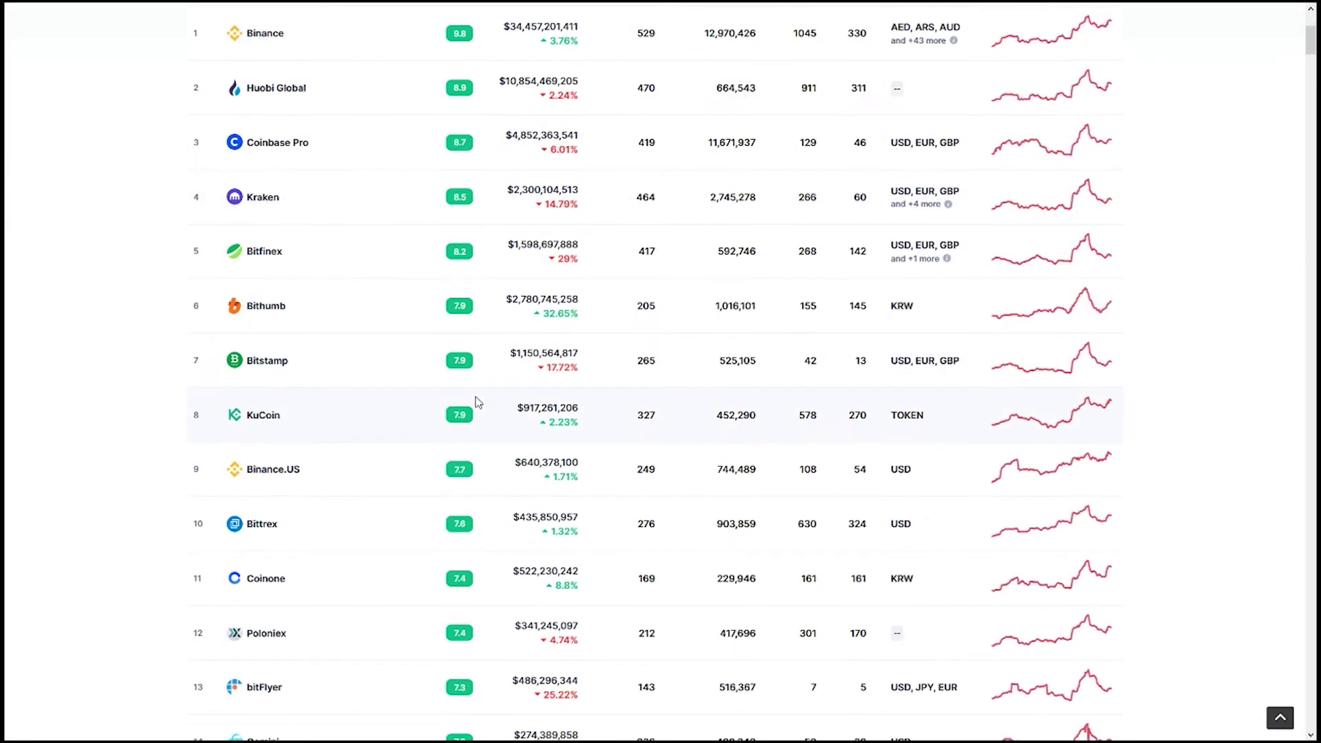
scroll(478, 402, down, 5)
scroll(472, 404, up, 9)
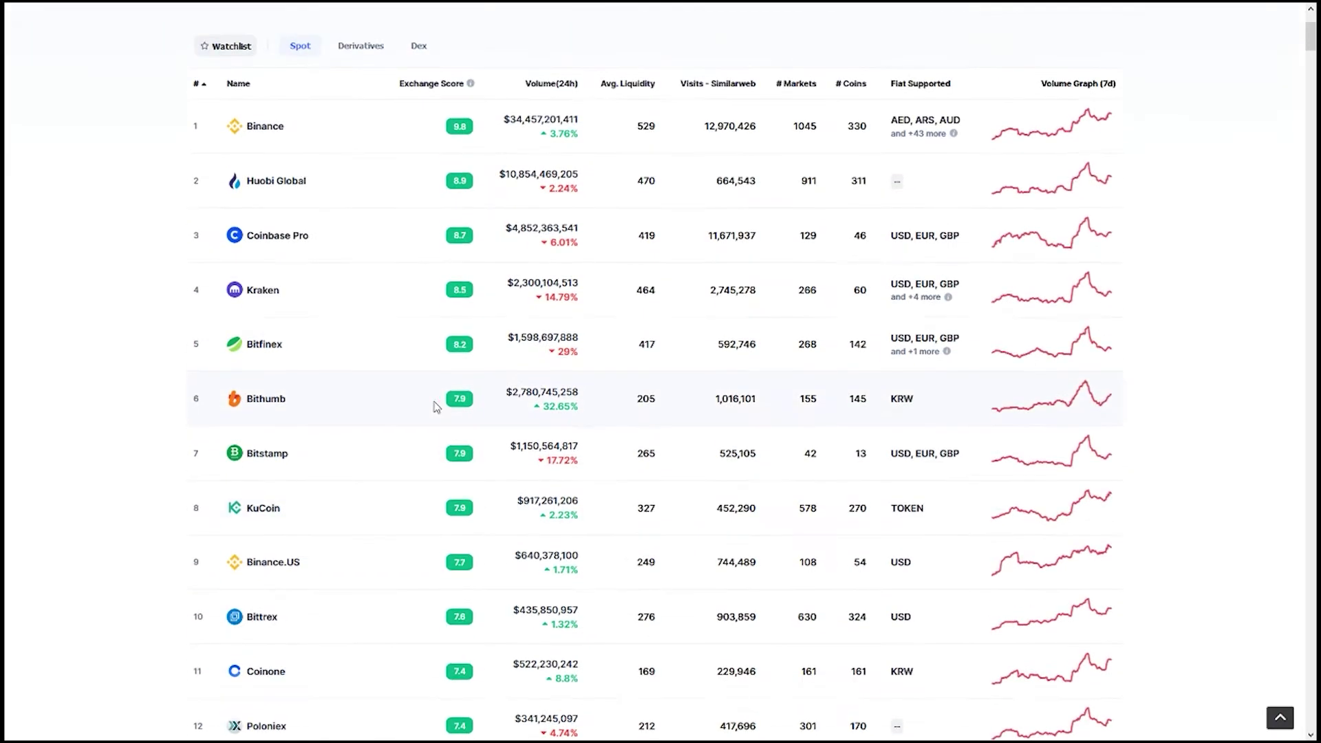
Open the Binance website and go to its Register page
click(265, 126)
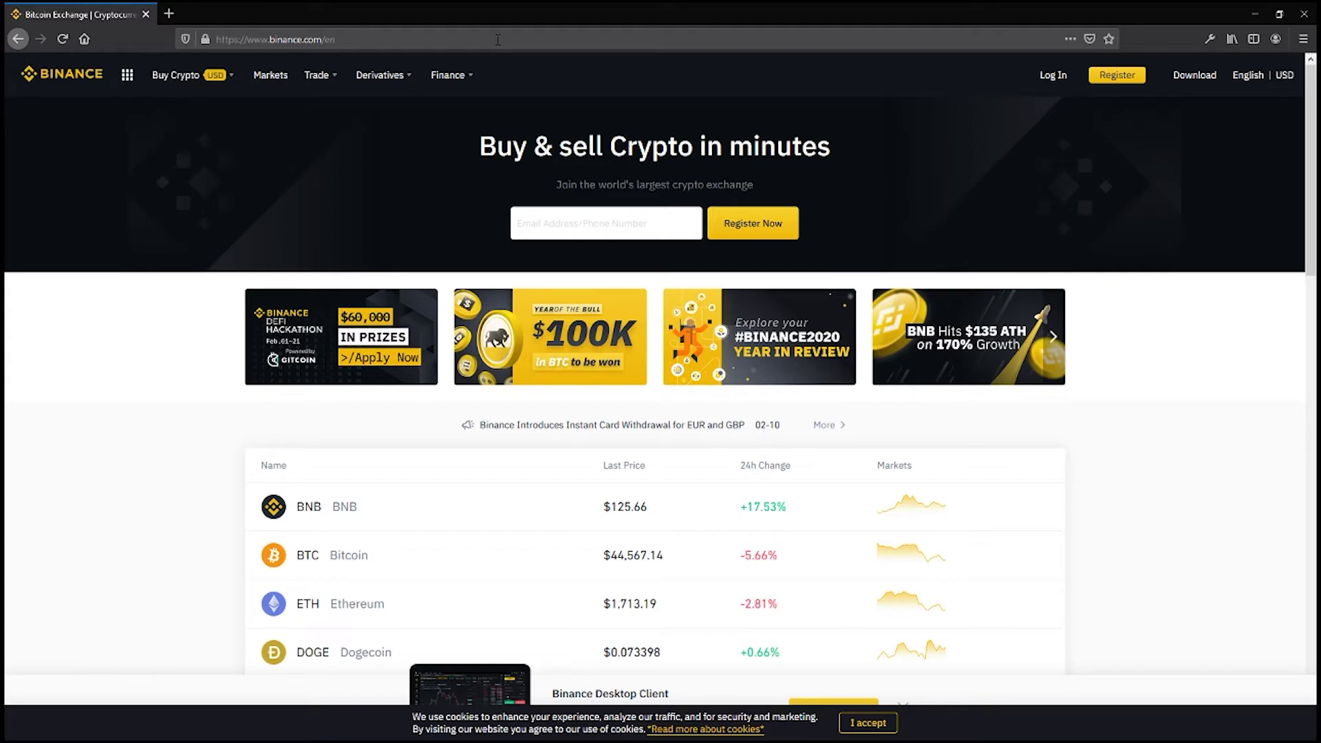
key(F11)
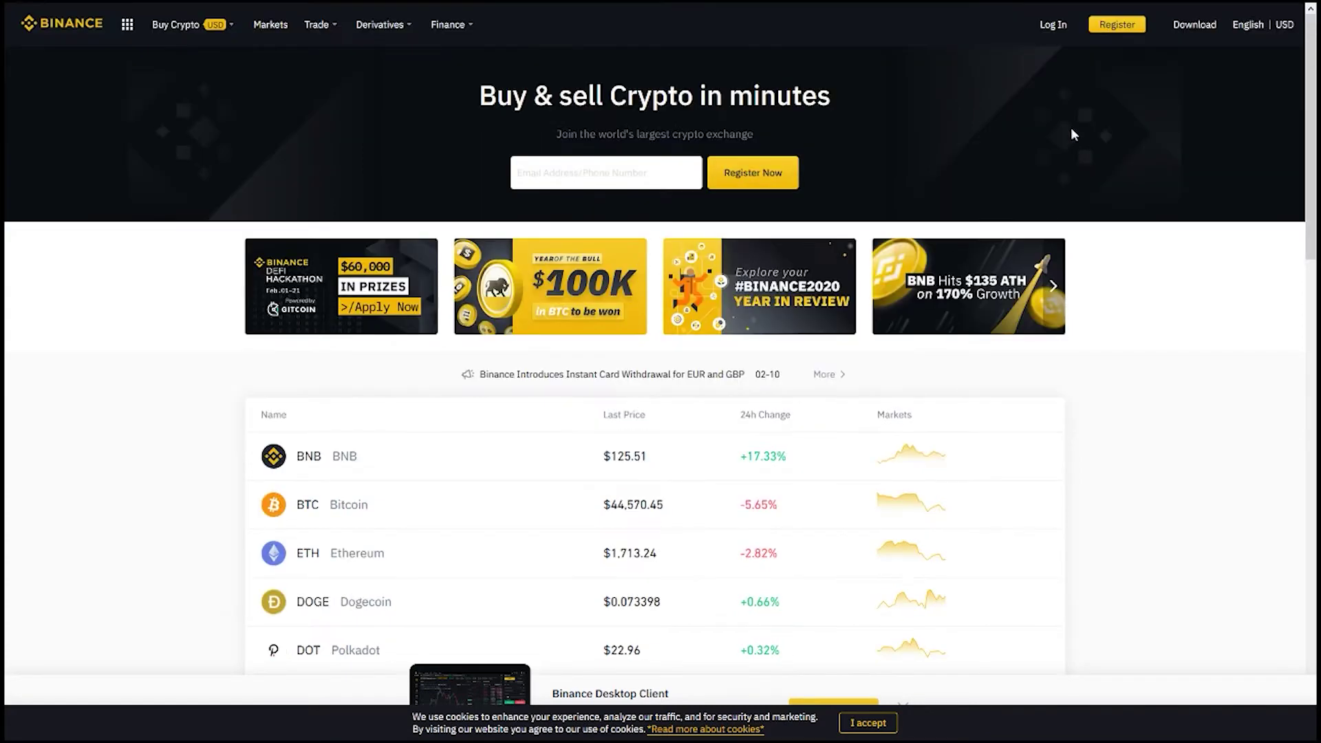
key(F11)
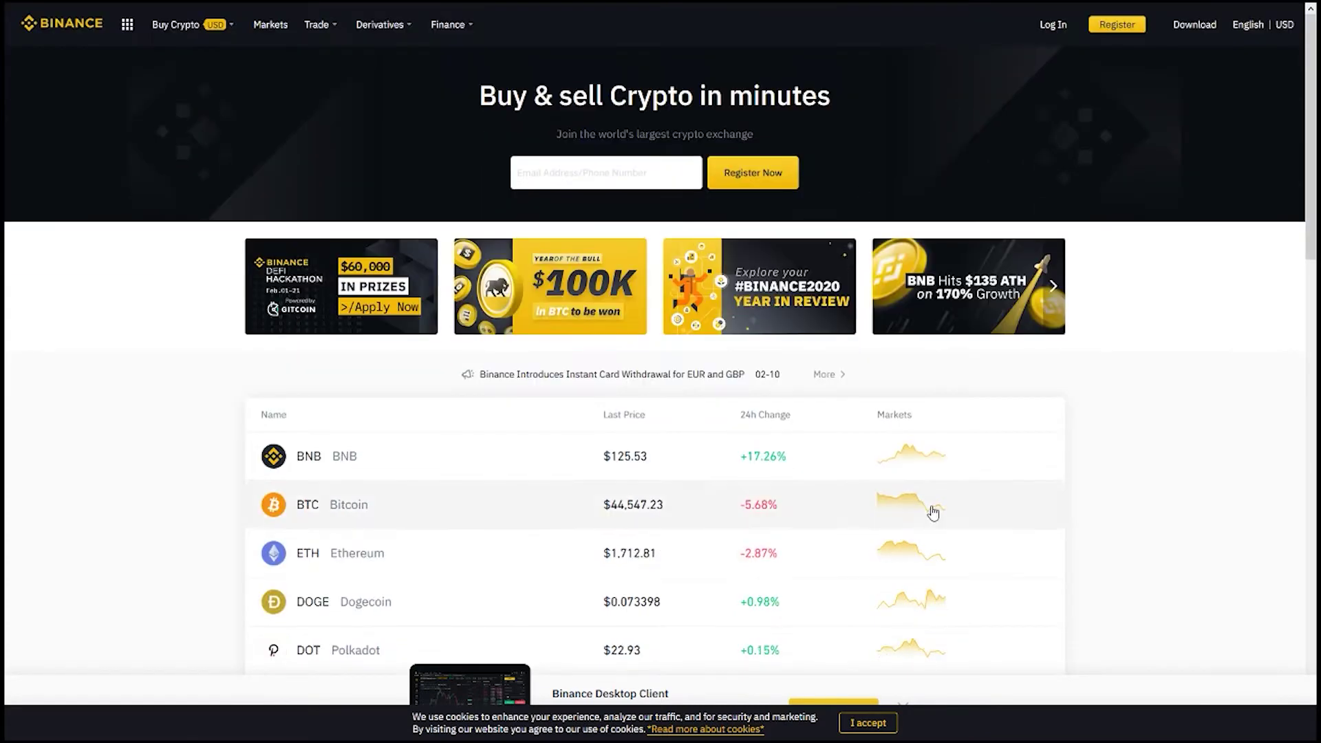
click(1119, 24)
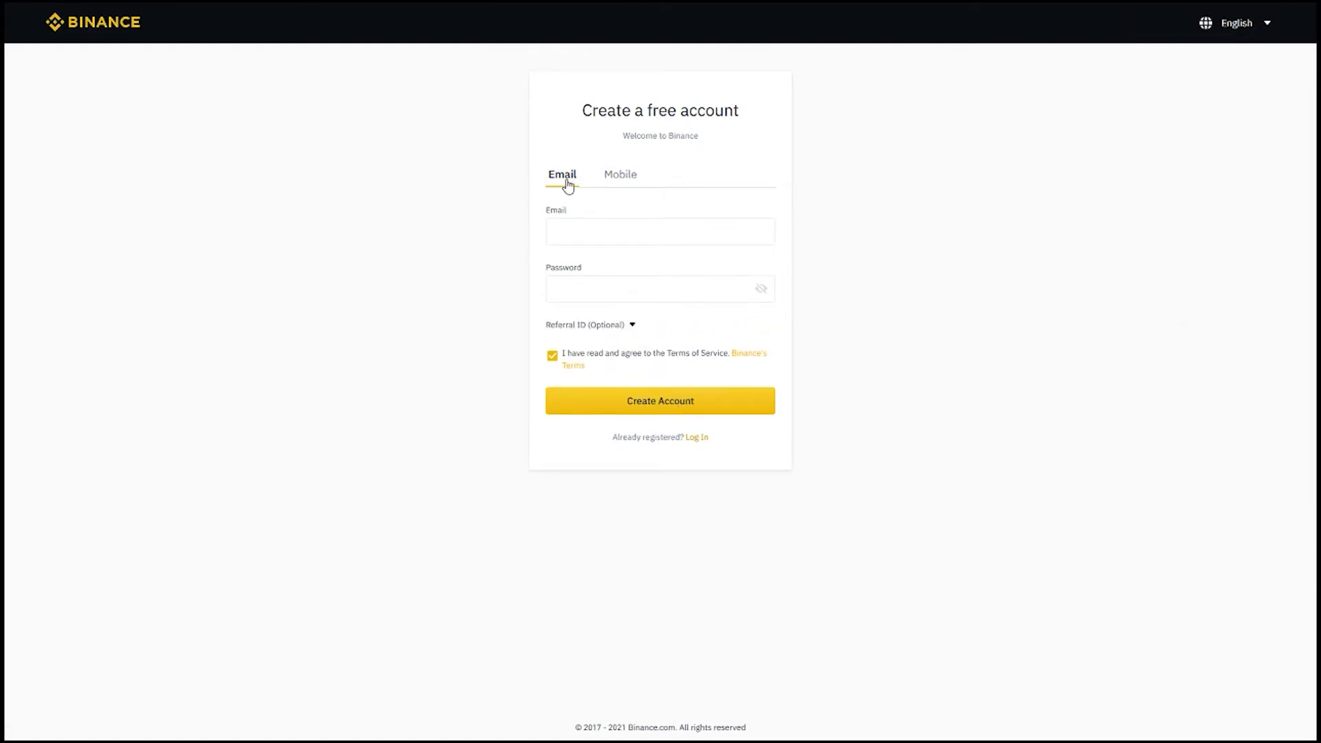
Browse the Mobile sign-up country codes, then switch back to Email registration
click(615, 184)
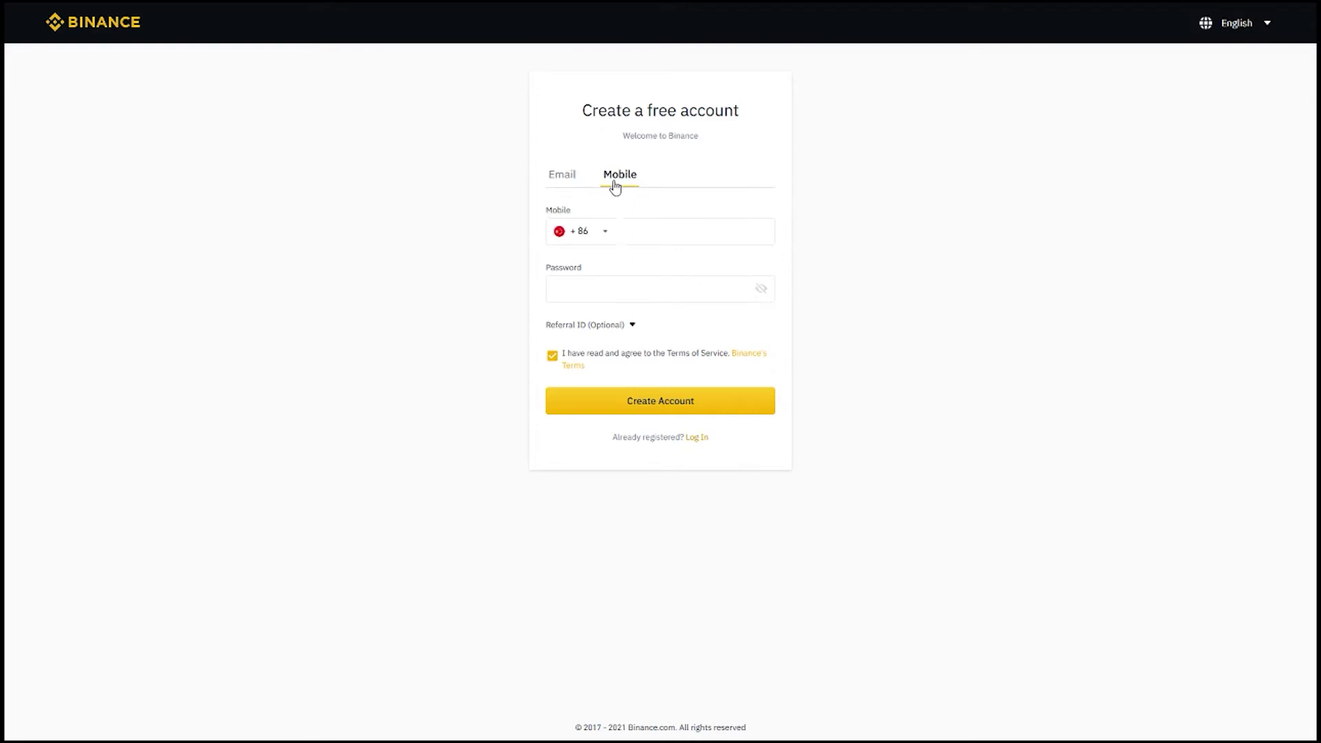
click(603, 238)
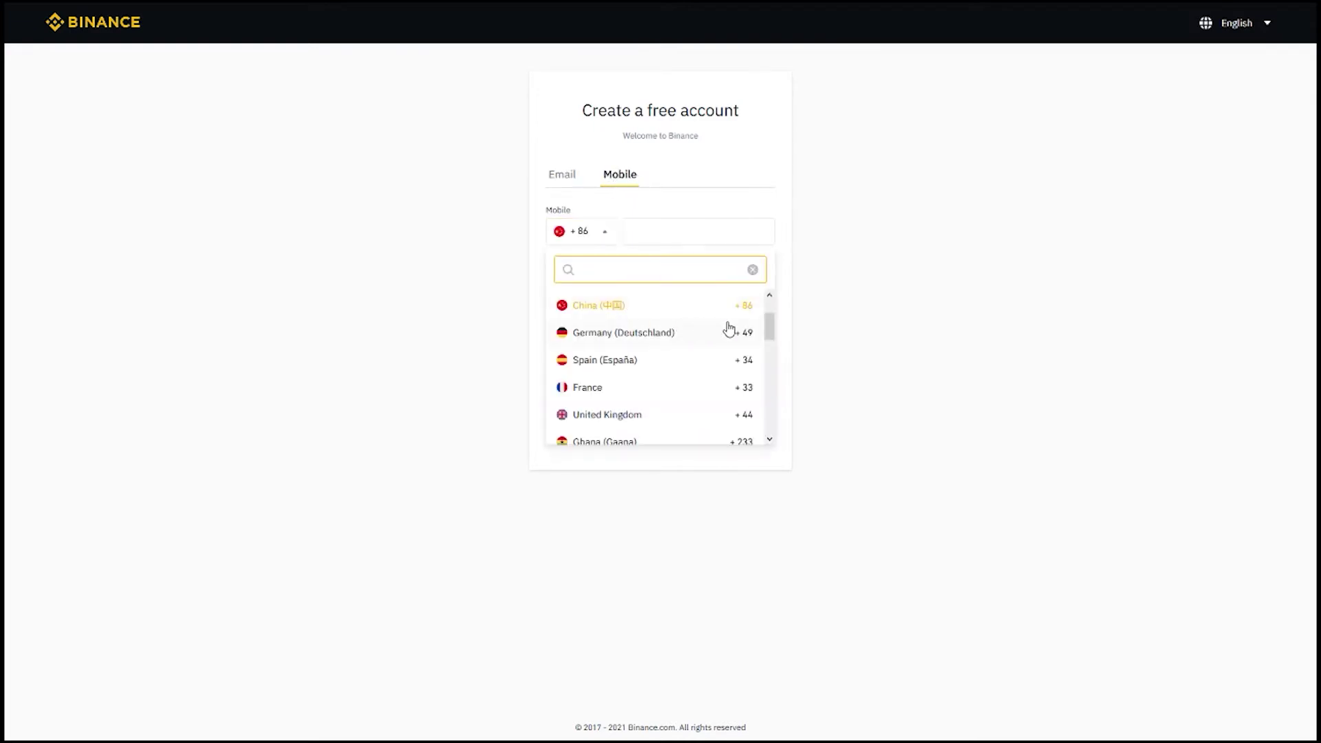
drag(769, 324, 782, 300)
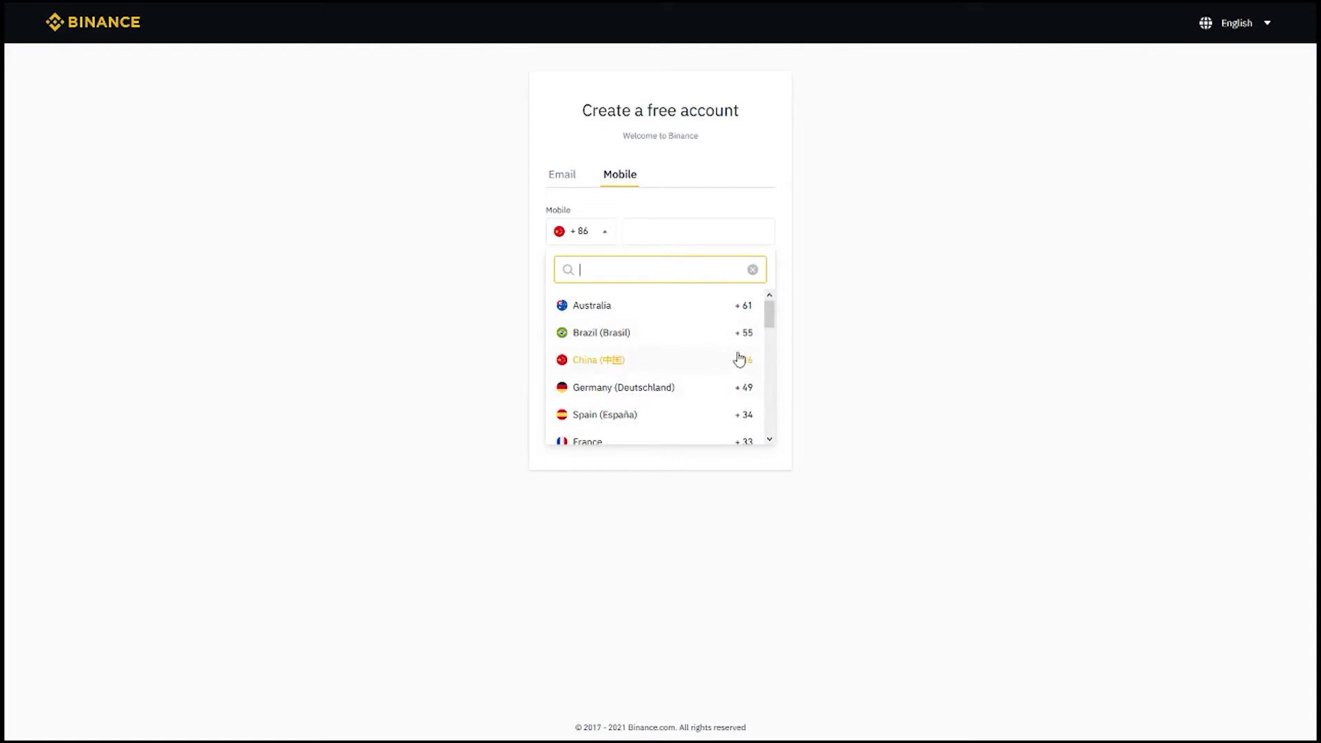
drag(770, 315, 770, 323)
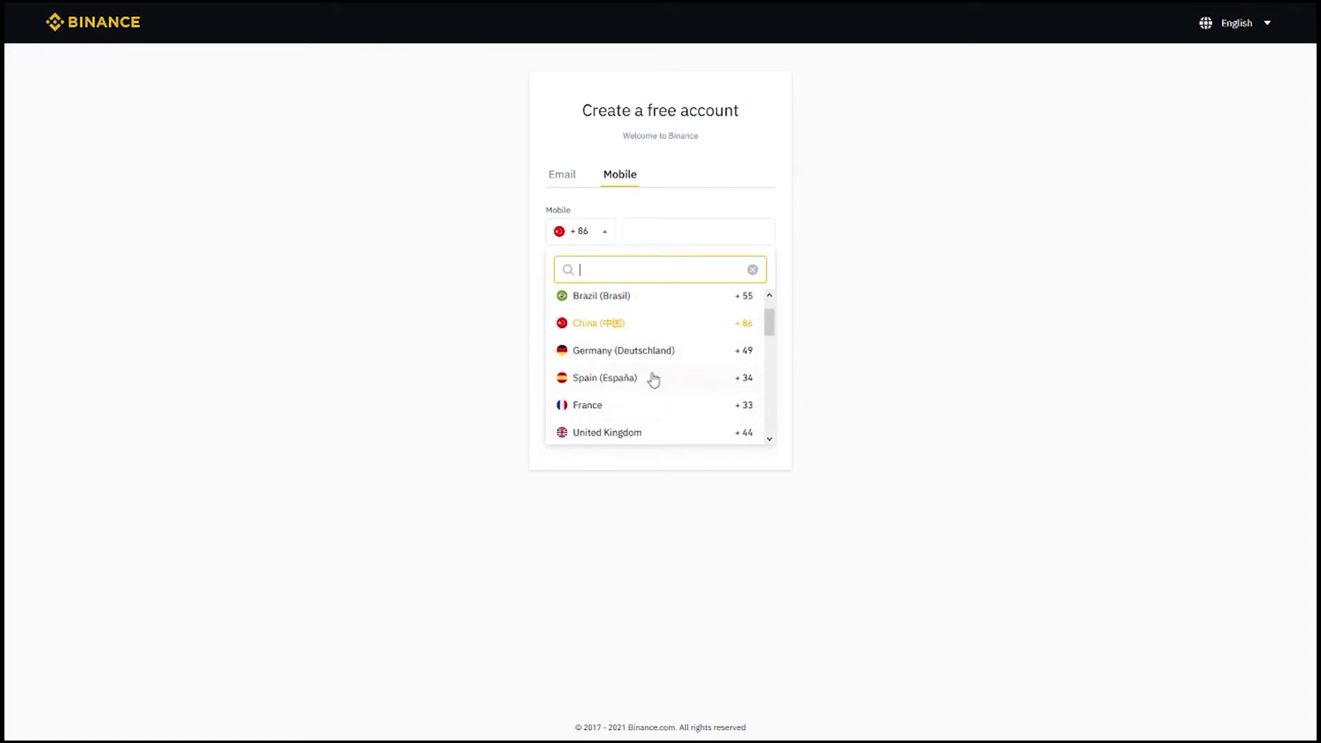
mouse_move(770, 322)
mouse_down()
mouse_move(771, 341)
mouse_move(773, 310)
mouse_up()
click(567, 177)
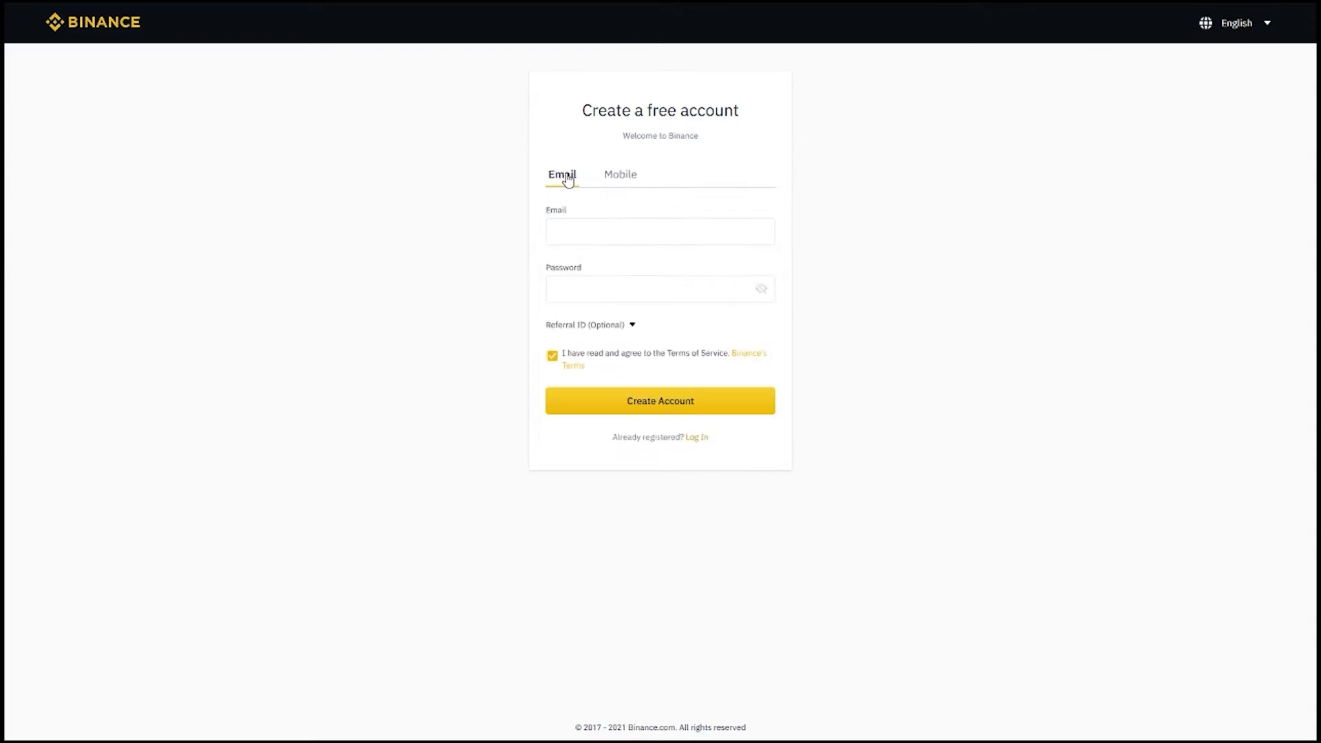
Paste the email address, enter a strong password, submit, and solve the slider puzzle
click(581, 237)
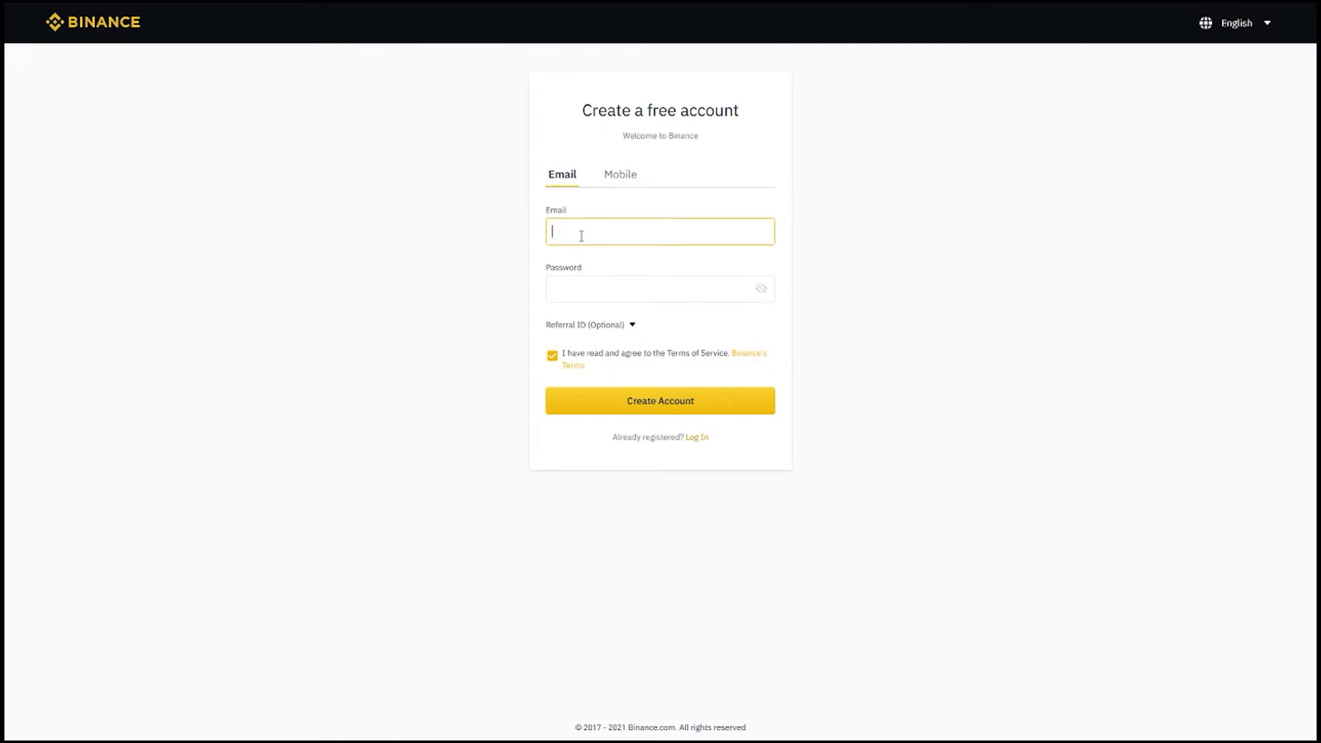
key(ctrl+v)
click(593, 289)
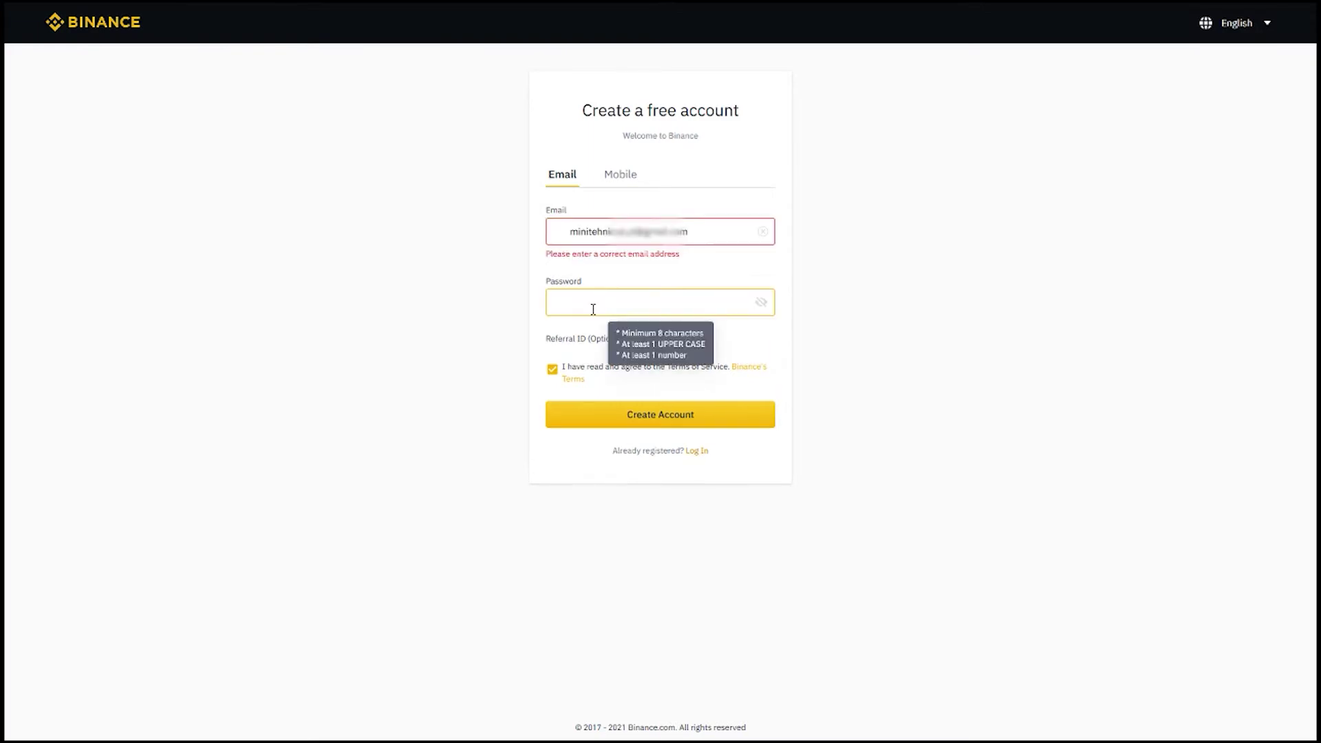
click(593, 290)
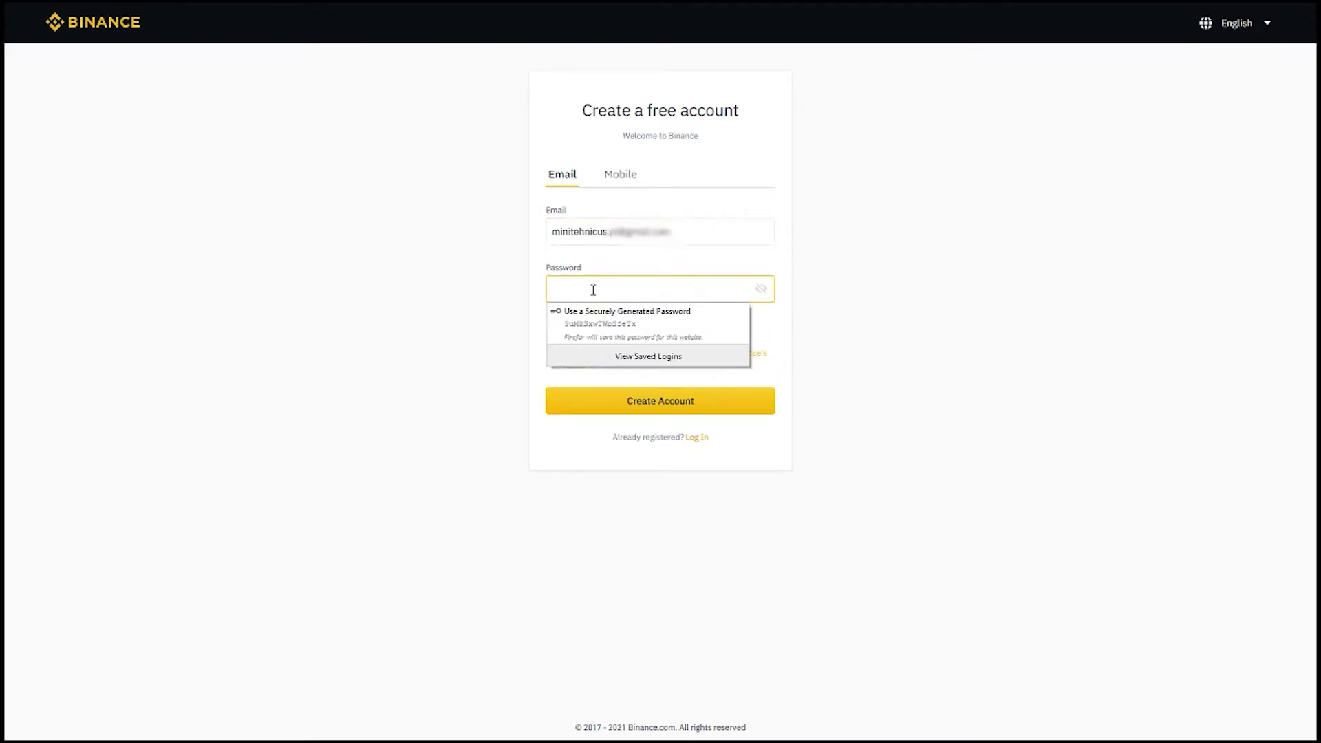
text(••••••)
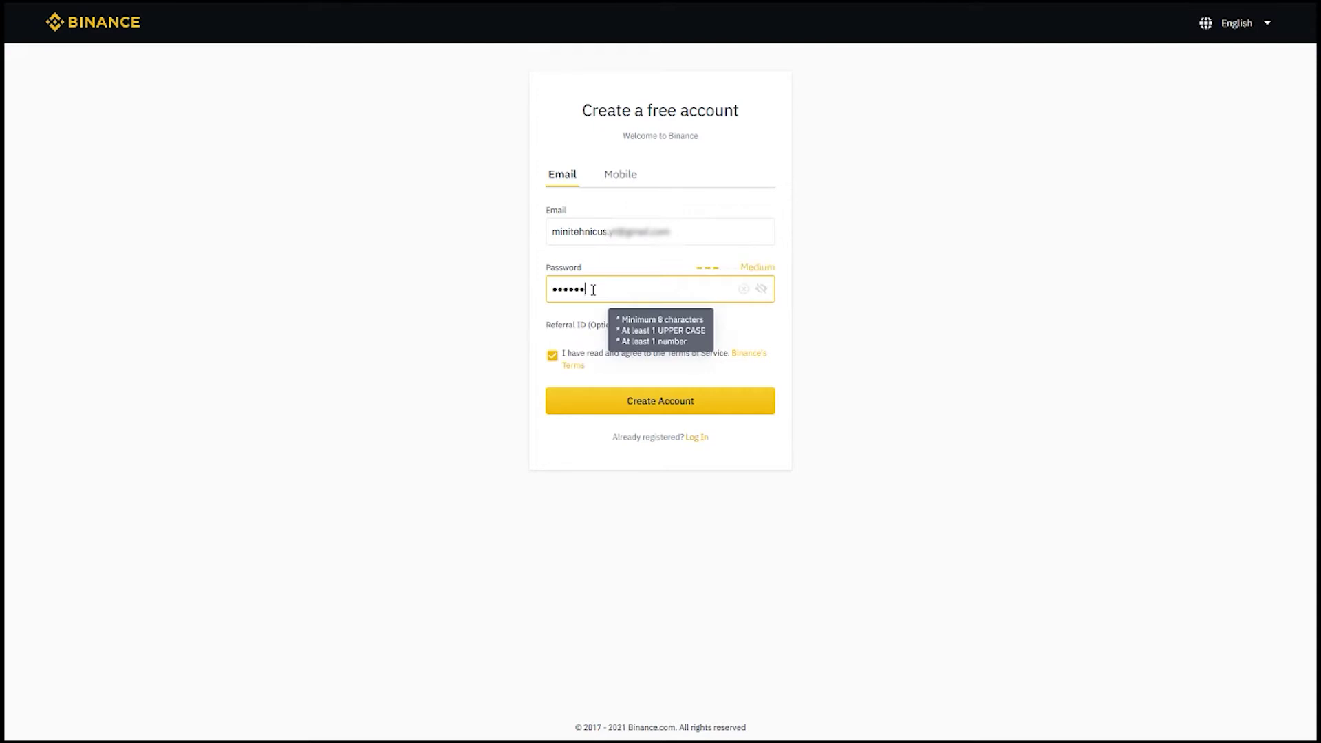
text(••)
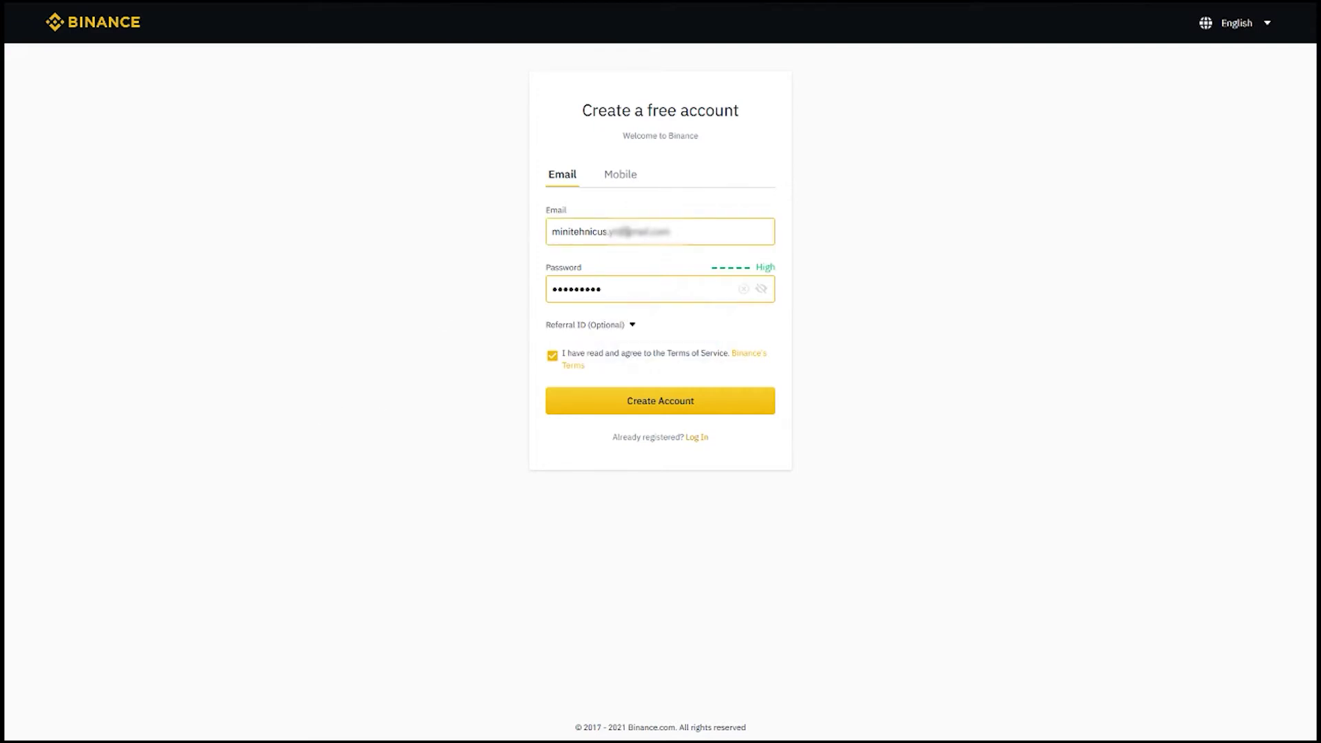
click(635, 409)
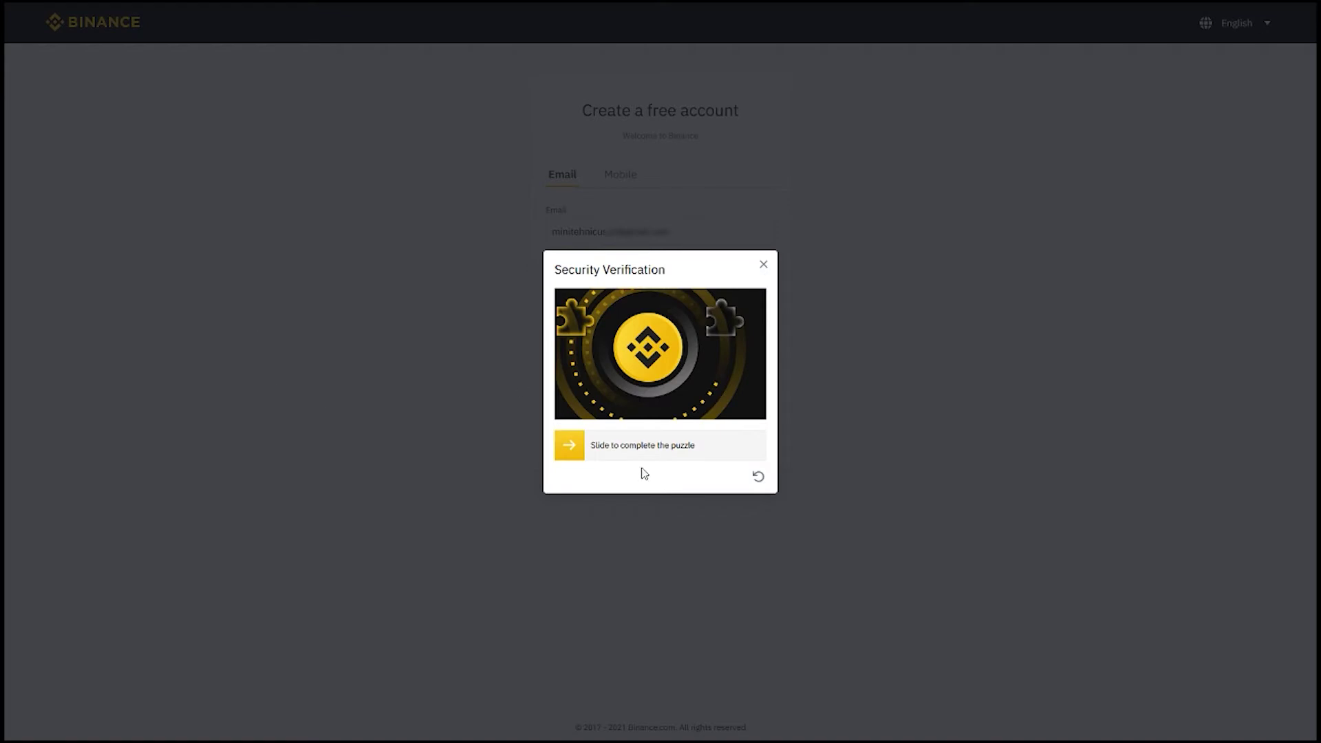
drag(568, 449, 728, 446)
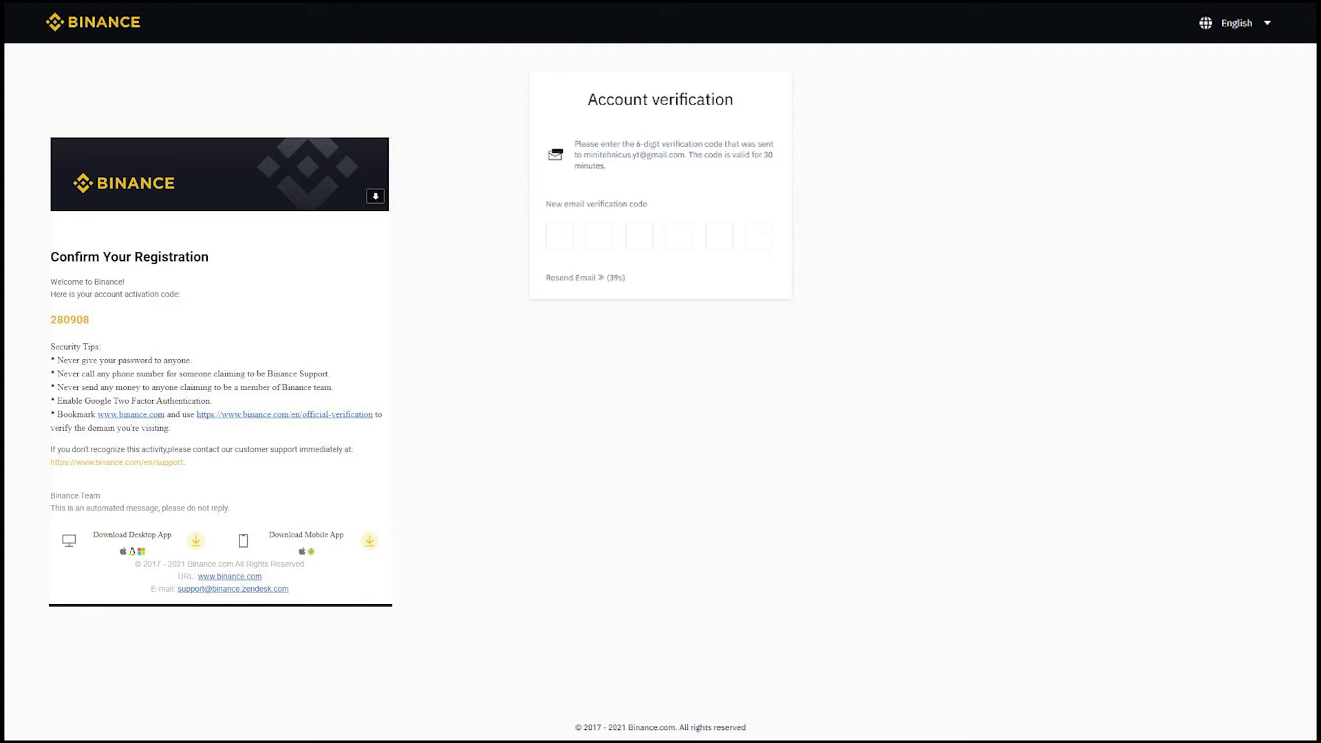
Enter the six-digit verification code from the confirmation email
click(559, 236)
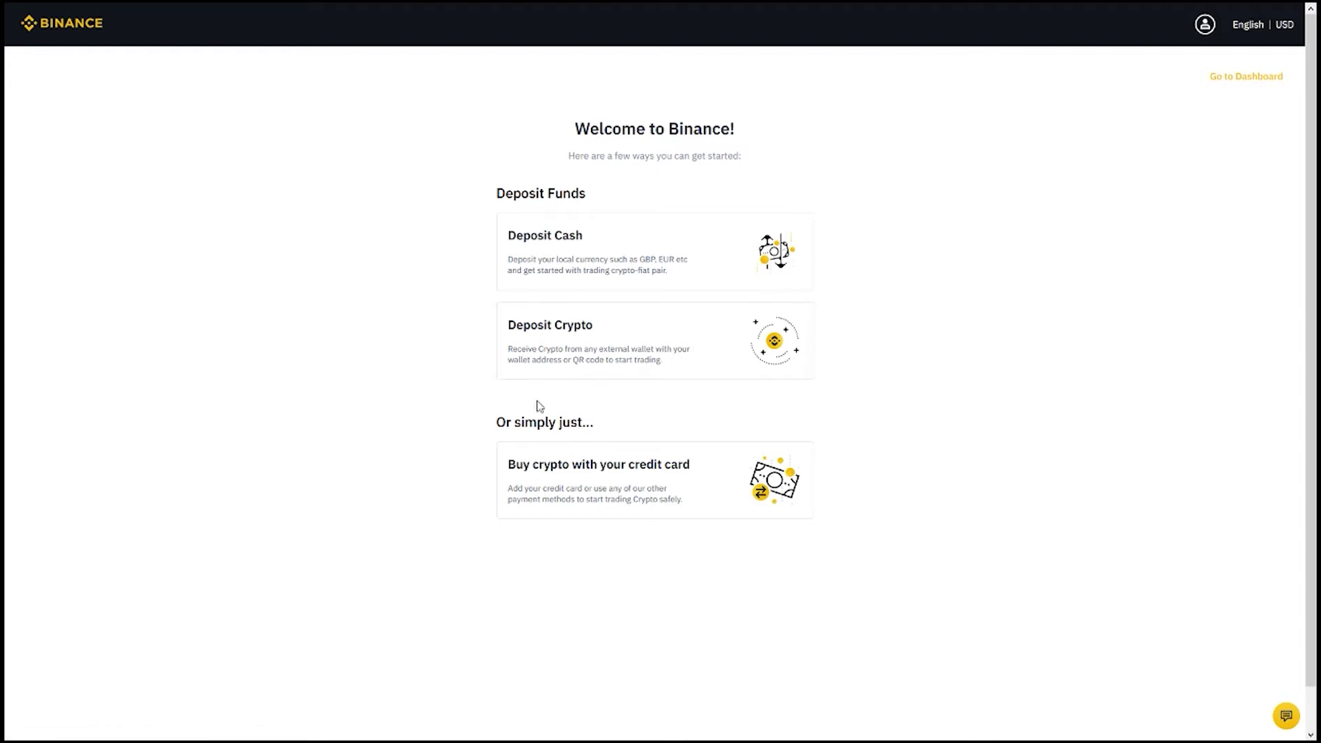
Choose Deposit Cash, then start Identity Verification with Verify Now
click(639, 264)
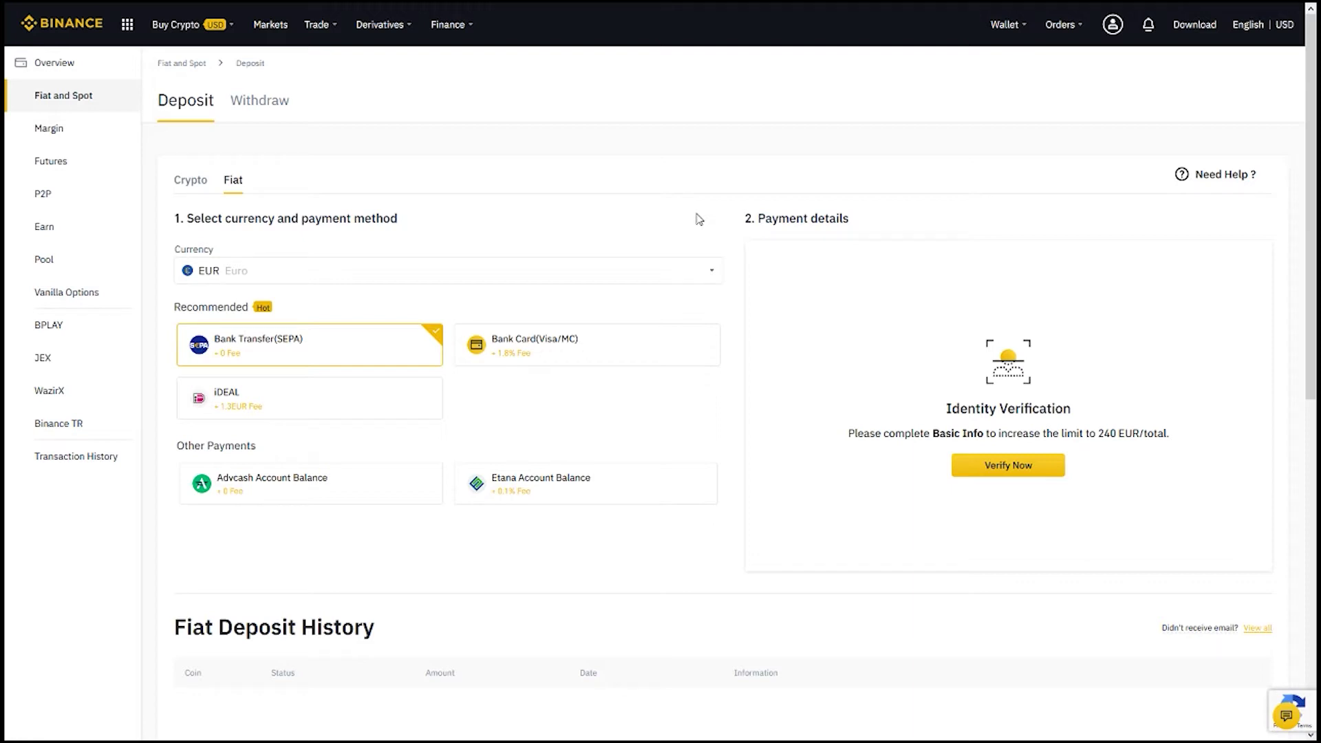
click(1009, 468)
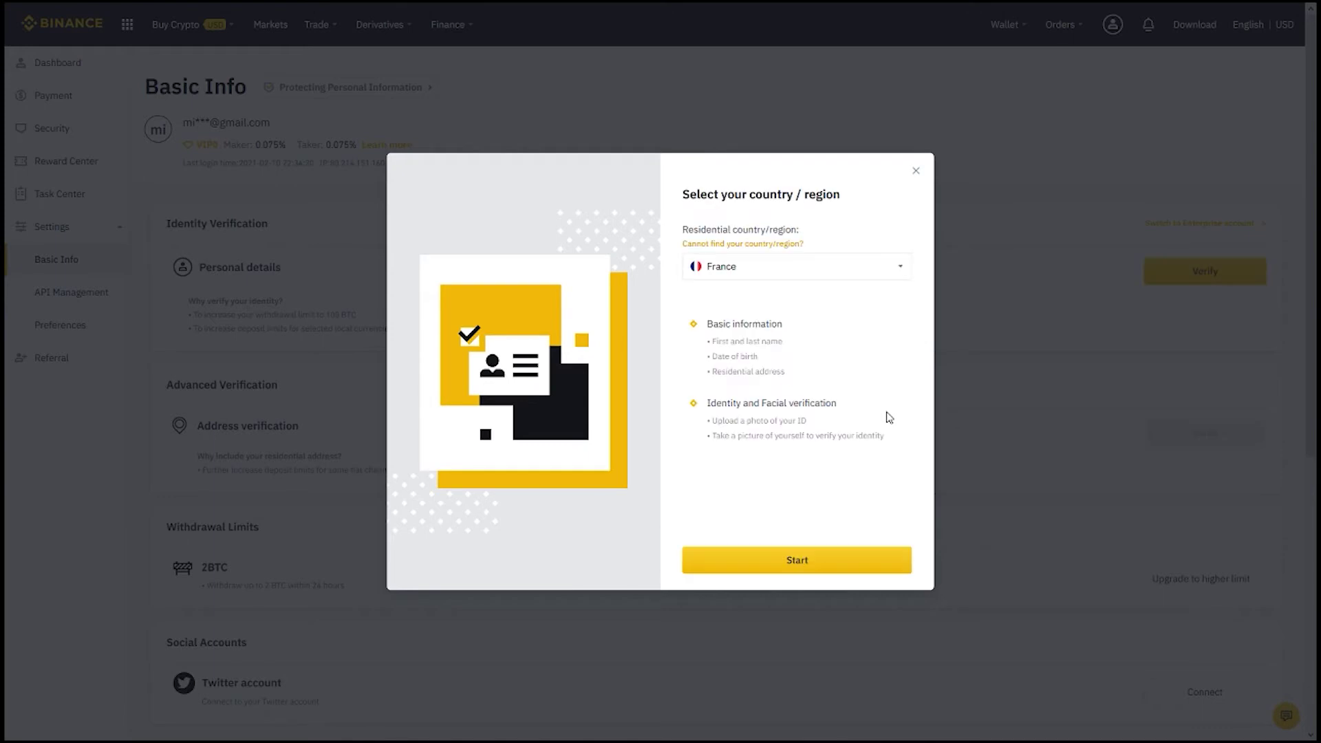
Set Romania as the residential country and enter the first and last name
click(819, 275)
text(roma)
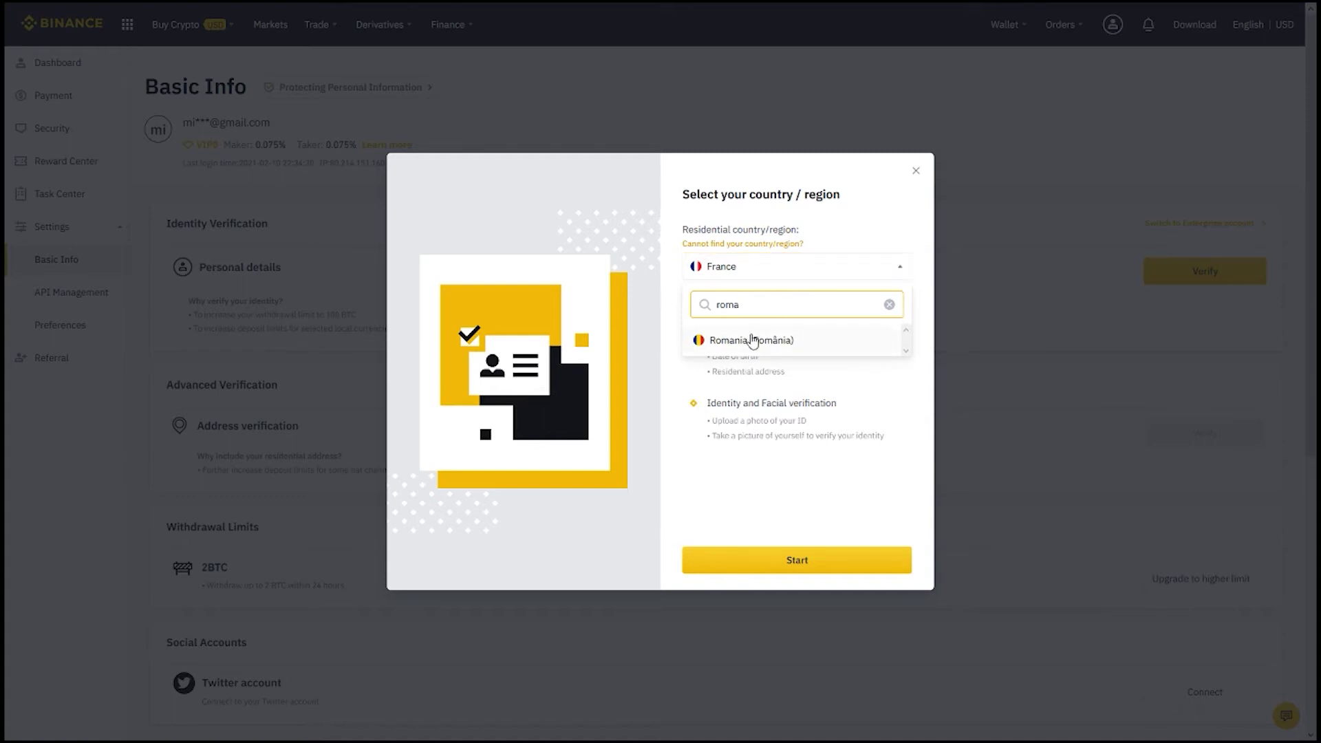
click(751, 340)
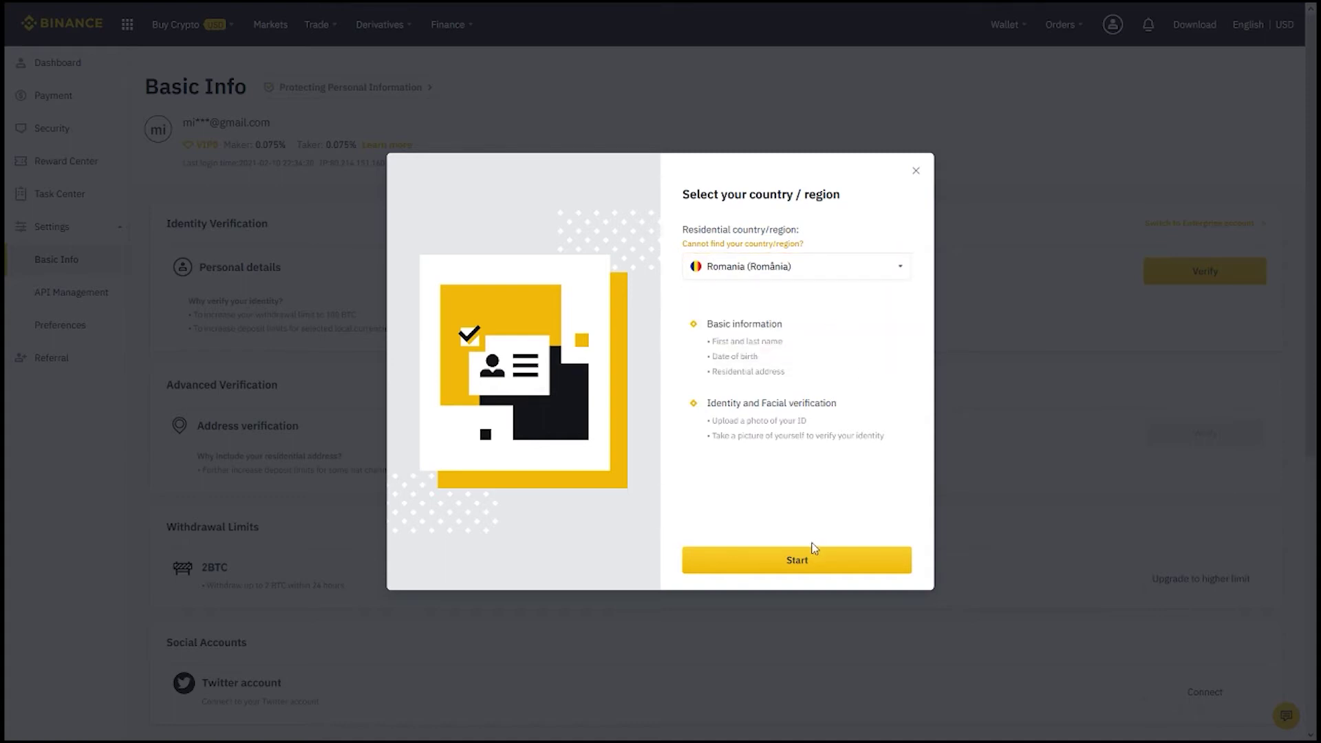
click(796, 562)
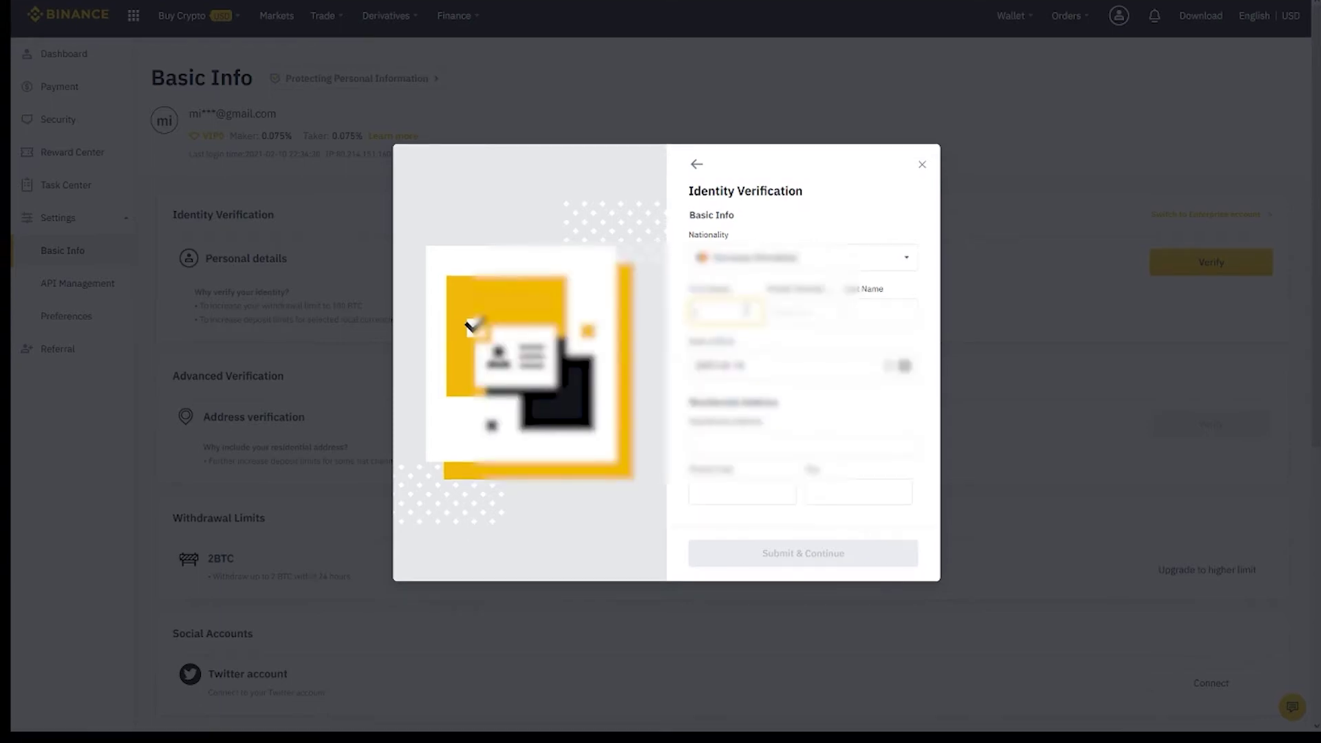
key(Tab)
key(Tab)
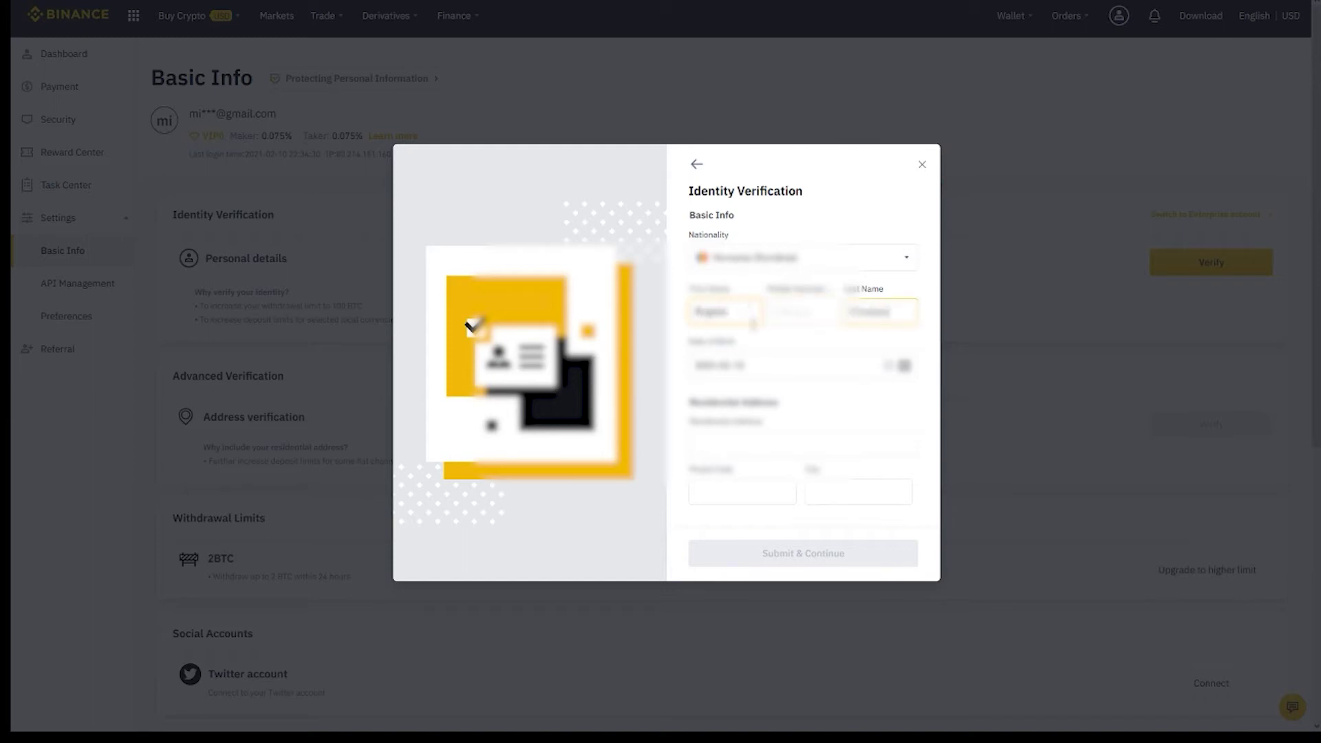
Pick the date of birth from the calendar
click(795, 373)
click(797, 408)
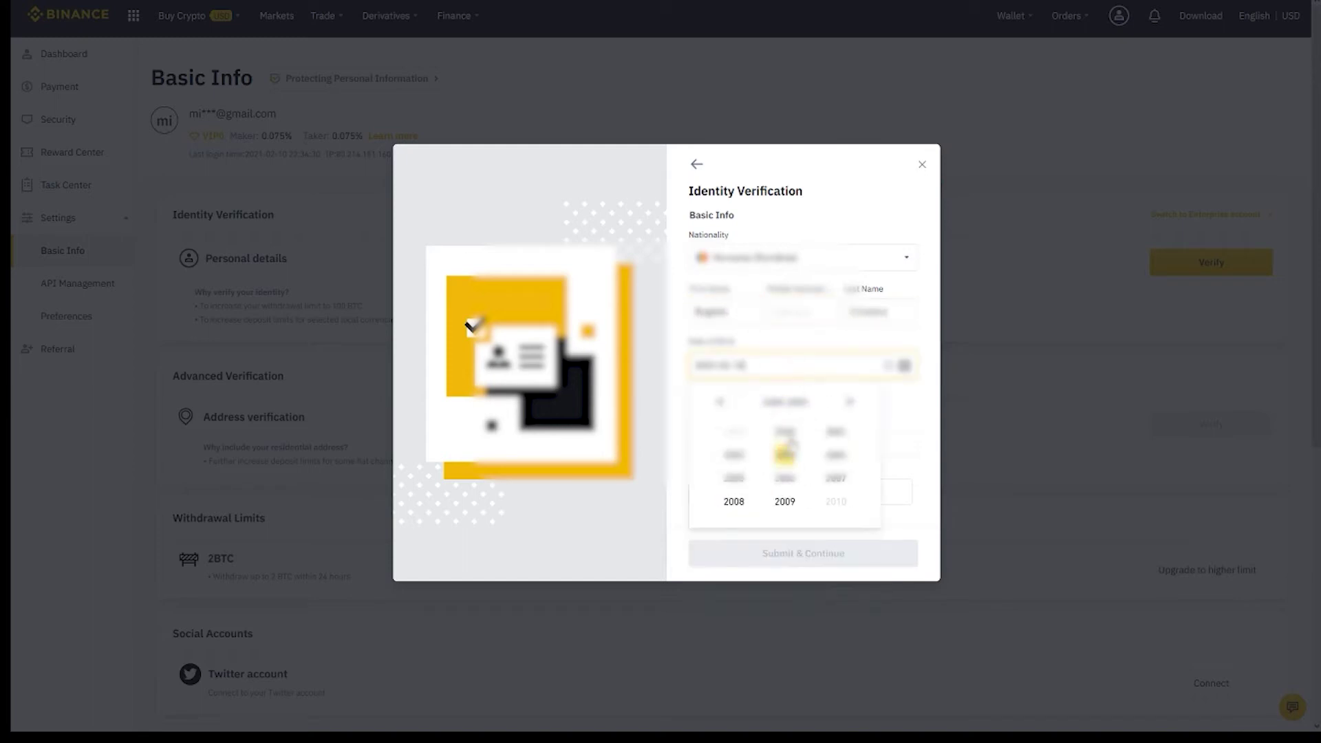
click(721, 404)
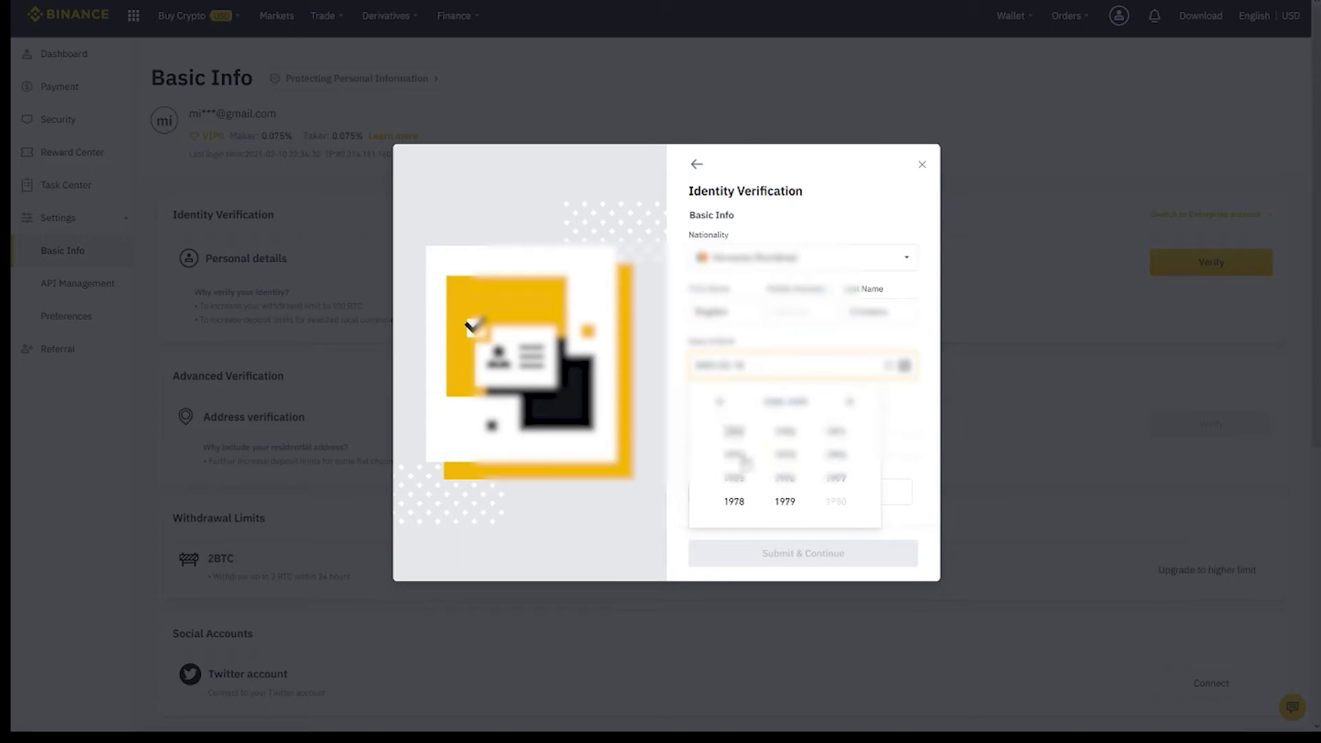
click(836, 498)
click(736, 508)
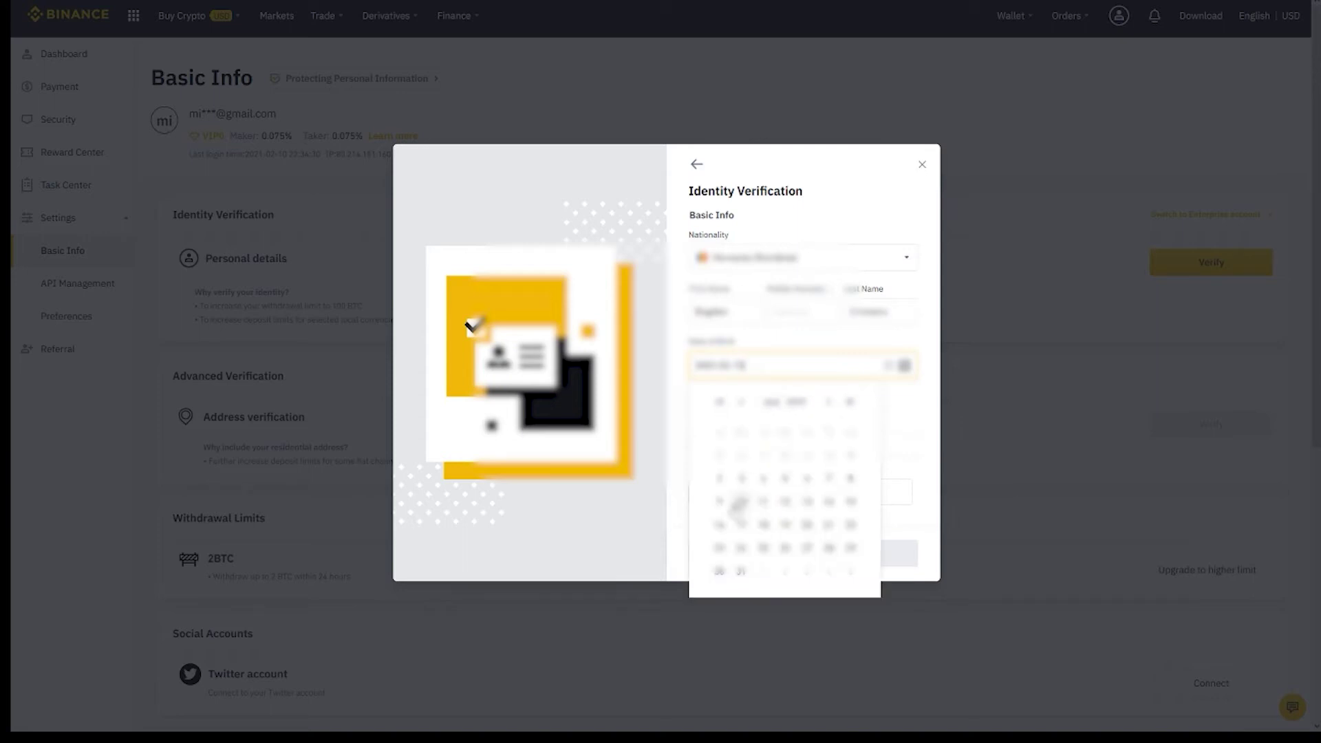
click(785, 525)
Enter the residential street address, postal code and city, then submit the basic info
click(744, 442)
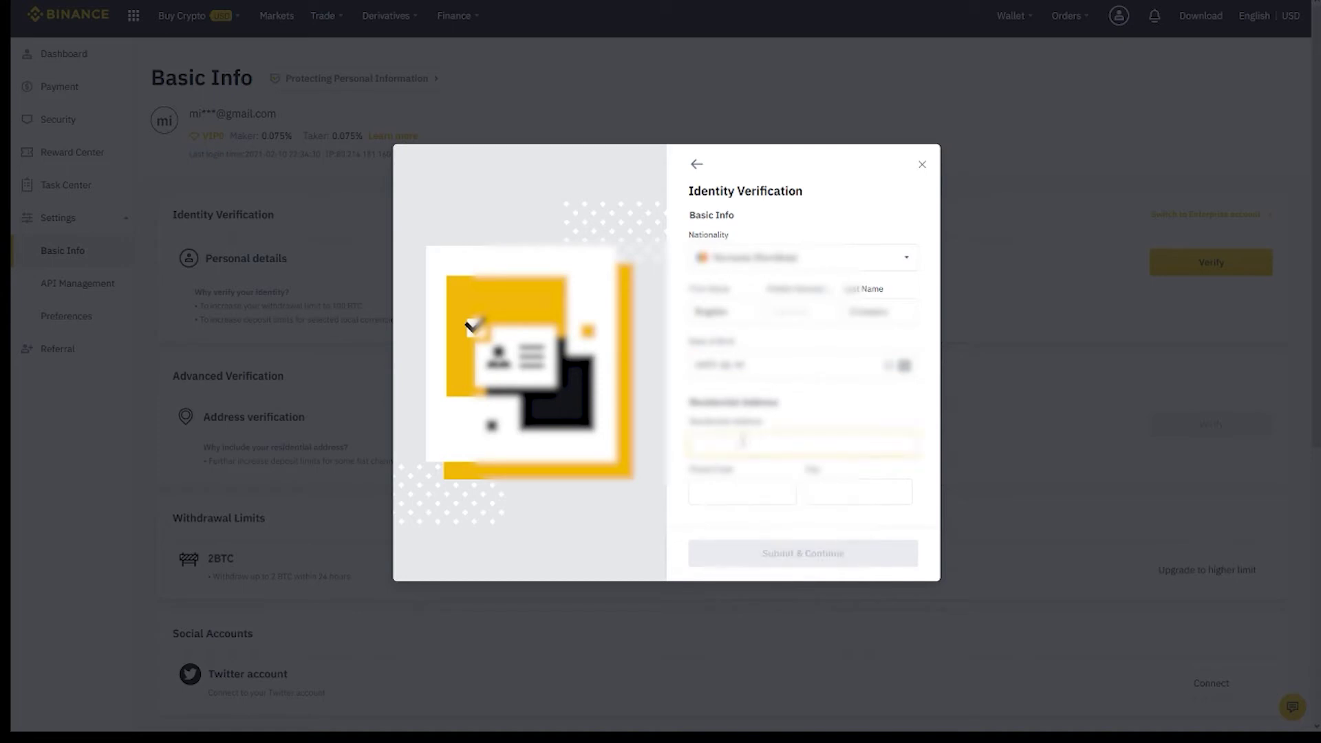
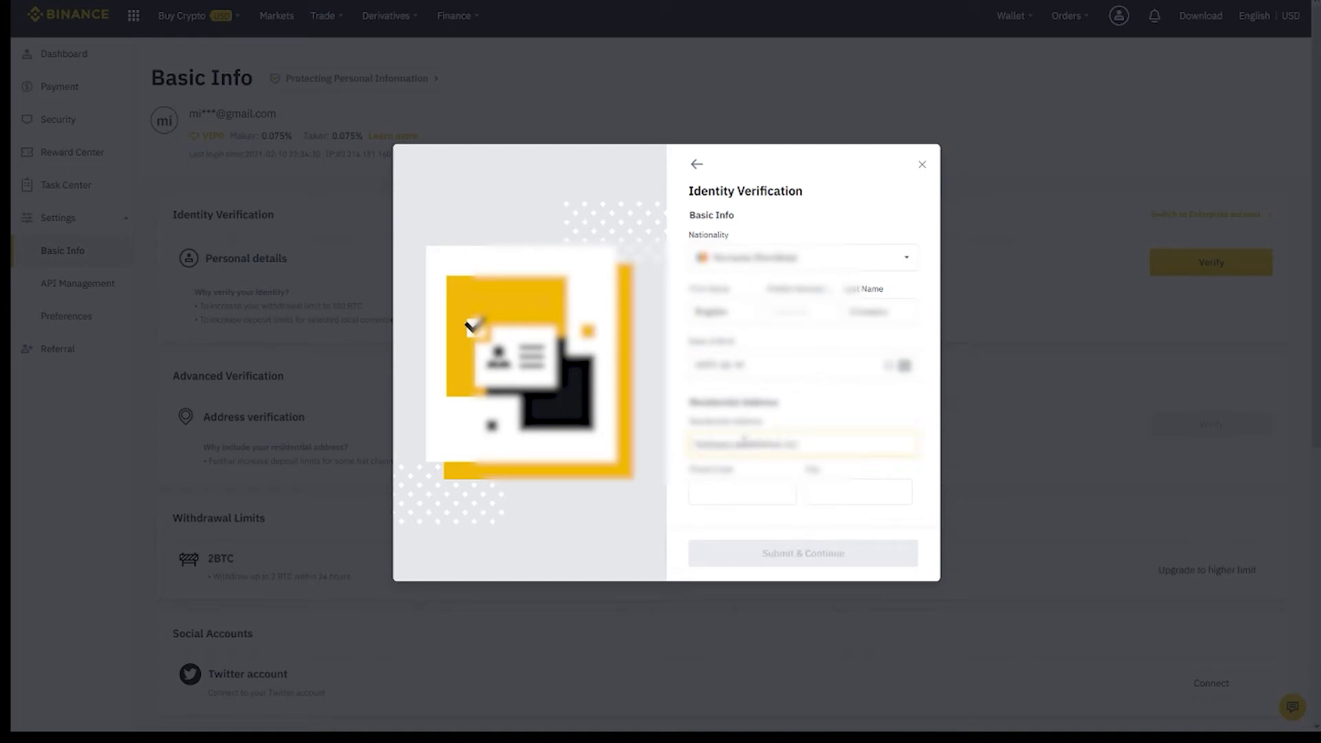
click(736, 497)
text(0)
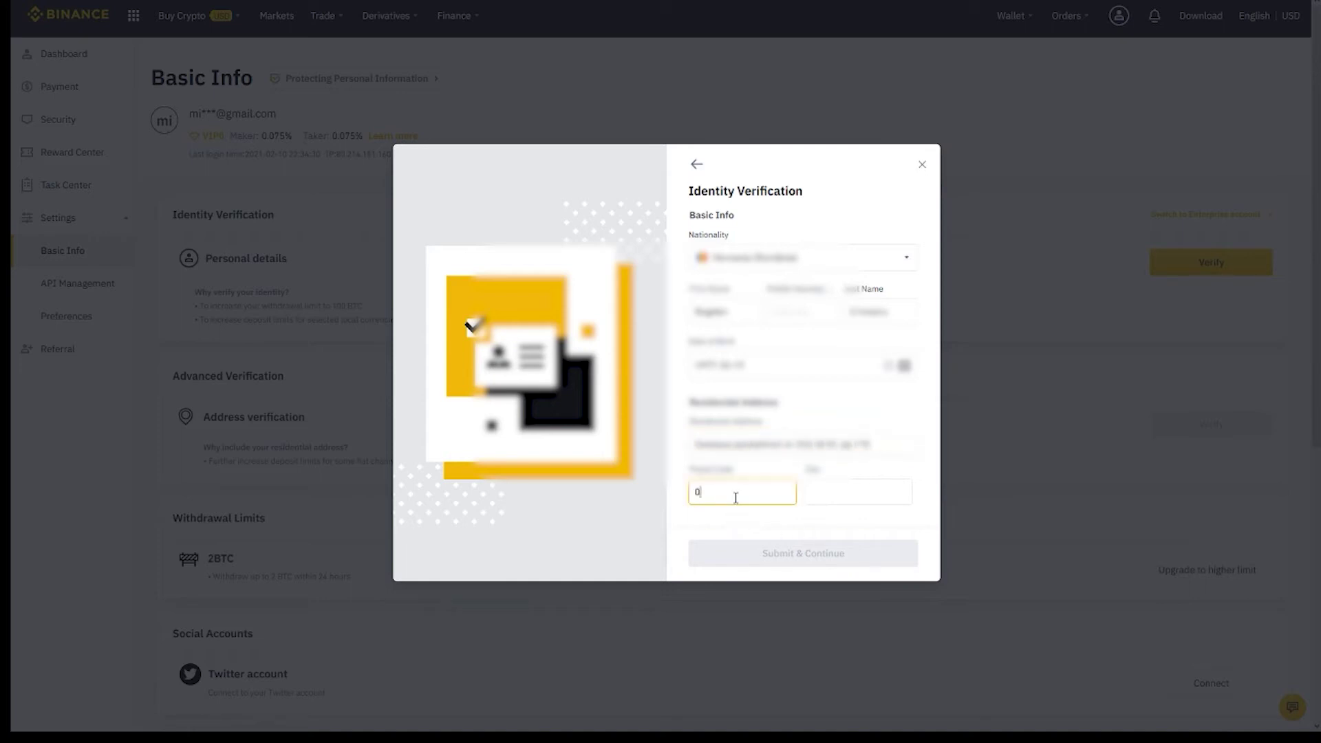
text(21684)
click(816, 492)
text(Buc)
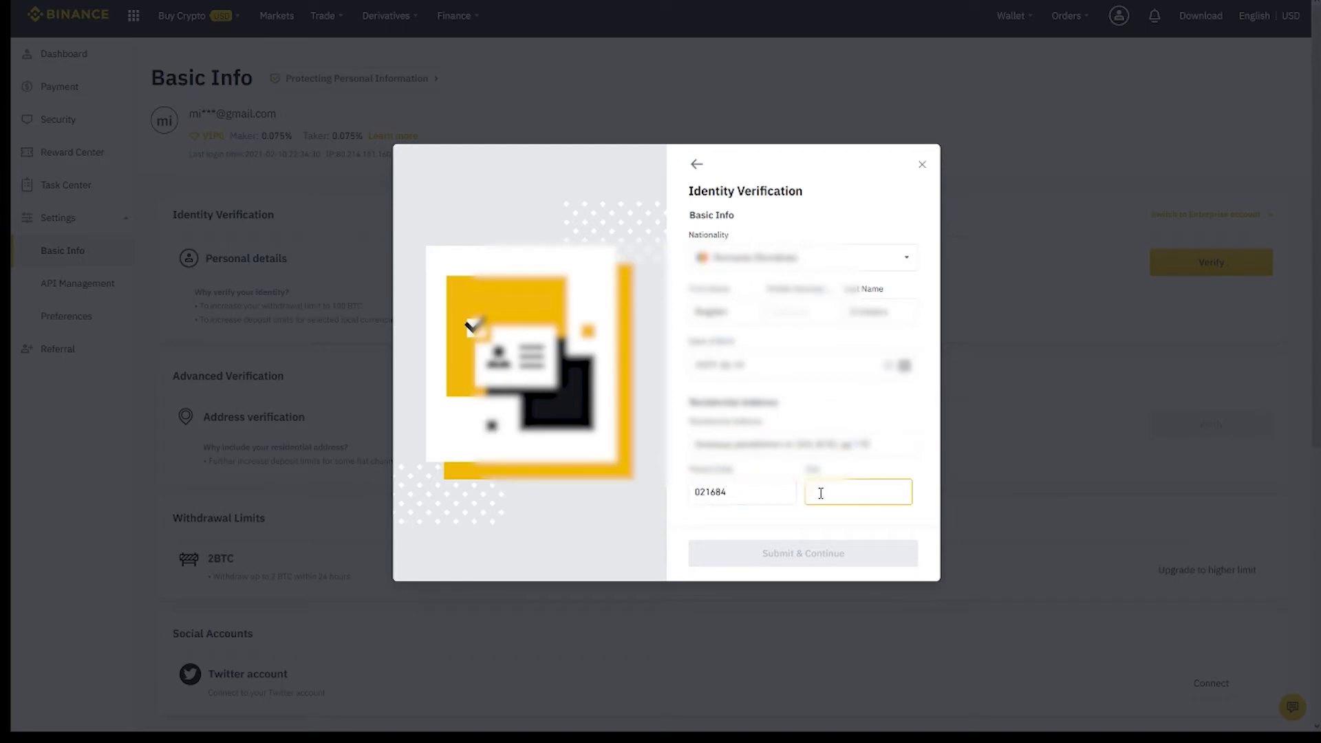
text(harest)
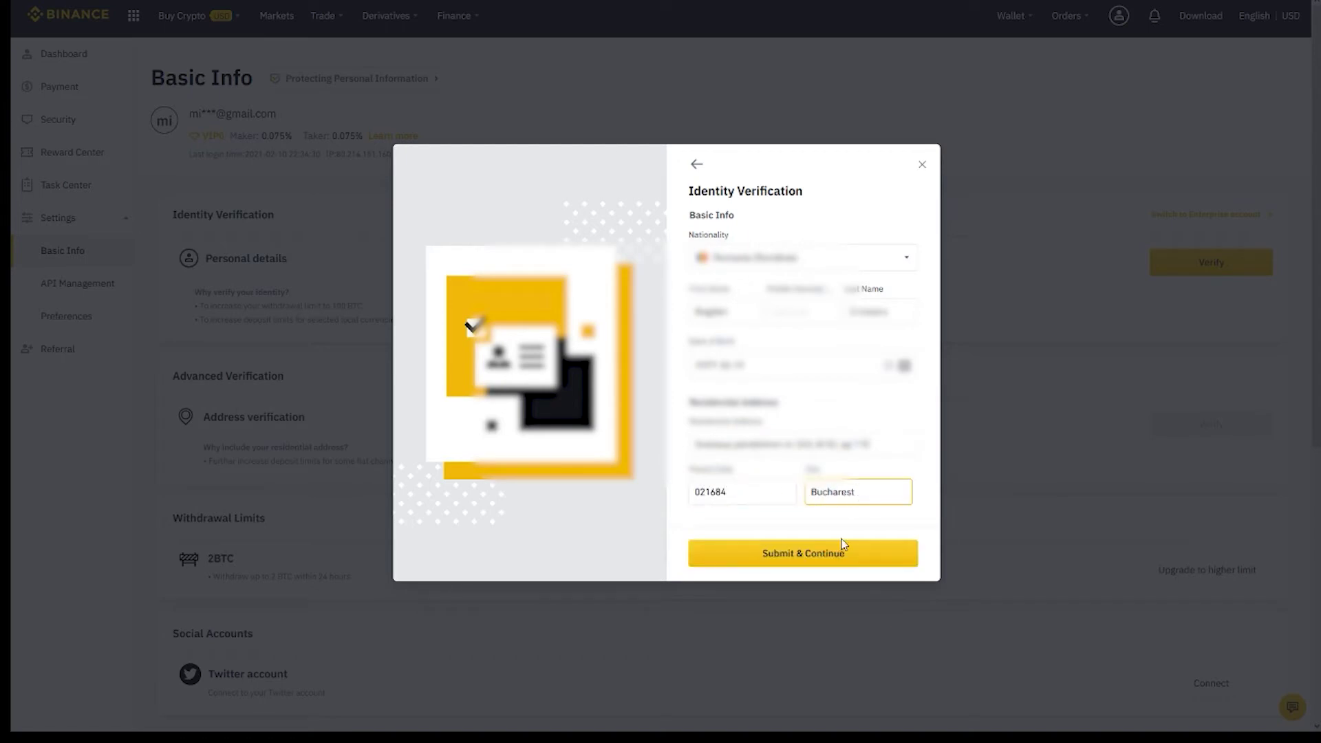
click(801, 563)
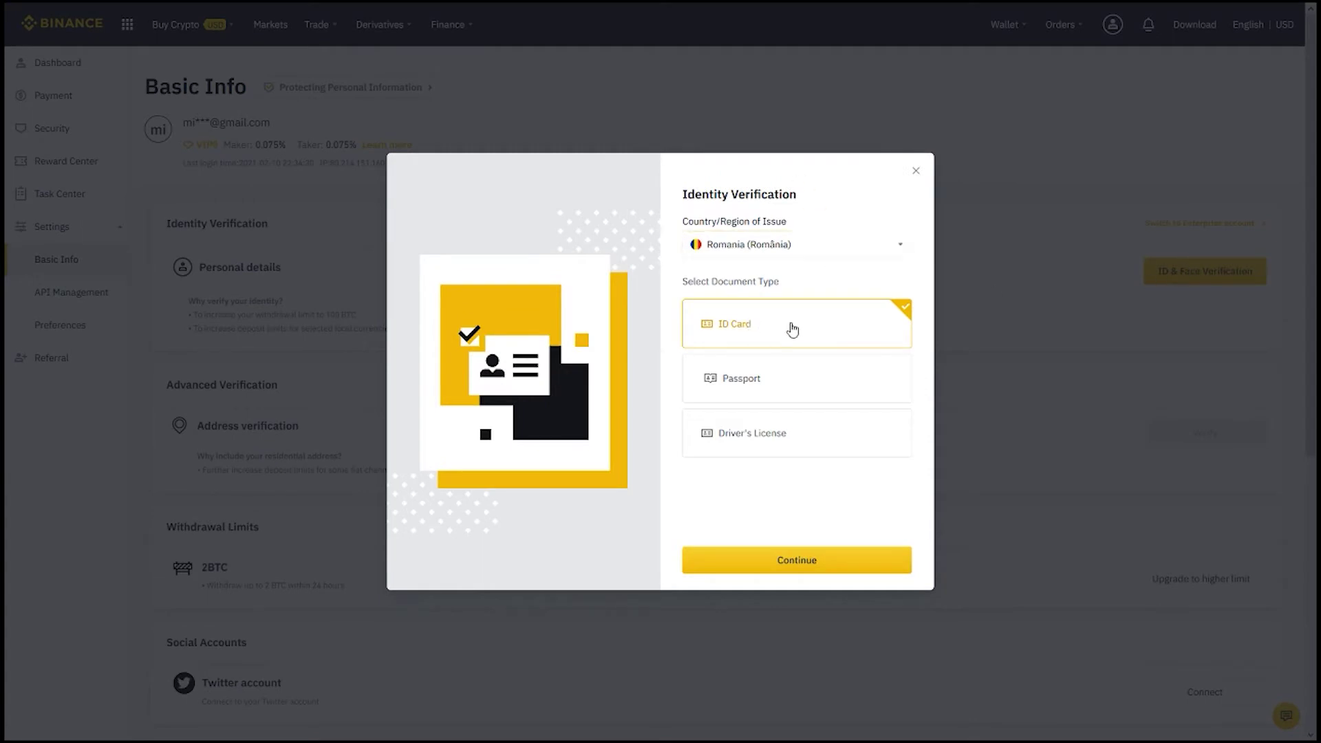
Choose ID Card and upload the ID card image from the Google Drive documents folder
click(814, 563)
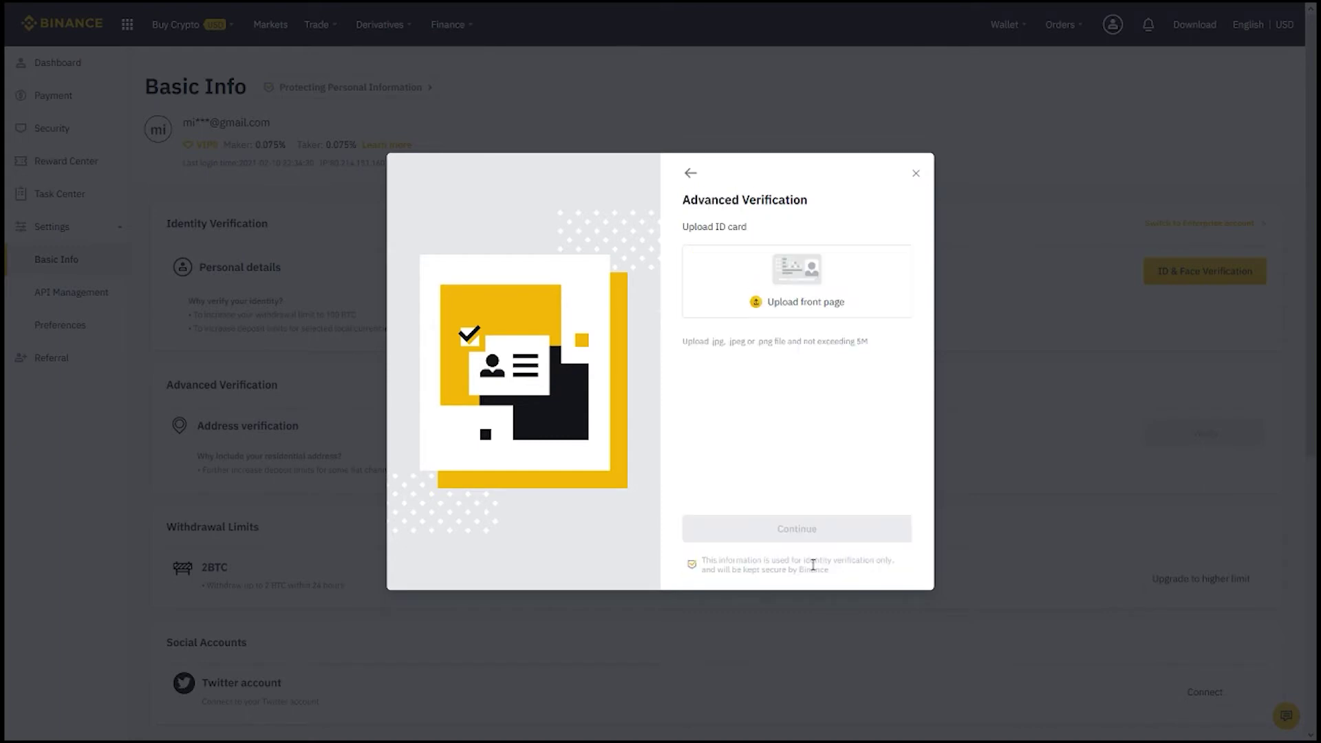
mouse_move(797, 274)
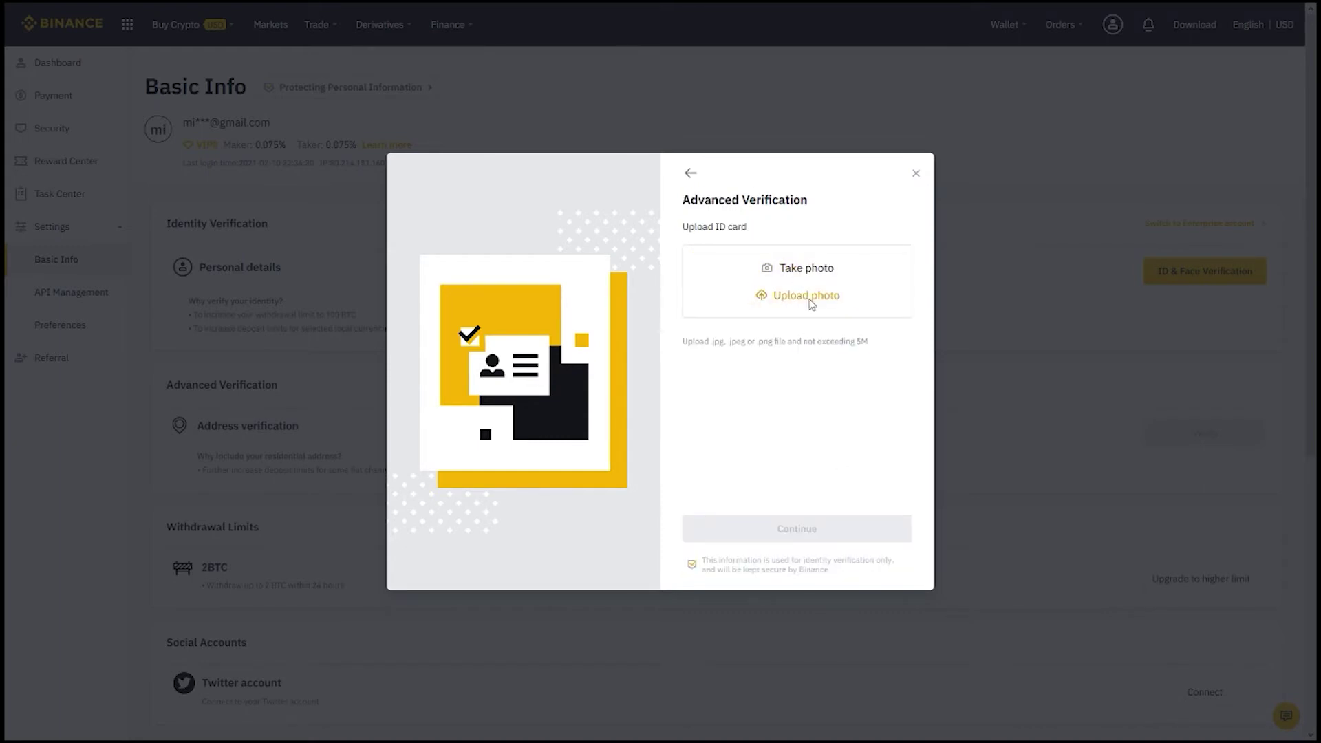
click(809, 301)
click(67, 191)
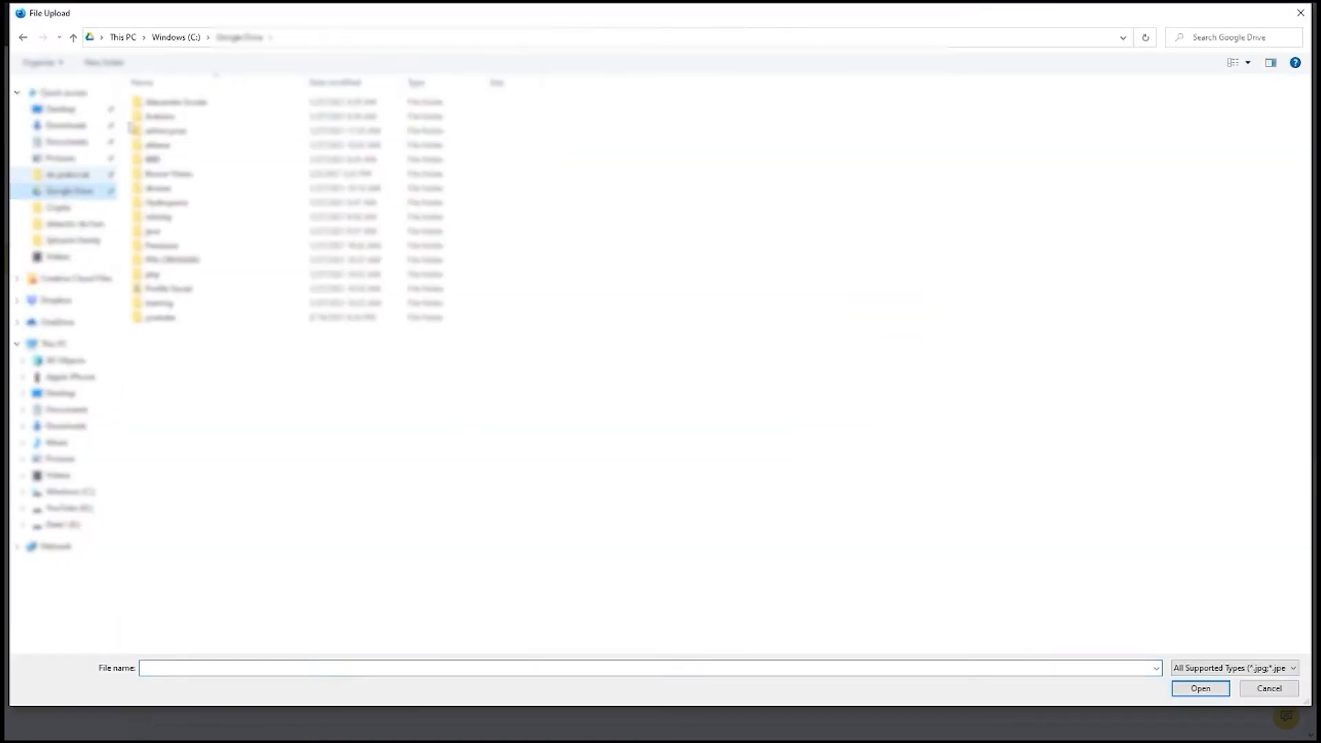
double_click(185, 188)
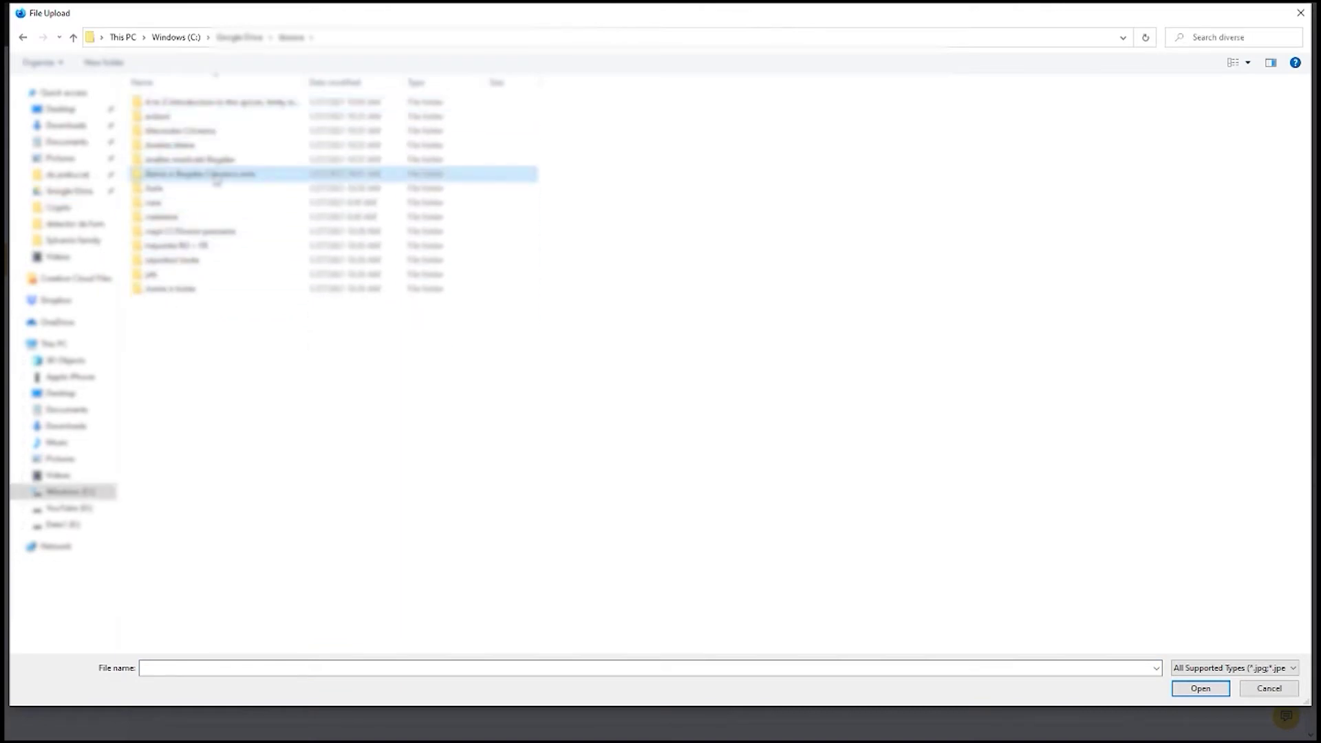
double_click(227, 174)
double_click(532, 121)
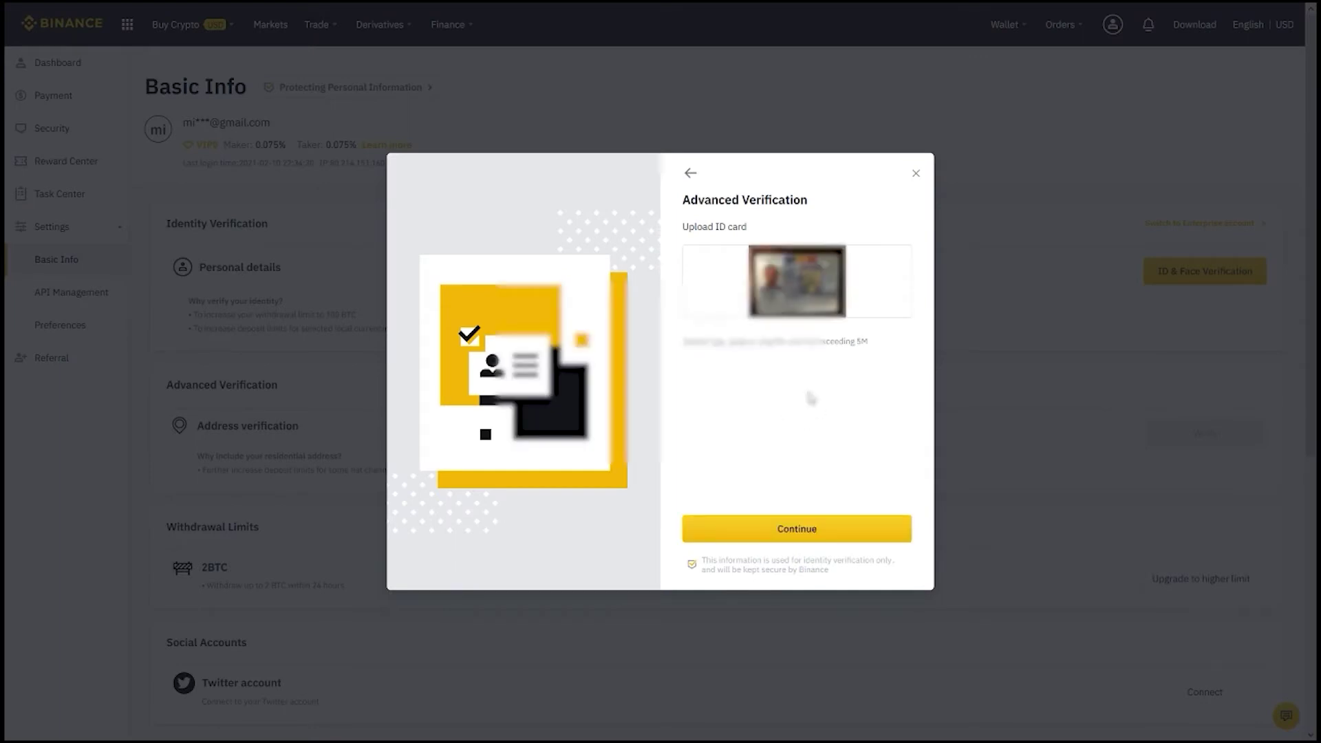
click(817, 530)
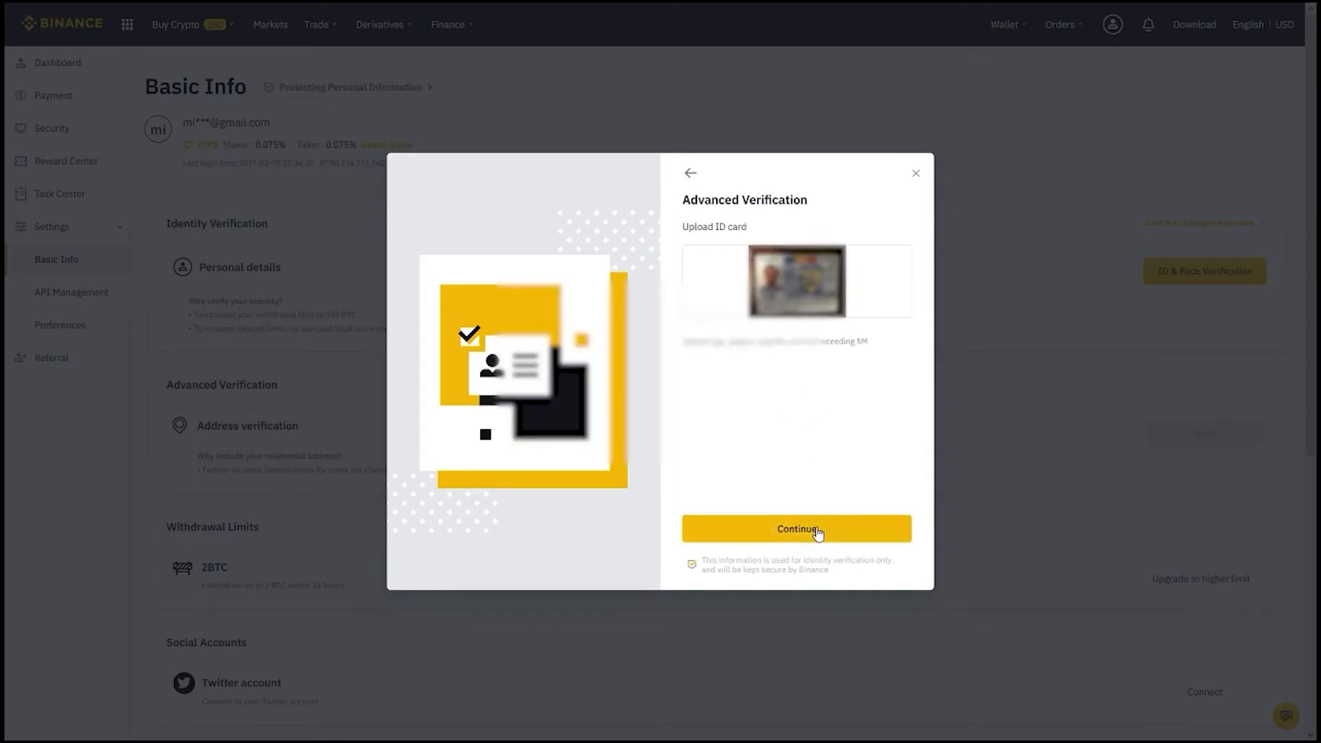
Upload the portrait photo and submit it
mouse_move(805, 303)
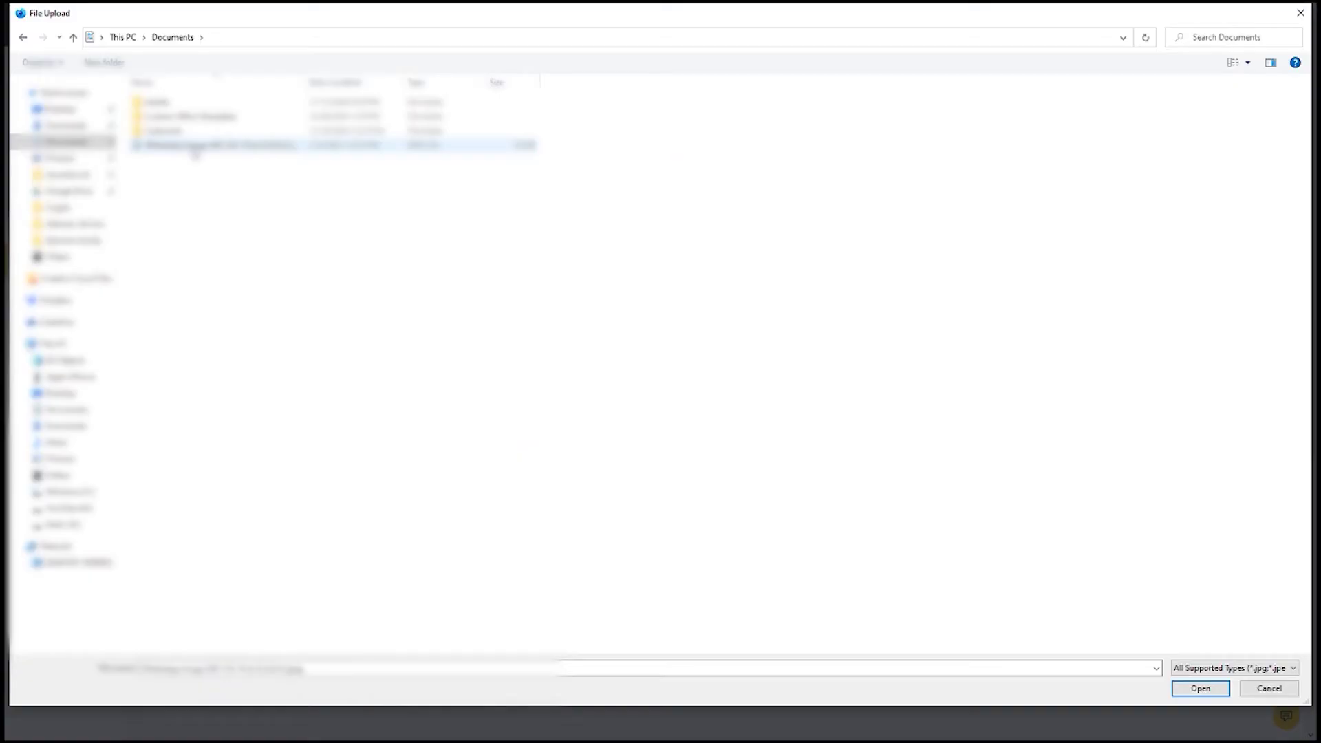
double_click(194, 146)
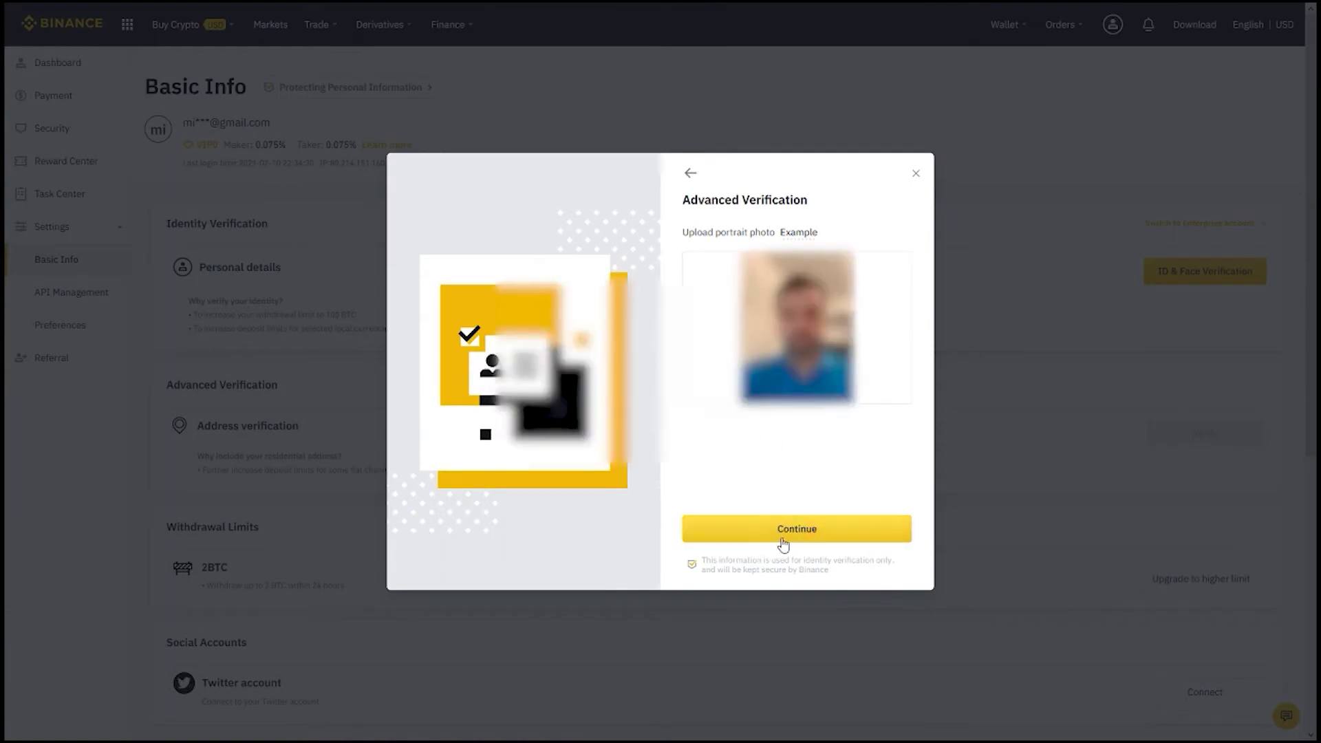
click(784, 530)
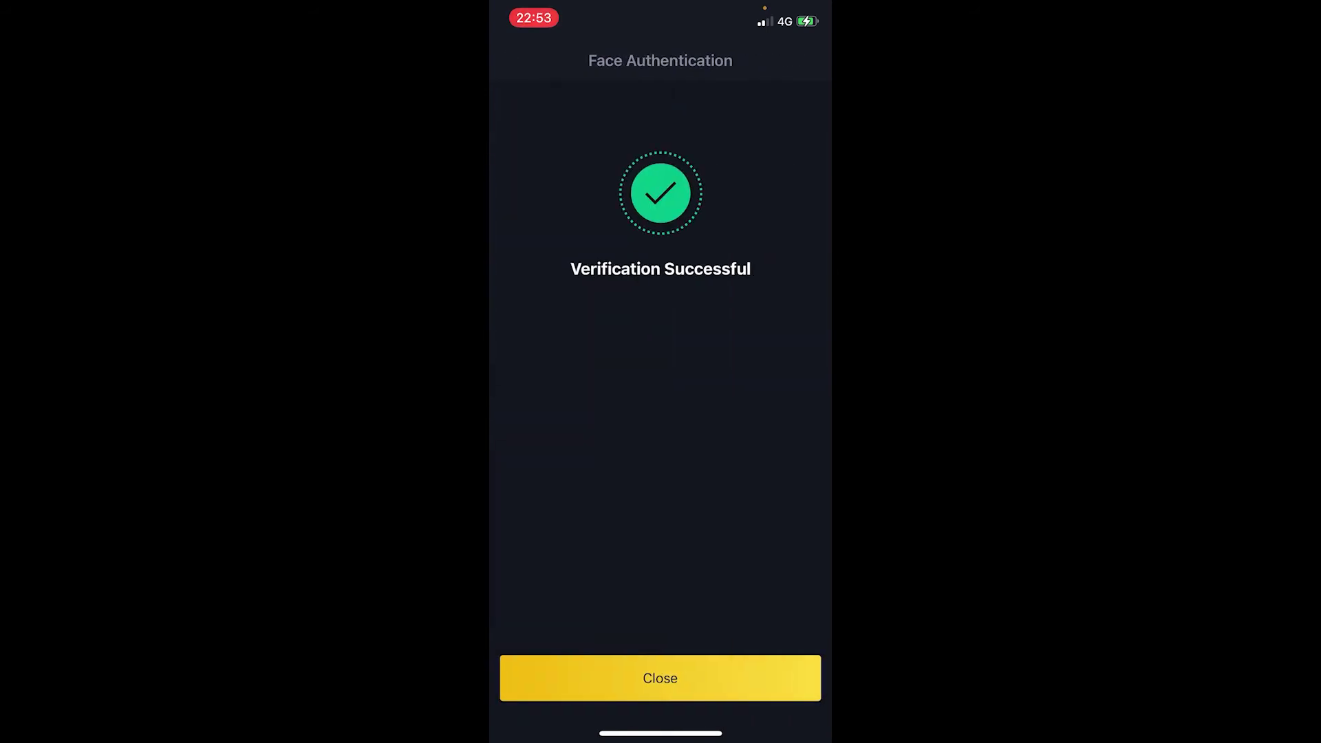
Scroll the Binance app home screen after the face scan succeeds
scroll(661, 371, down, 6)
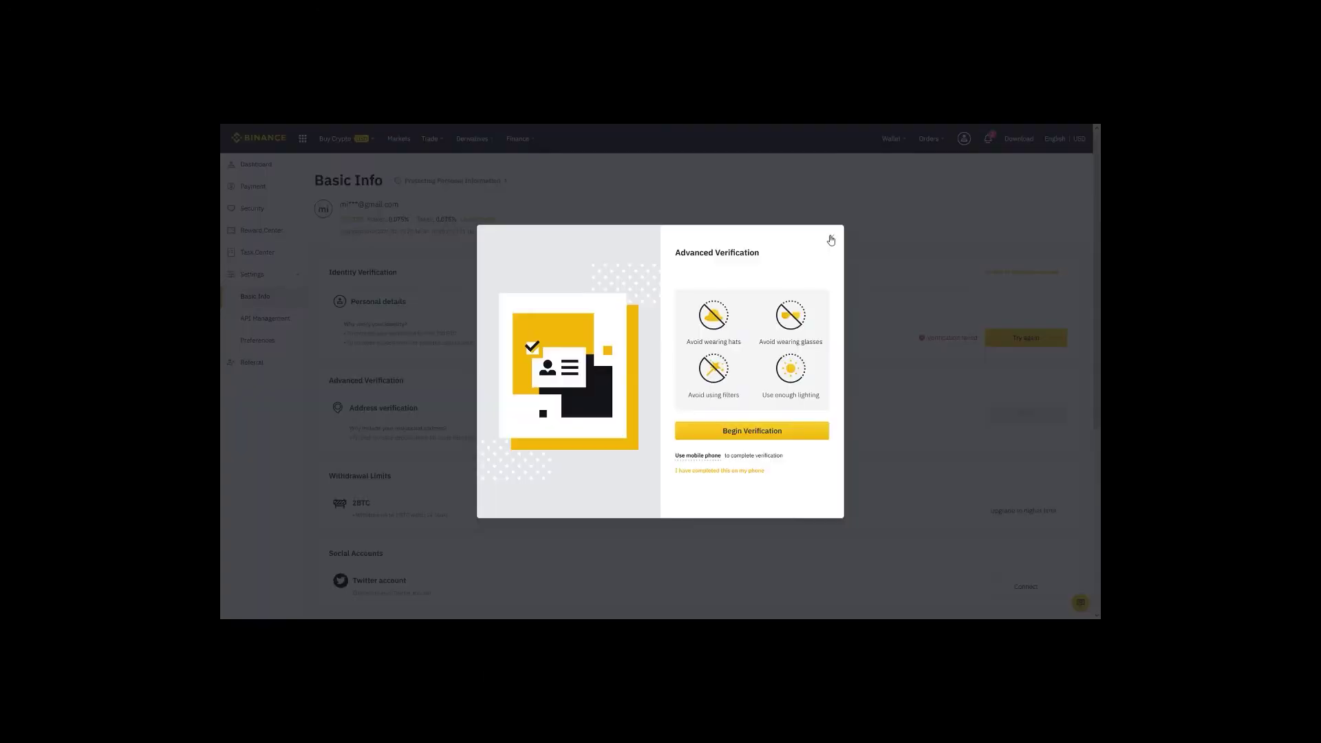
Close the Advanced Verification dialog, reload the Basic Info page, and exit fullscreen
click(831, 239)
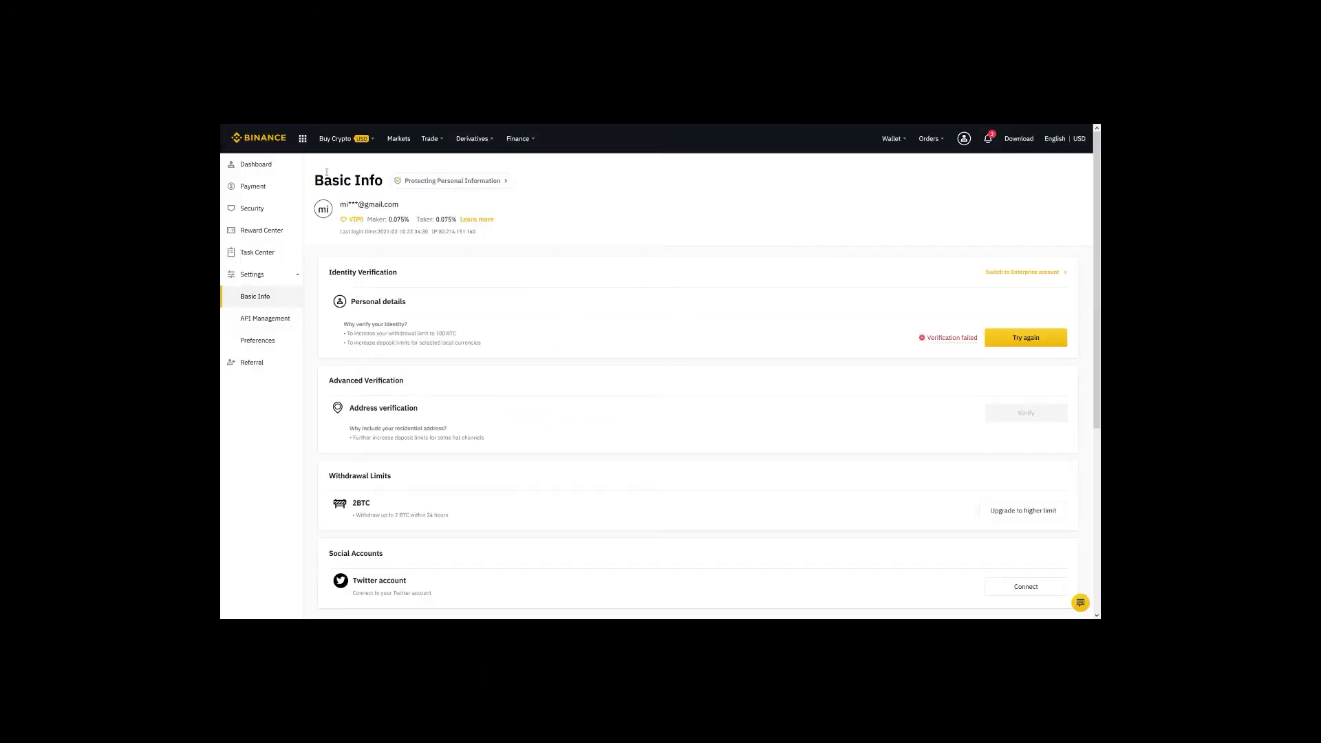
mouse_move(622, 139)
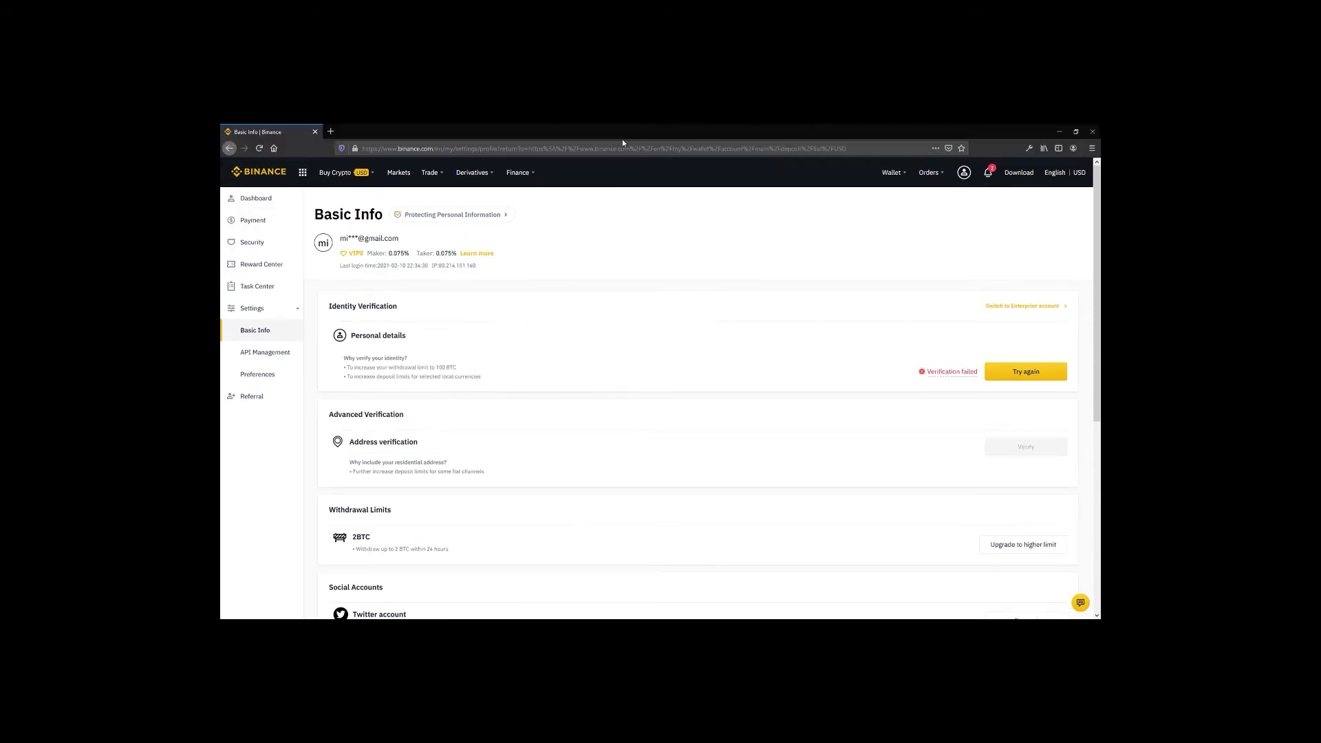
click(260, 149)
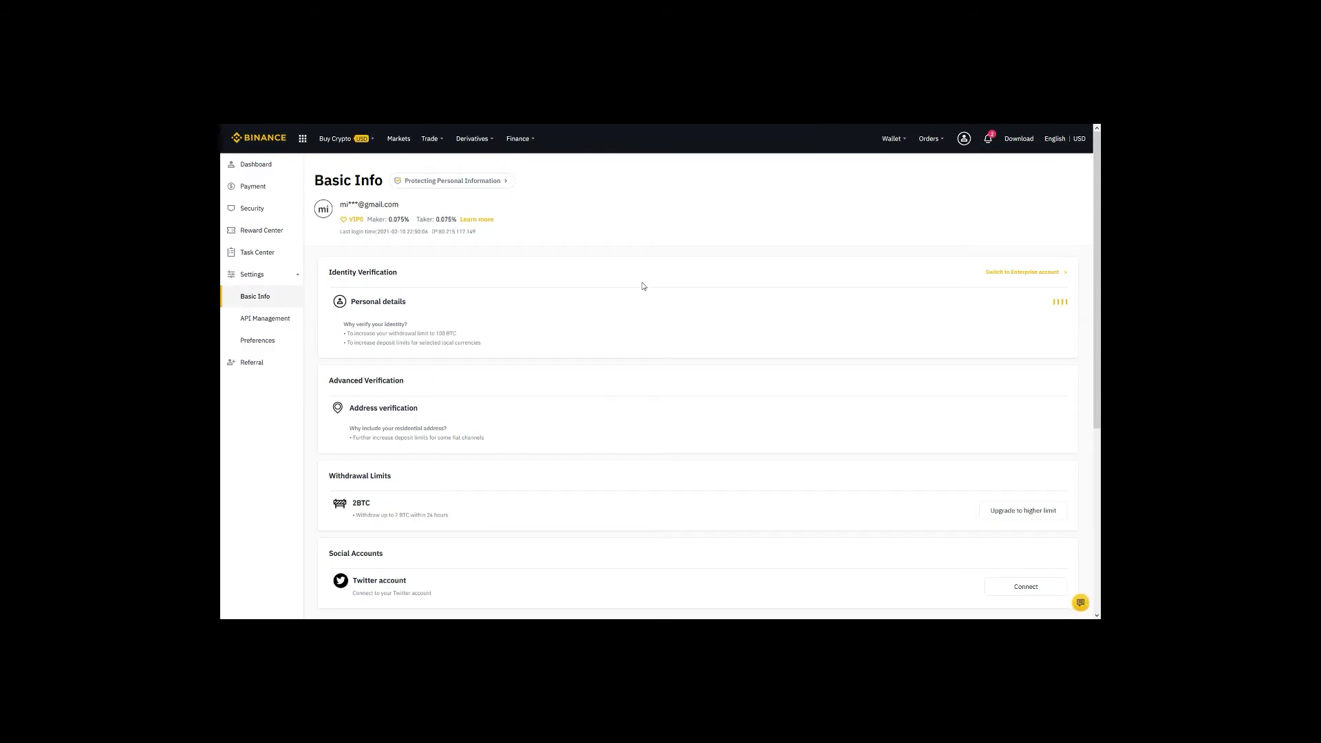
key(F11)
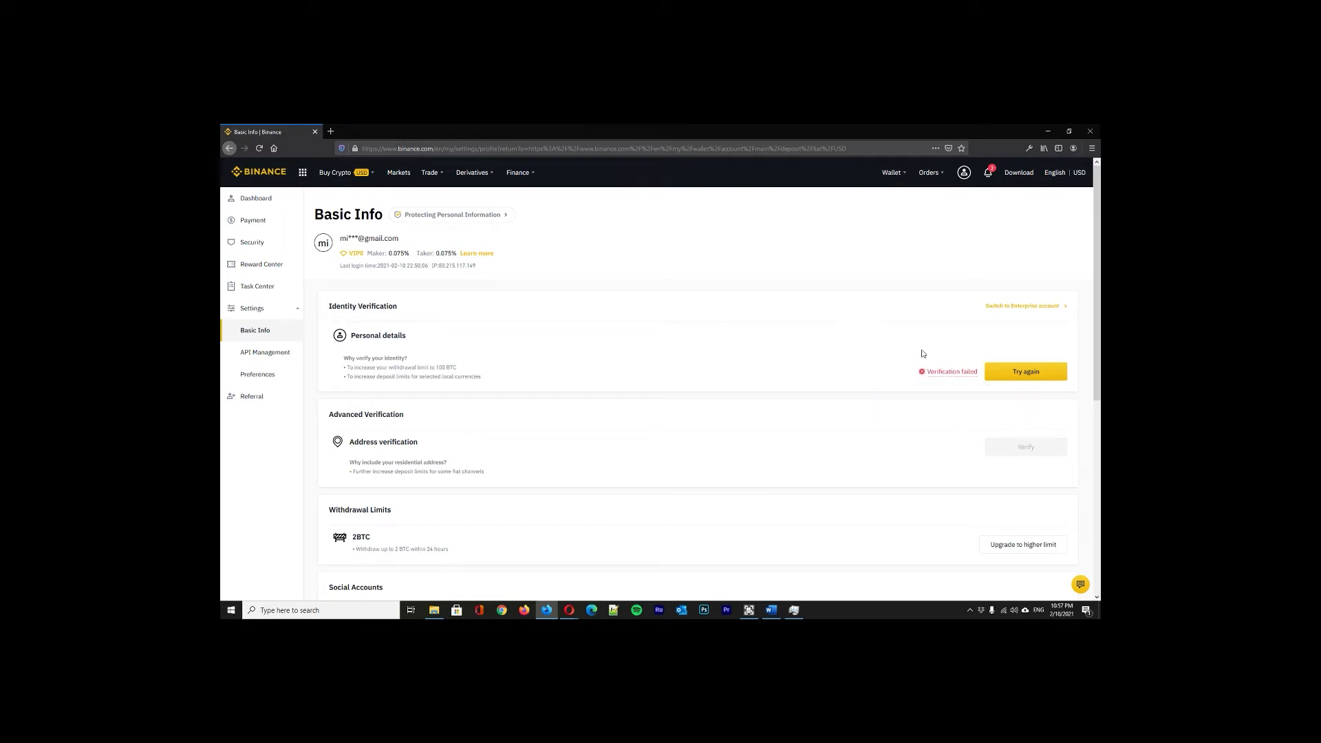
mouse_move(960, 370)
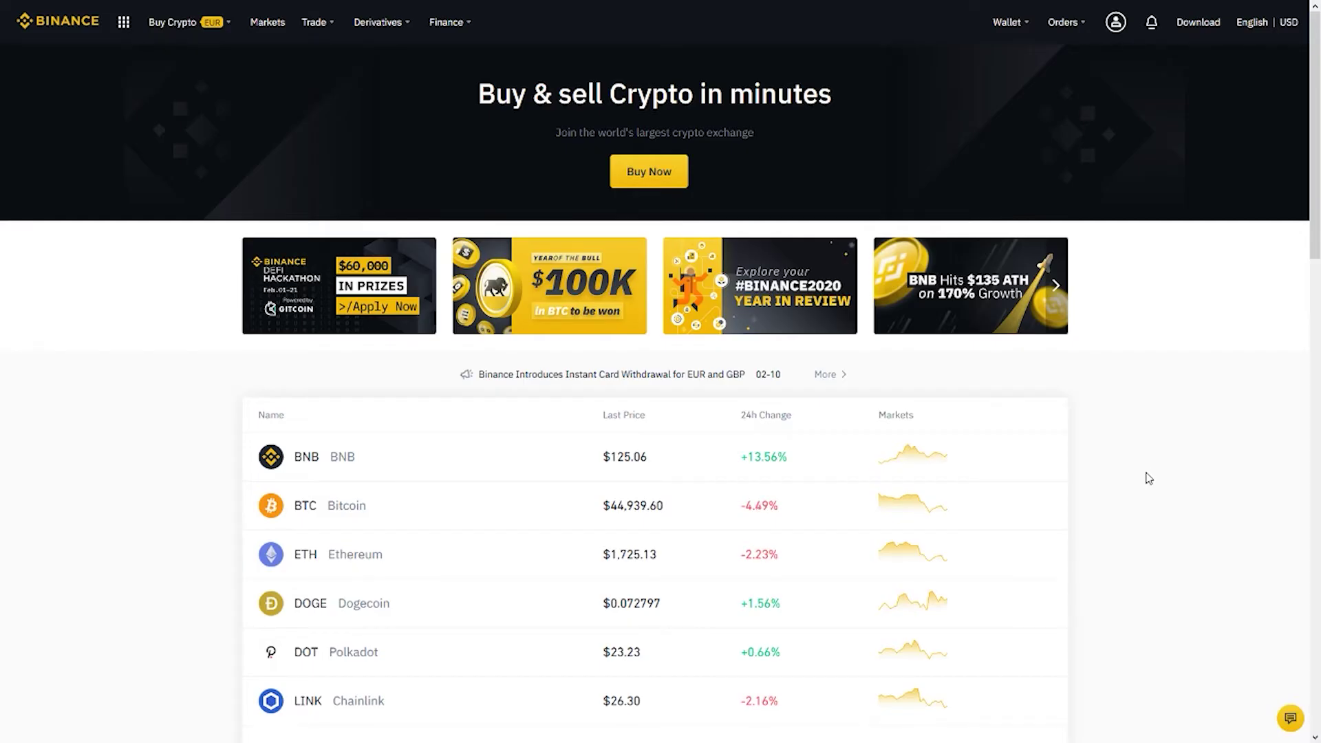
Show the Buy Crypto menu's Pay with EUR payment options
mouse_move(190, 31)
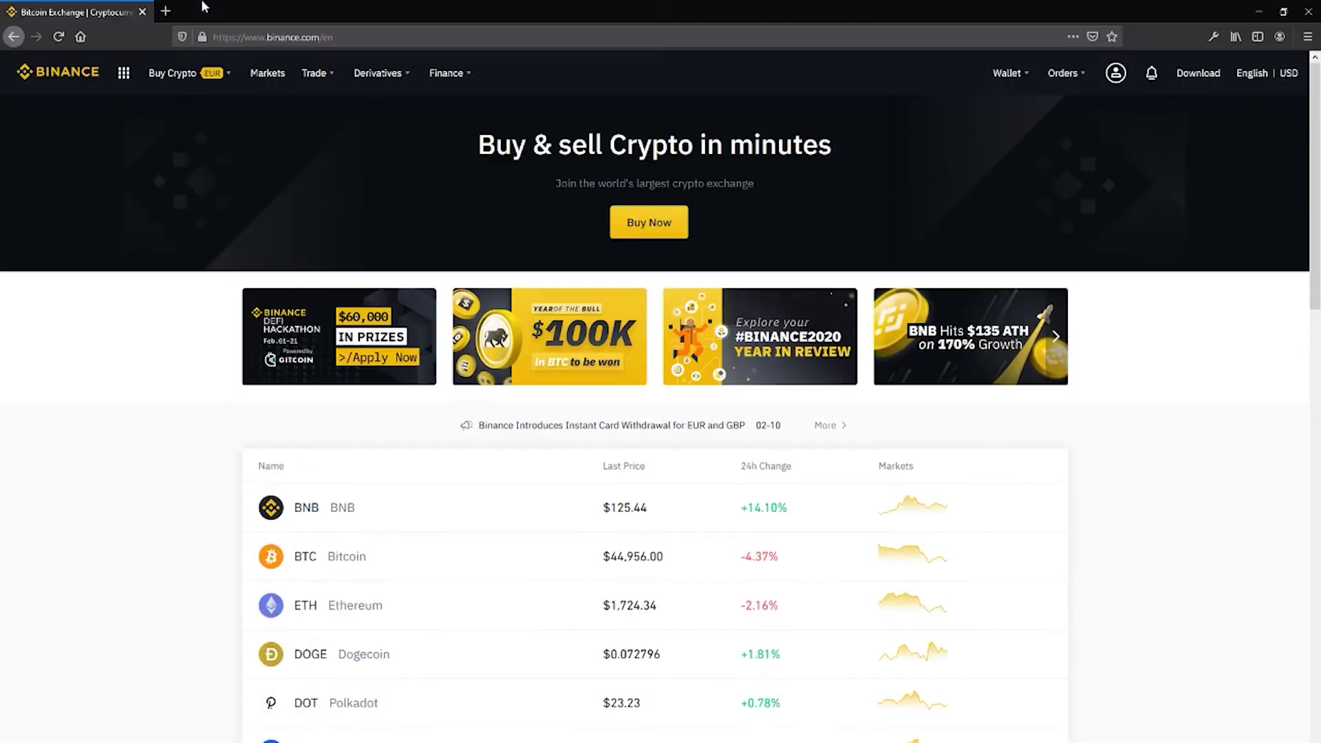
mouse_move(167, 27)
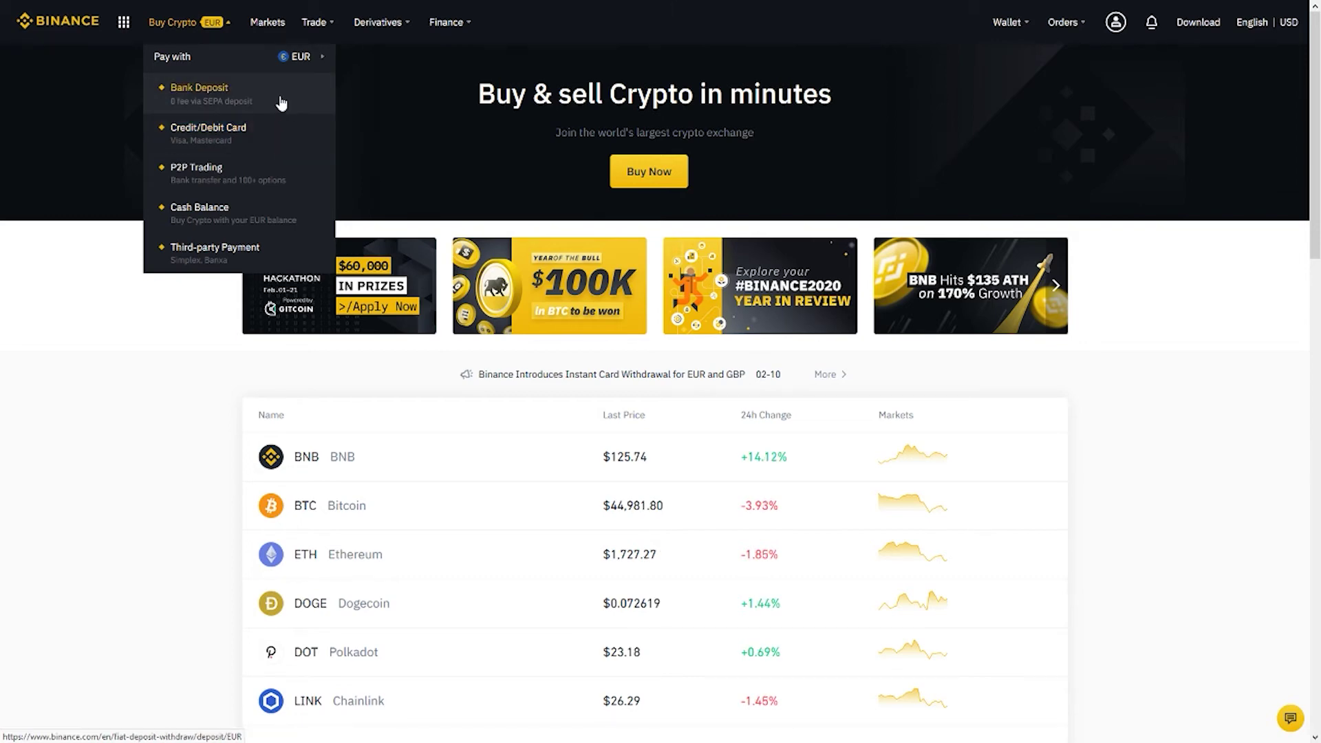
Start a 100 EUR bank deposit, compare the card fee, and keep fee-free Bank Transfer (SEPA)
click(282, 104)
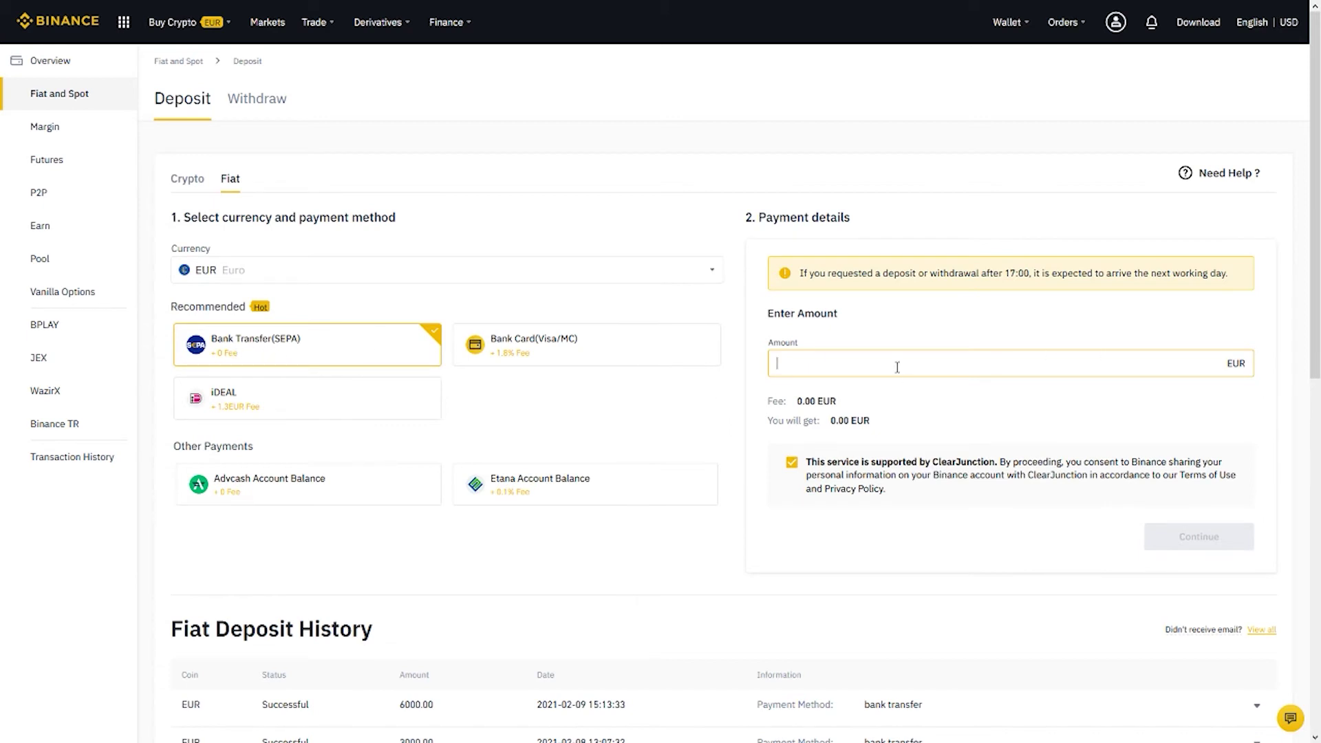
text(100)
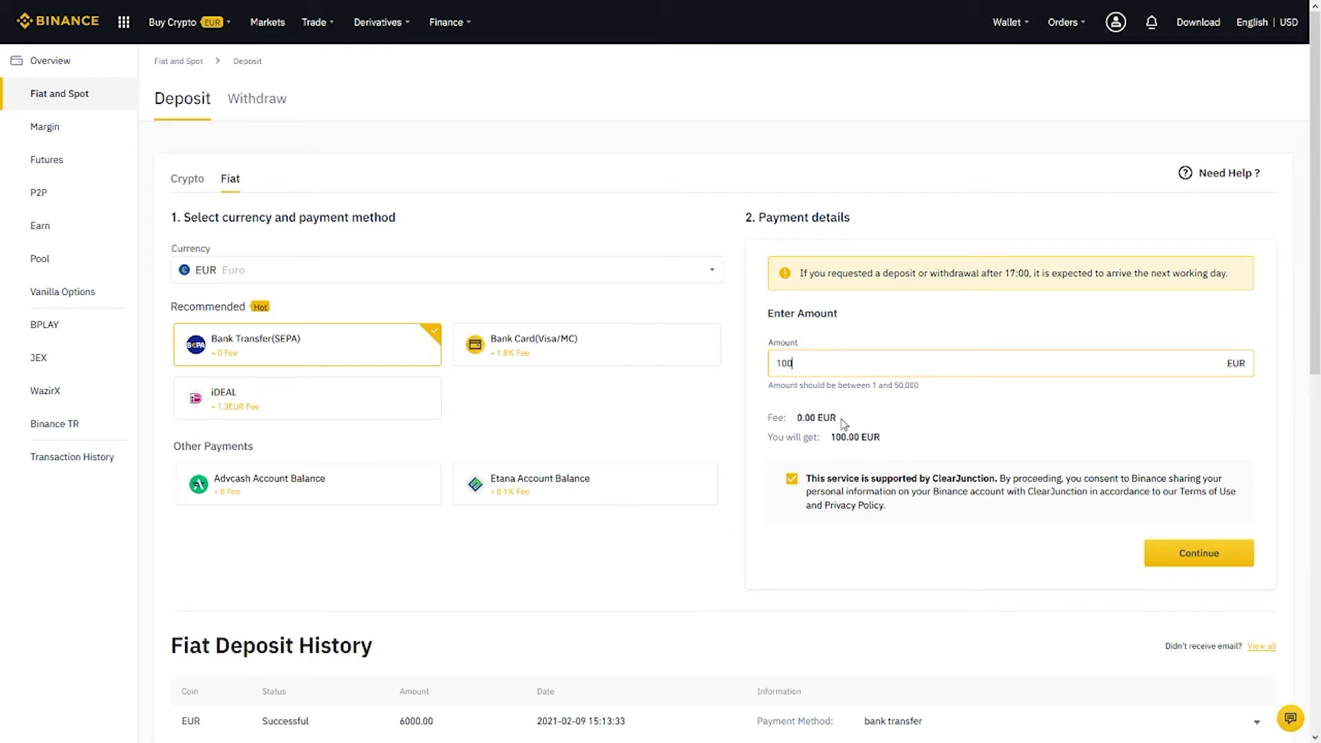
drag(534, 355, 482, 338)
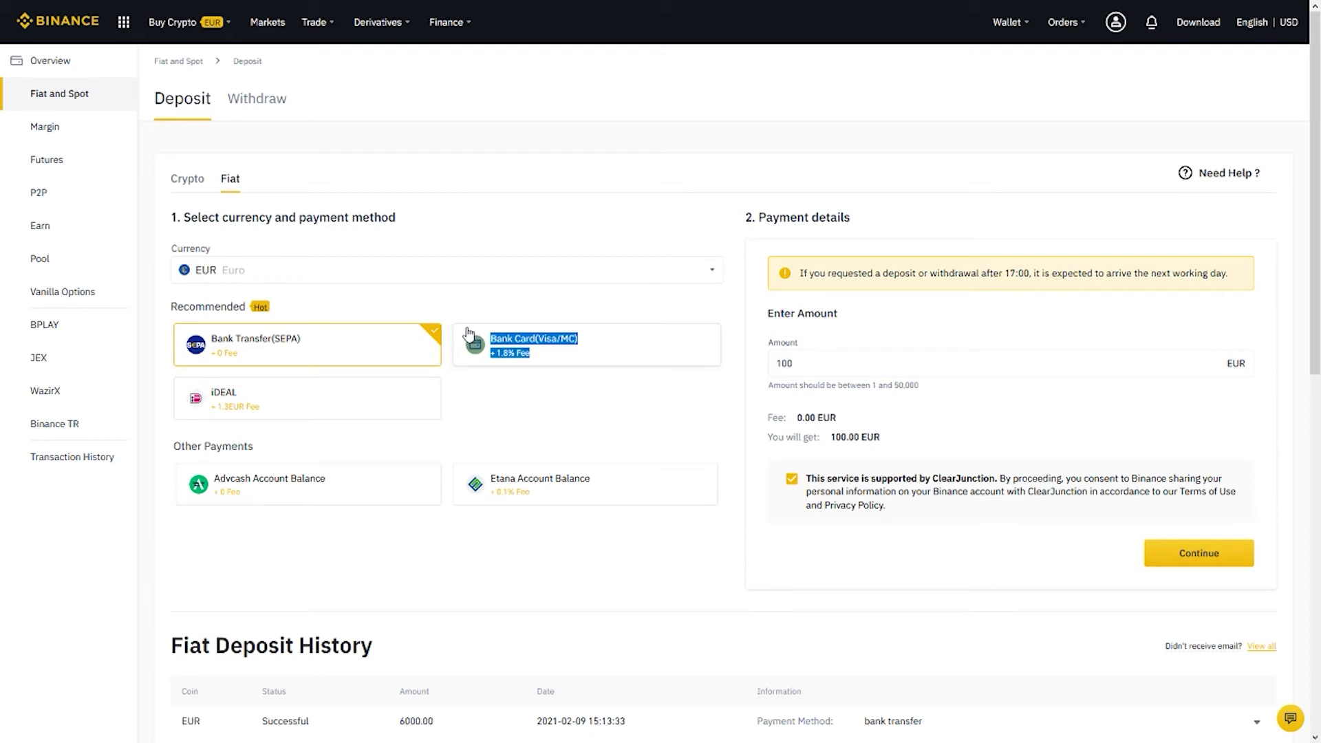
click(495, 348)
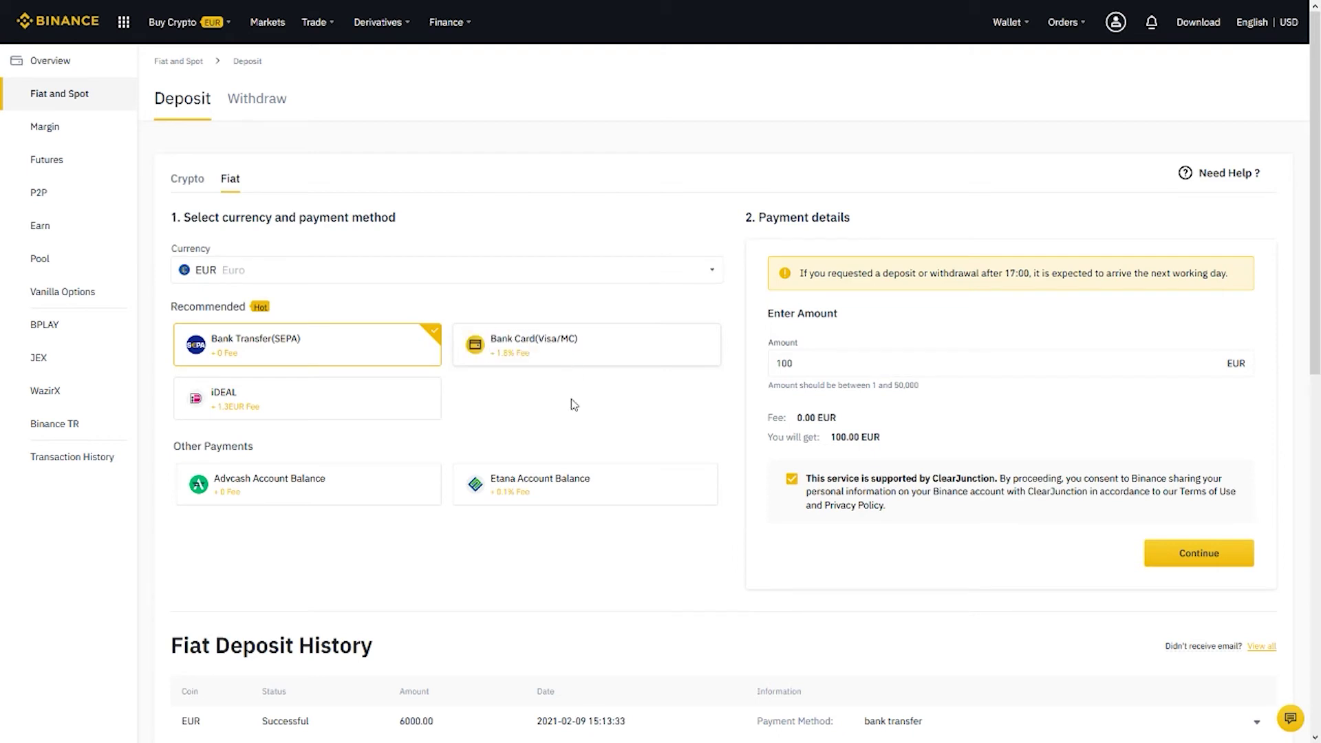
click(372, 358)
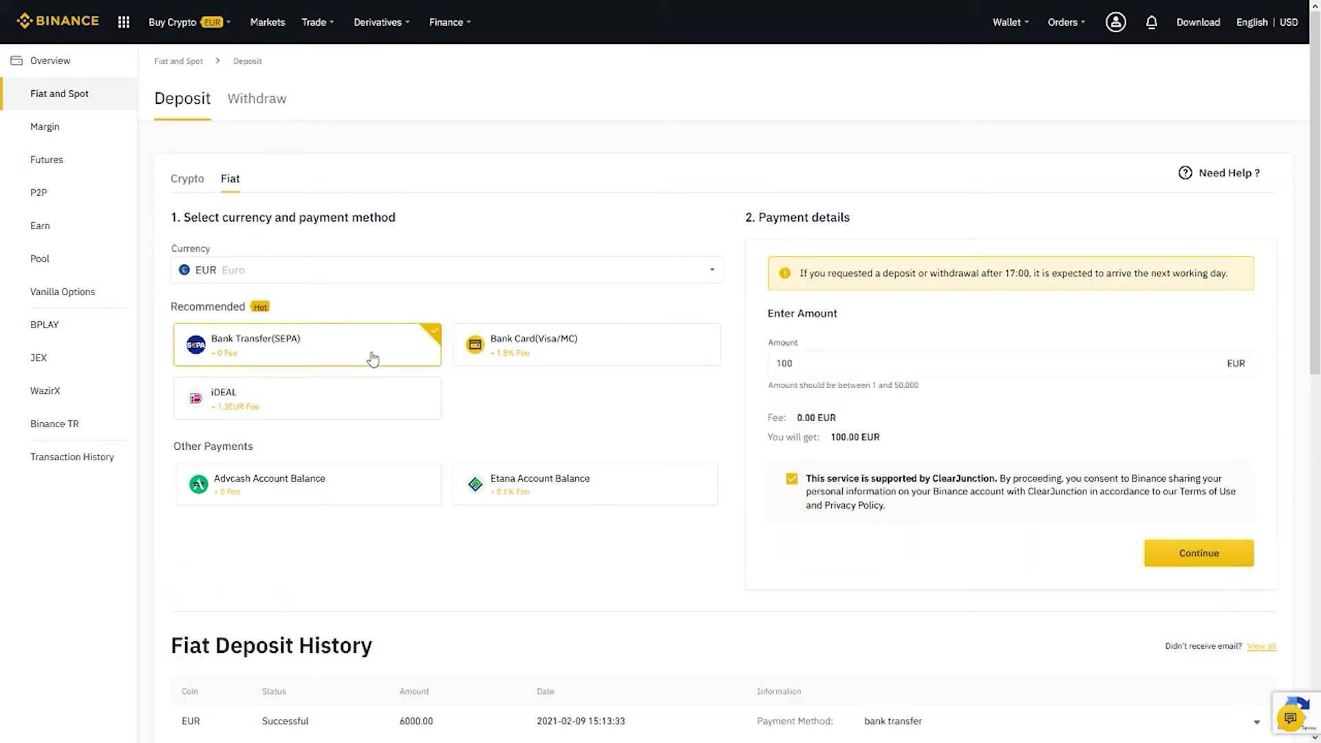
Proceed with the 100 EUR SEPA deposit and confirm the beneficiary-name notice to reveal the bank details
click(1194, 557)
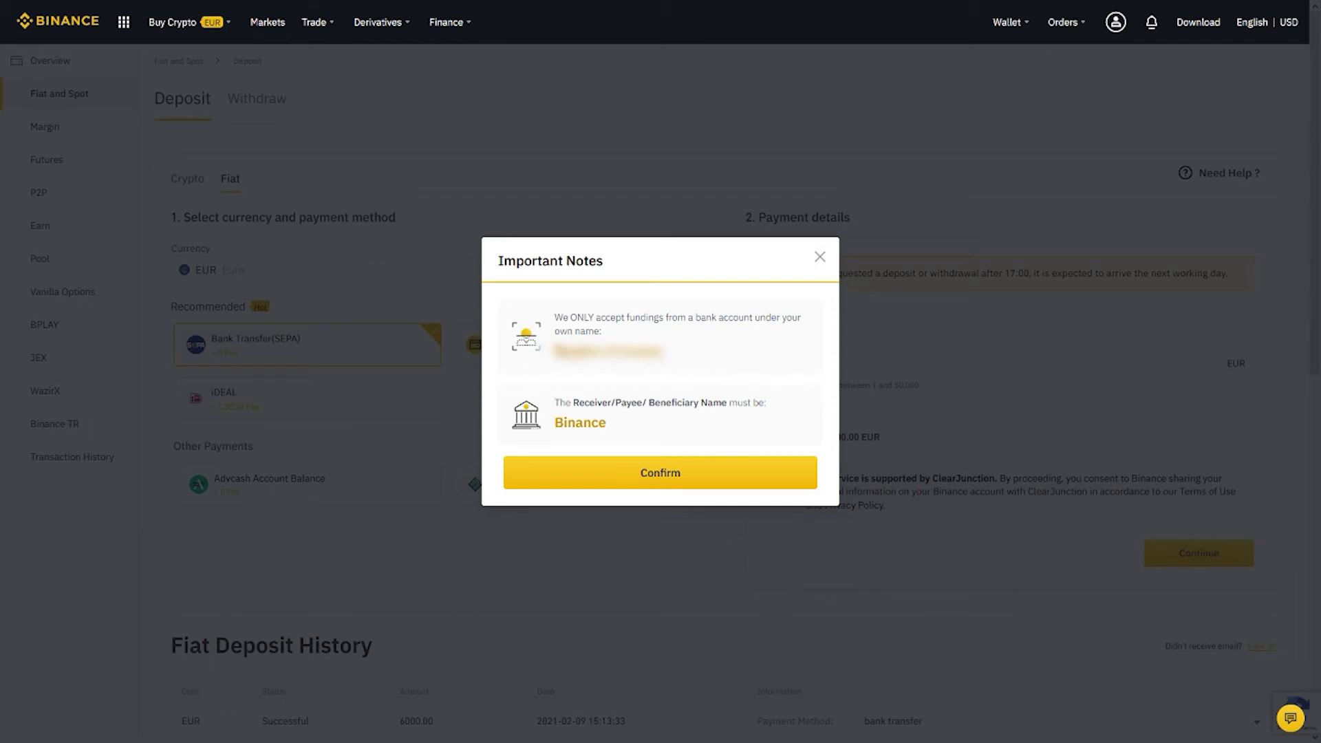
drag(555, 351, 666, 352)
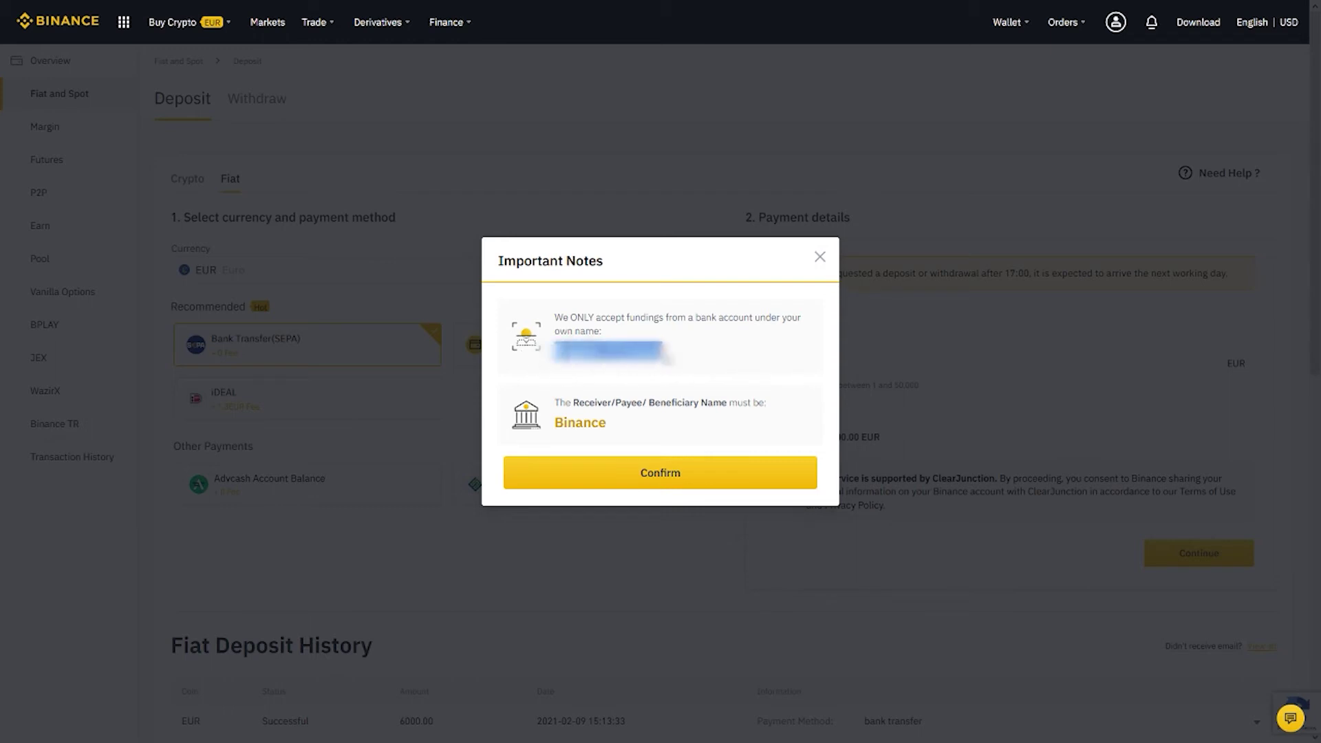
click(699, 365)
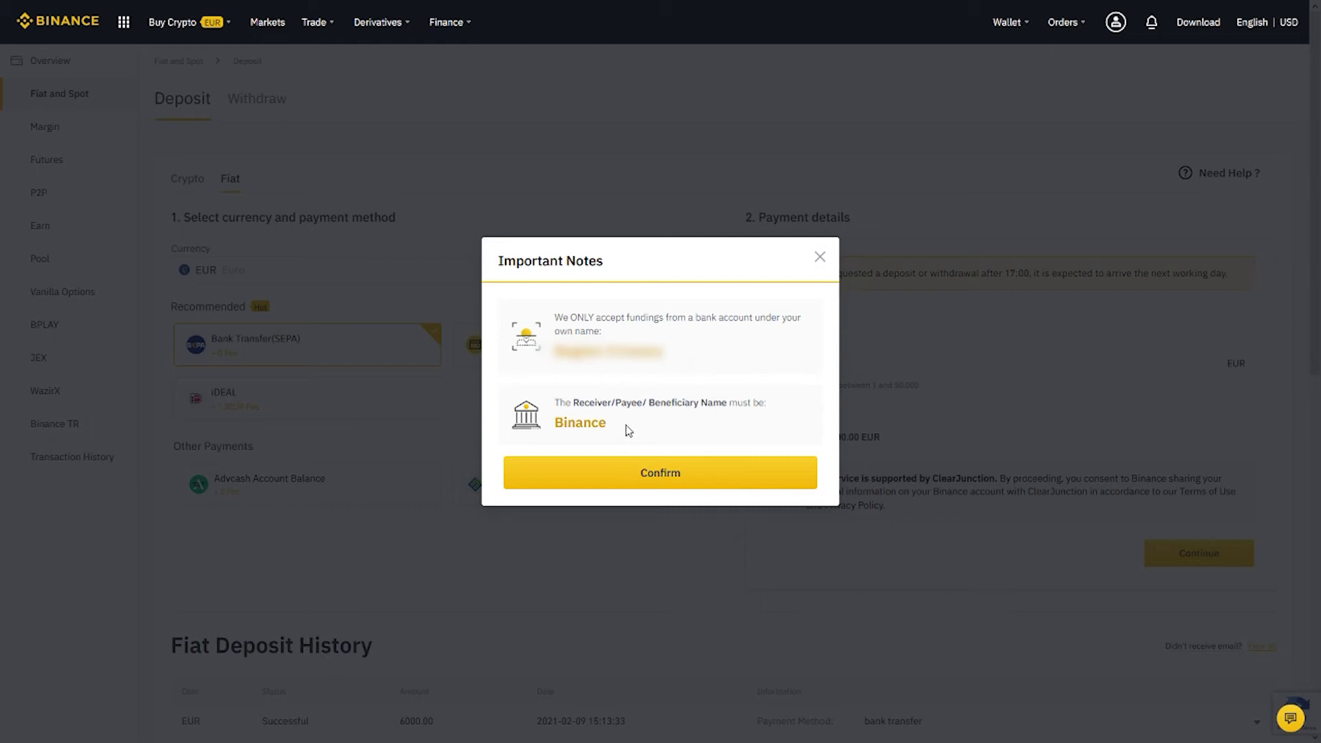
drag(609, 423, 556, 429)
click(681, 432)
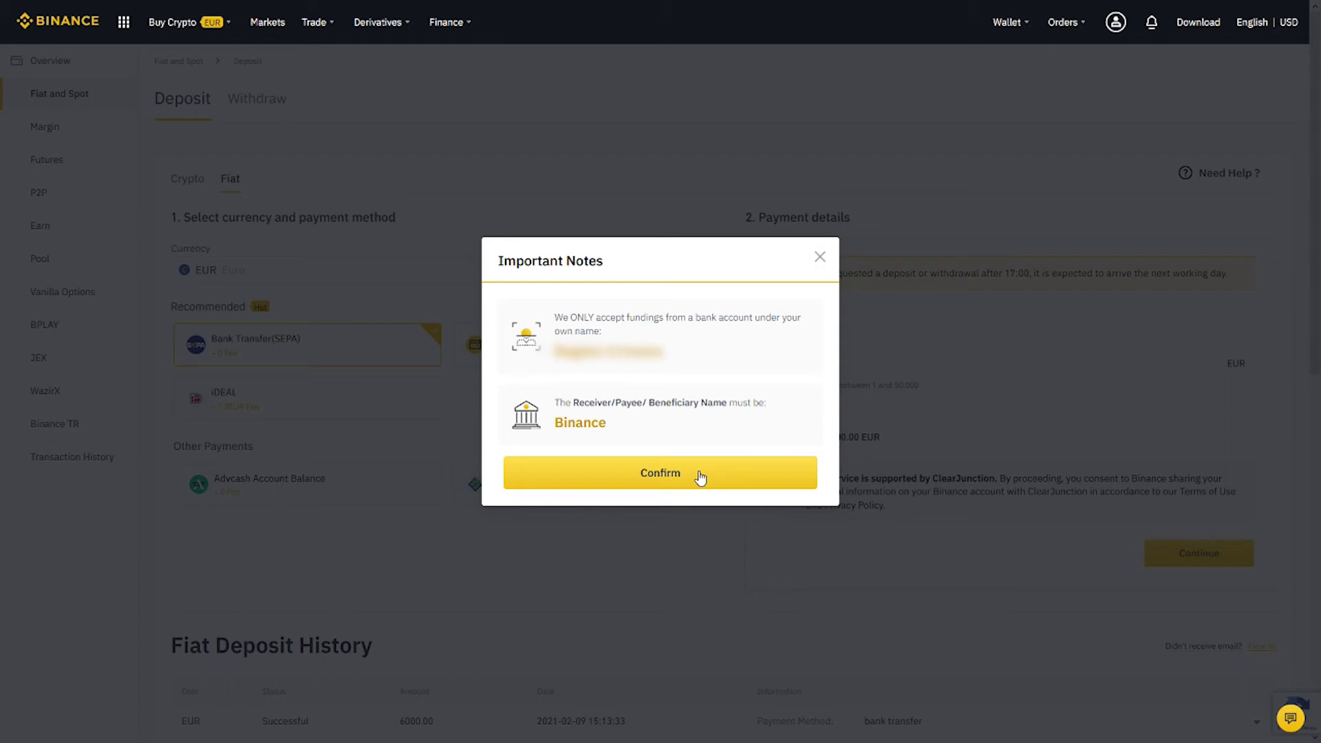
click(700, 478)
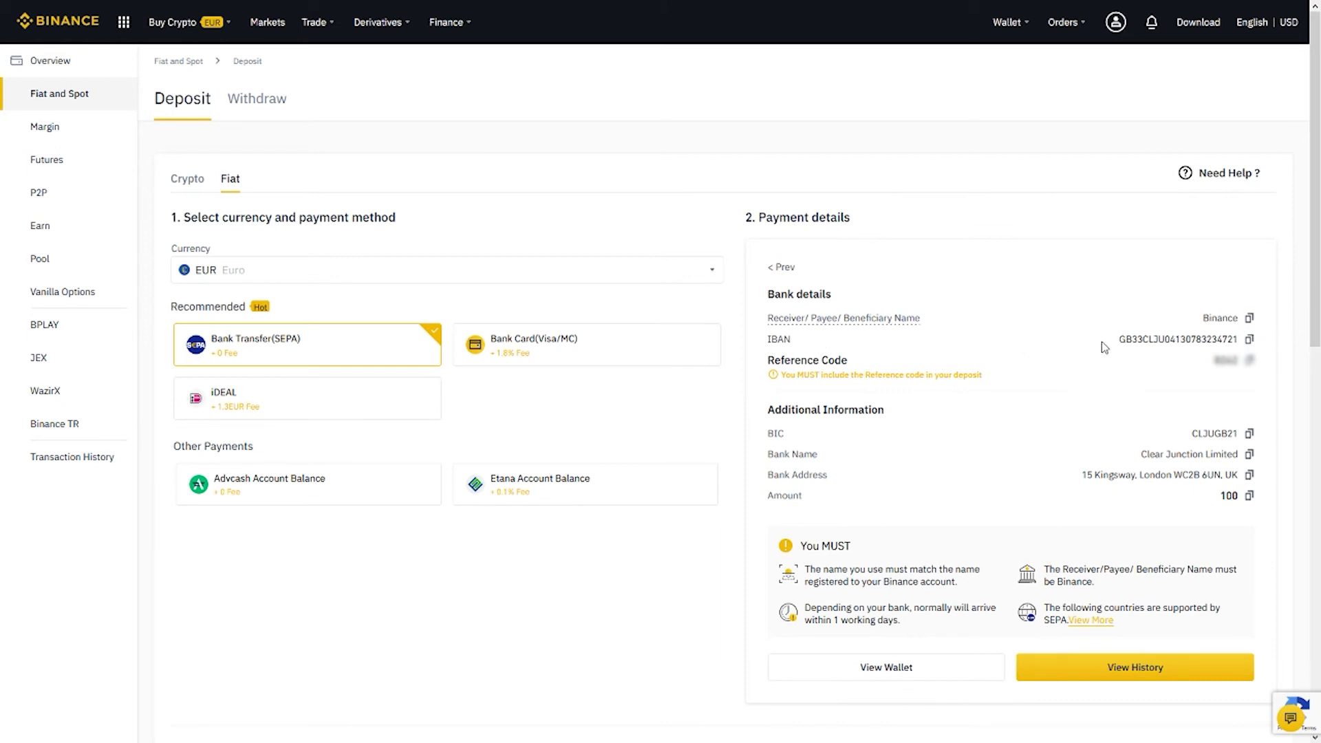
Point out the IBAN and reference code in the SEPA deposit bank details
drag(1103, 344, 1265, 345)
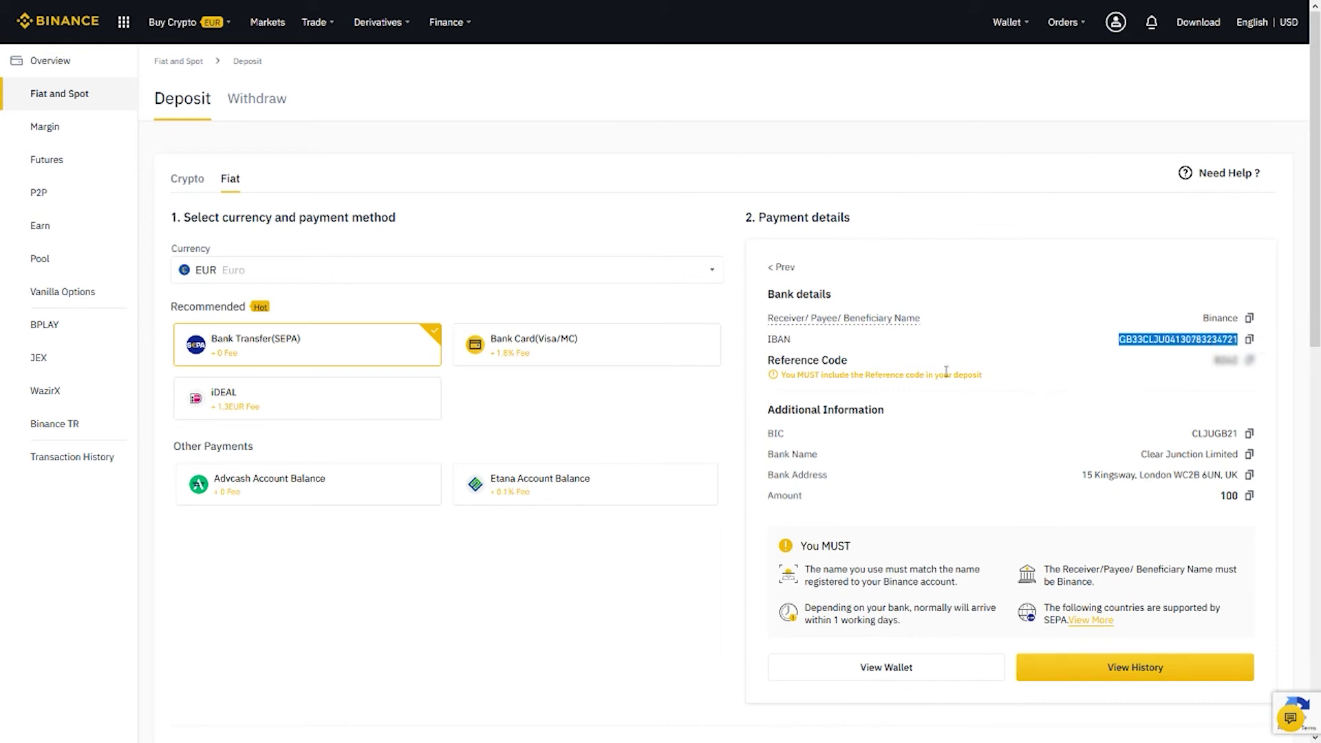
click(1051, 381)
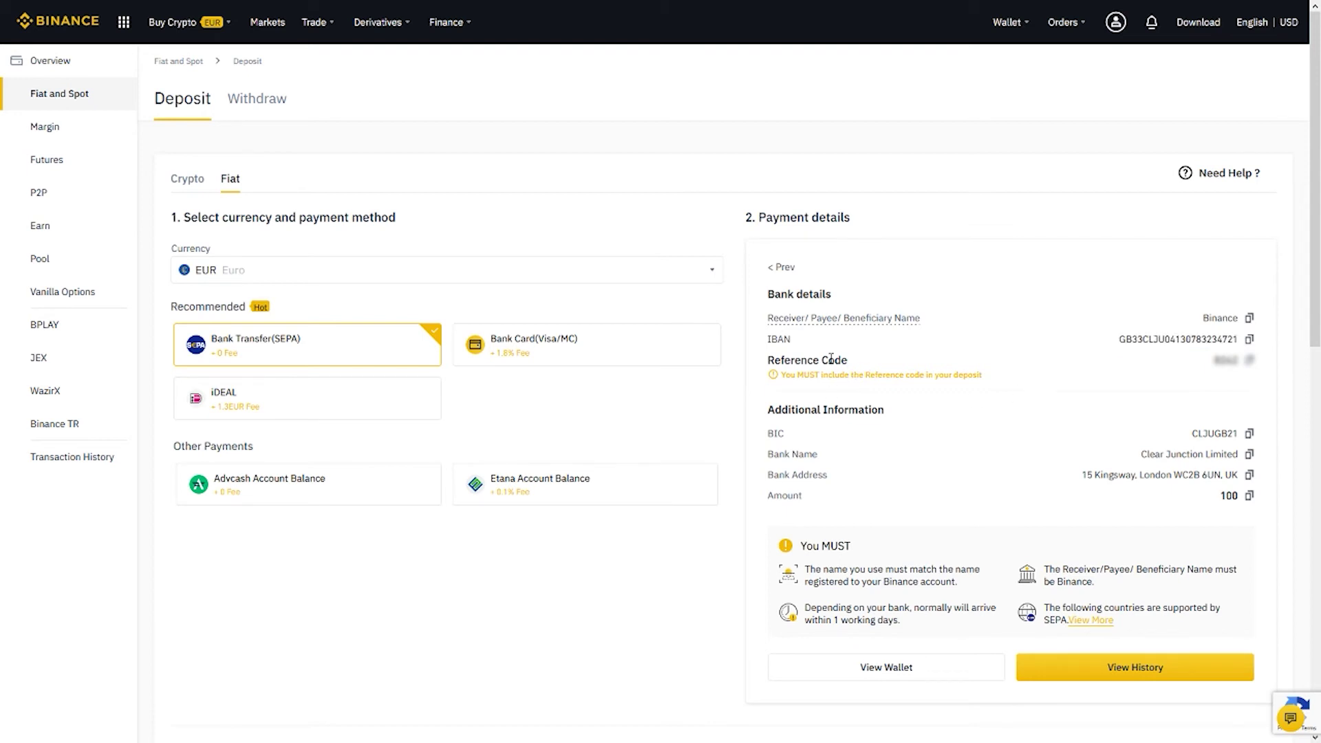
drag(849, 360, 767, 361)
click(1148, 375)
drag(1273, 368, 1145, 366)
drag(858, 358, 766, 362)
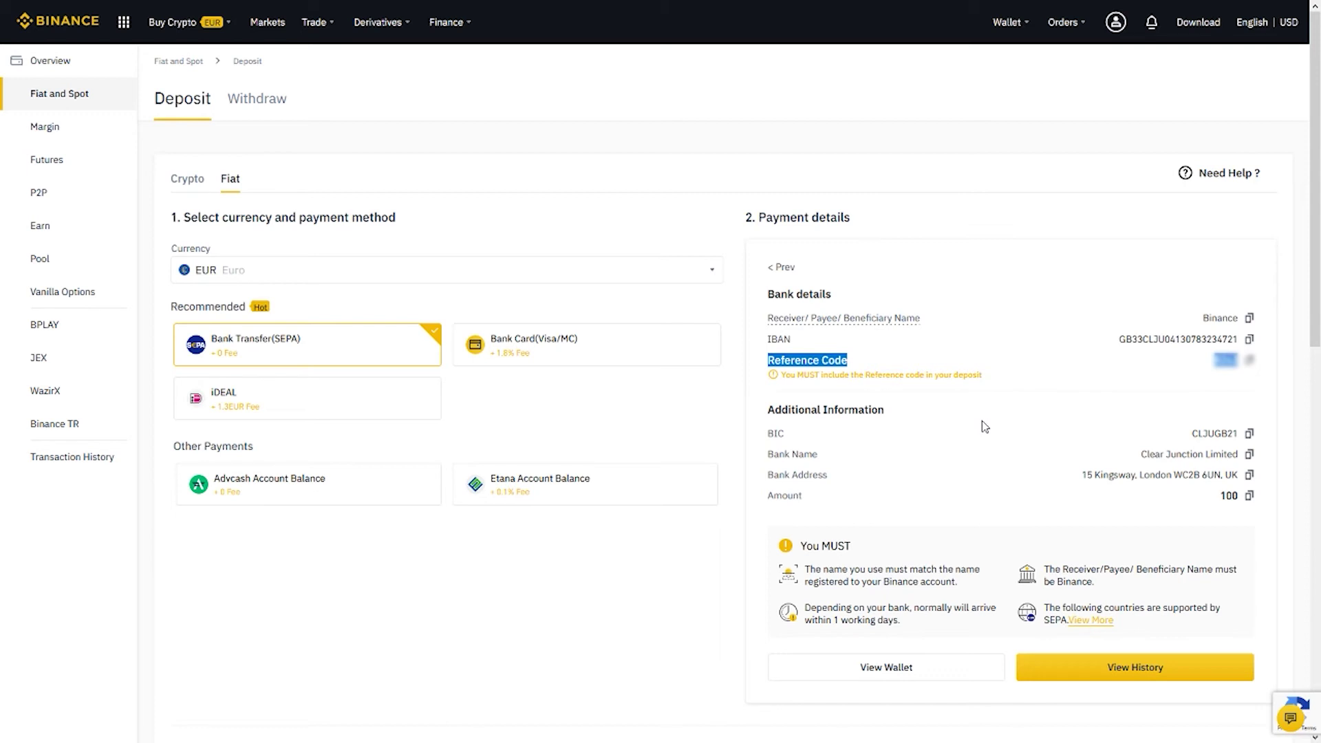
drag(1238, 338, 1118, 339)
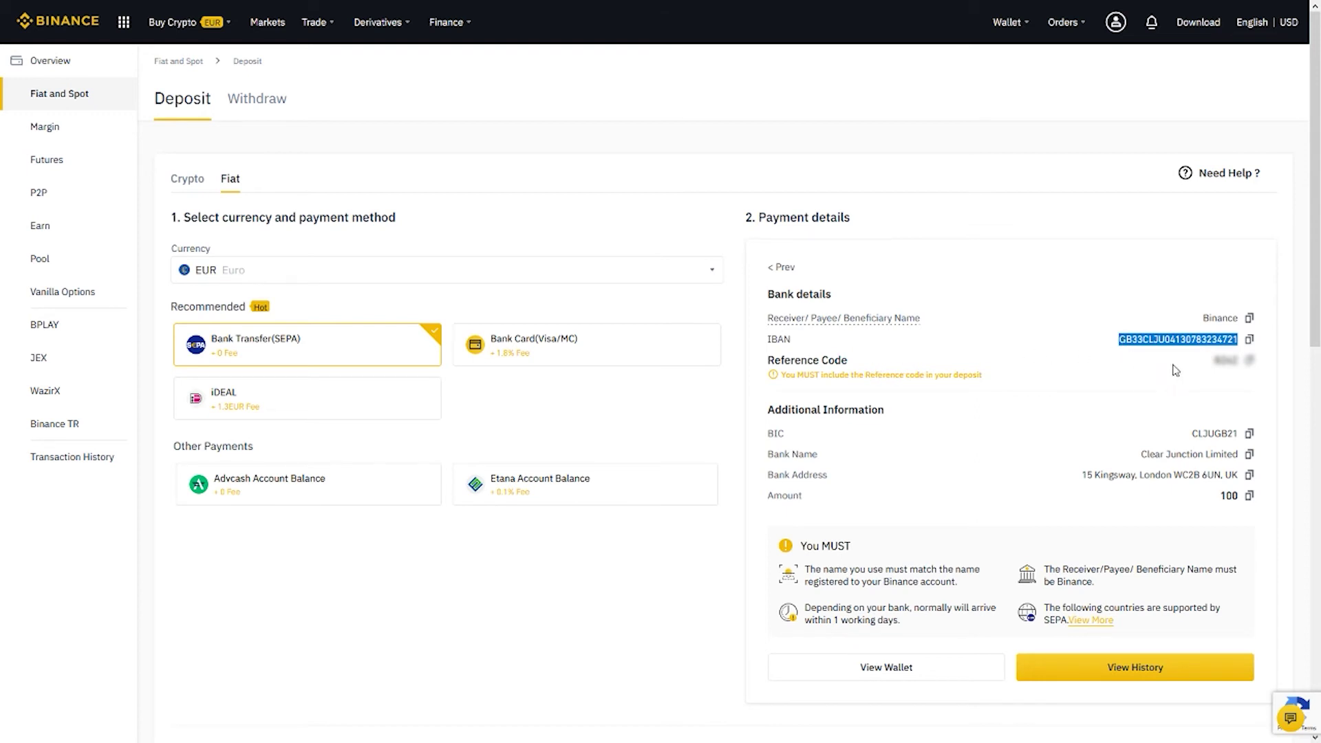
drag(1213, 360, 1237, 360)
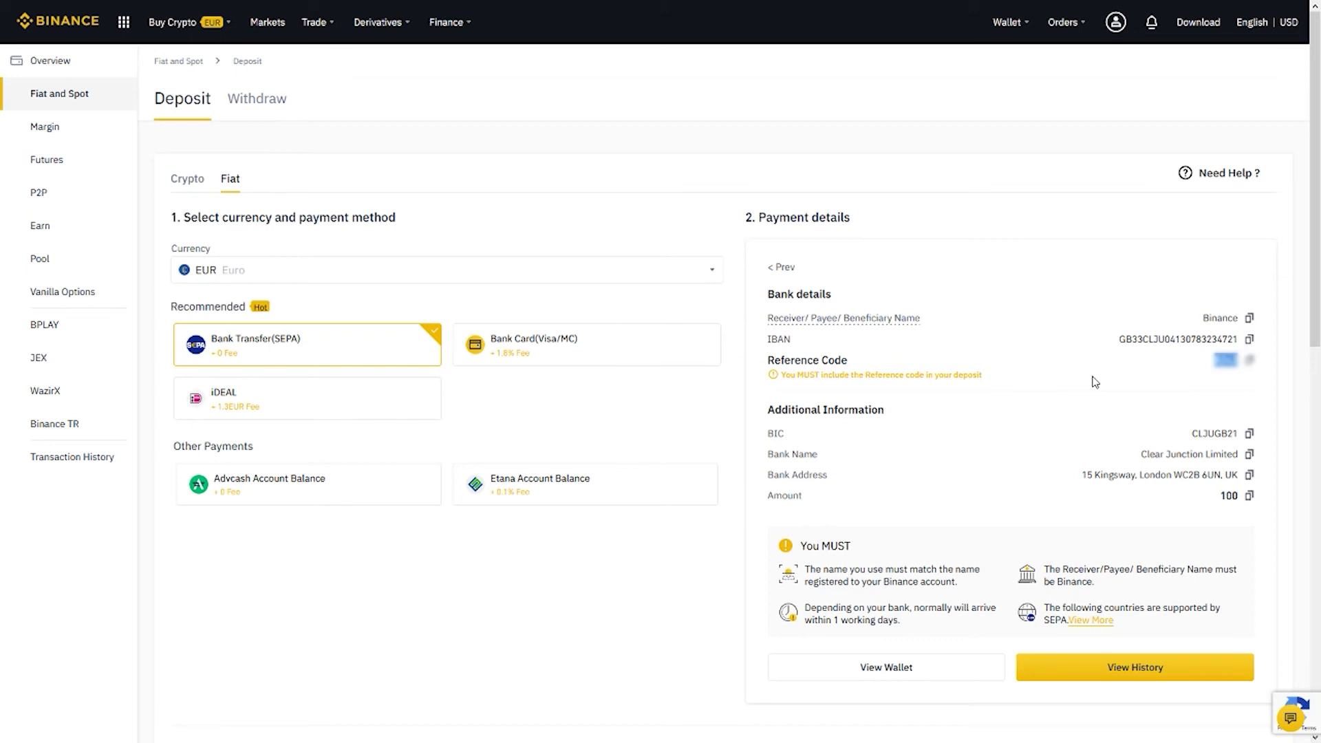
drag(774, 360, 1206, 377)
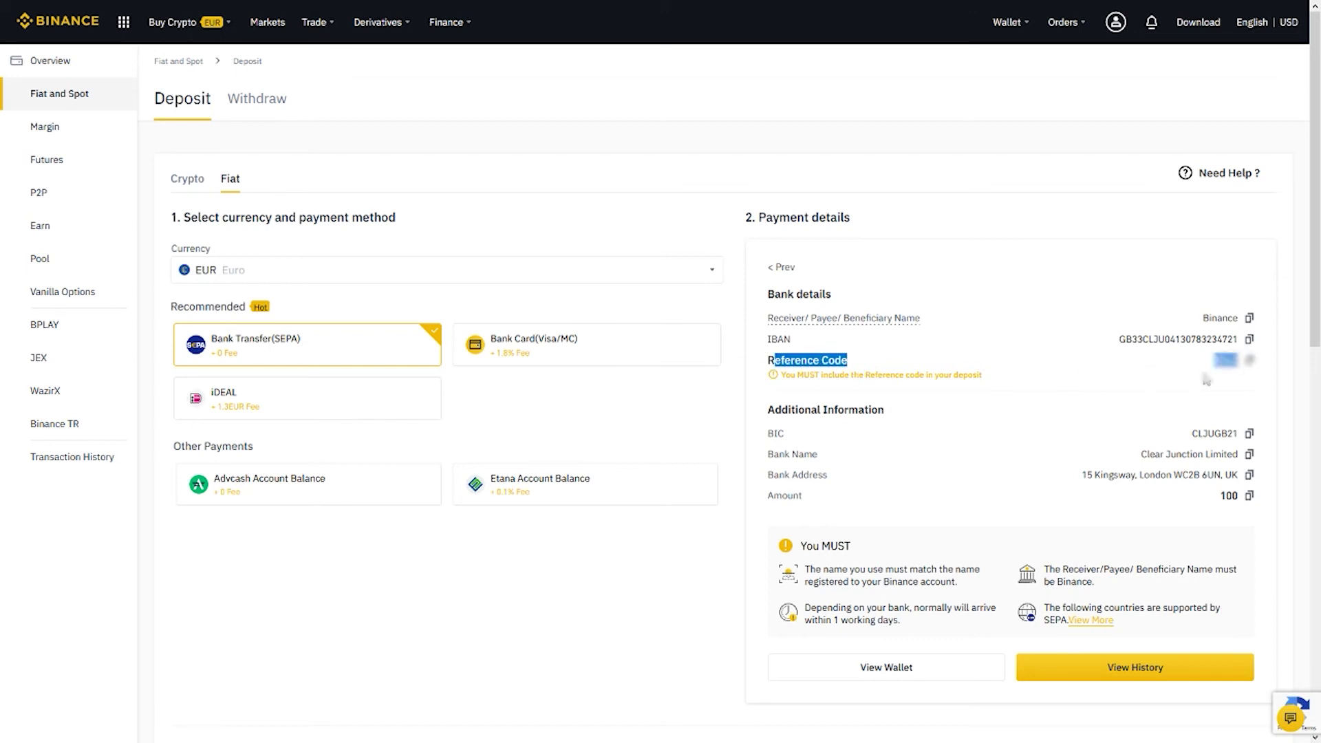
click(1180, 383)
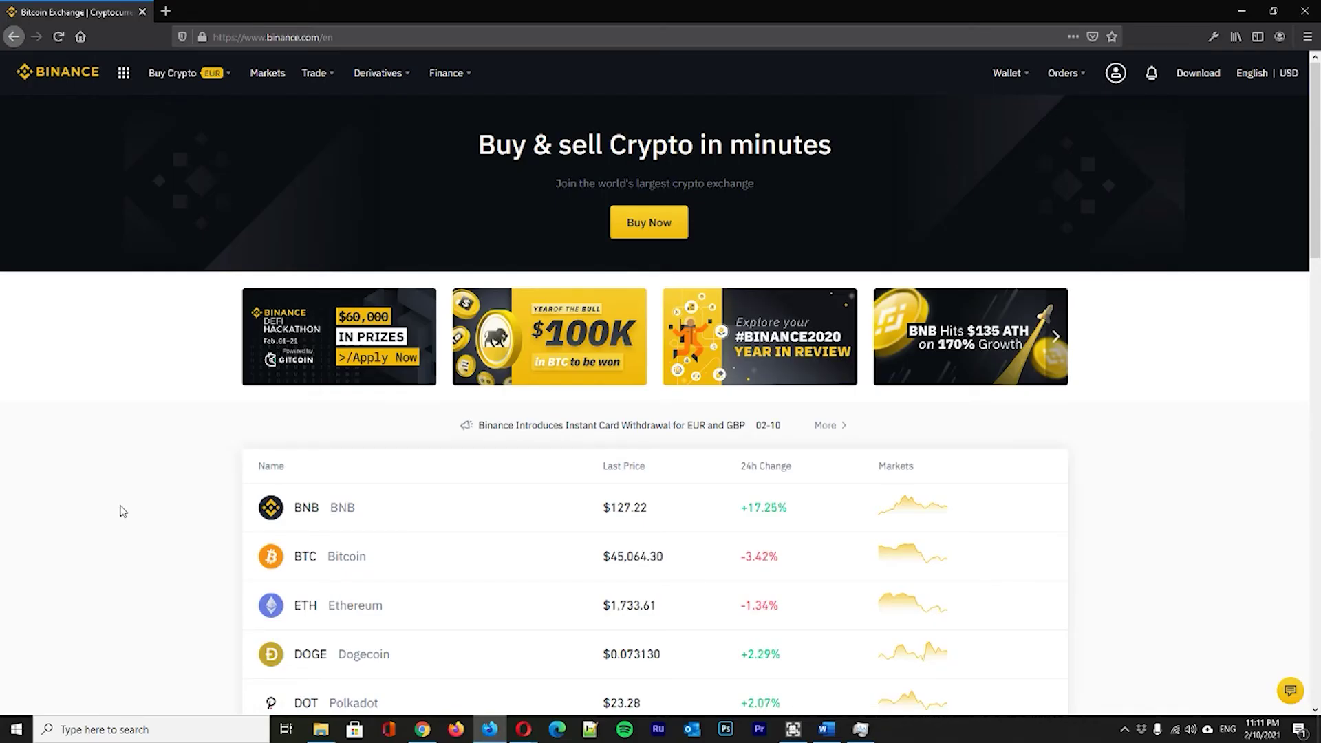
Go to the Fiat and Spot wallet page from the Wallet menu
mouse_move(1024, 76)
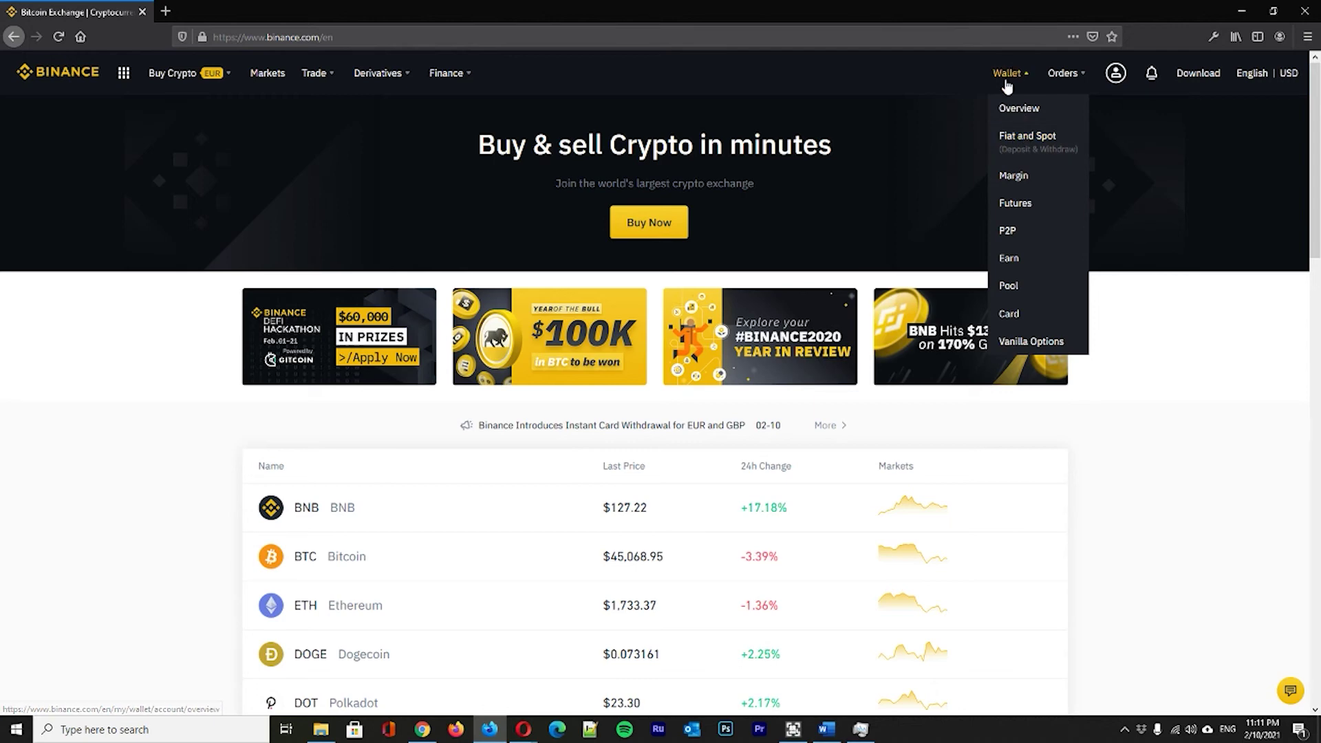
click(1027, 143)
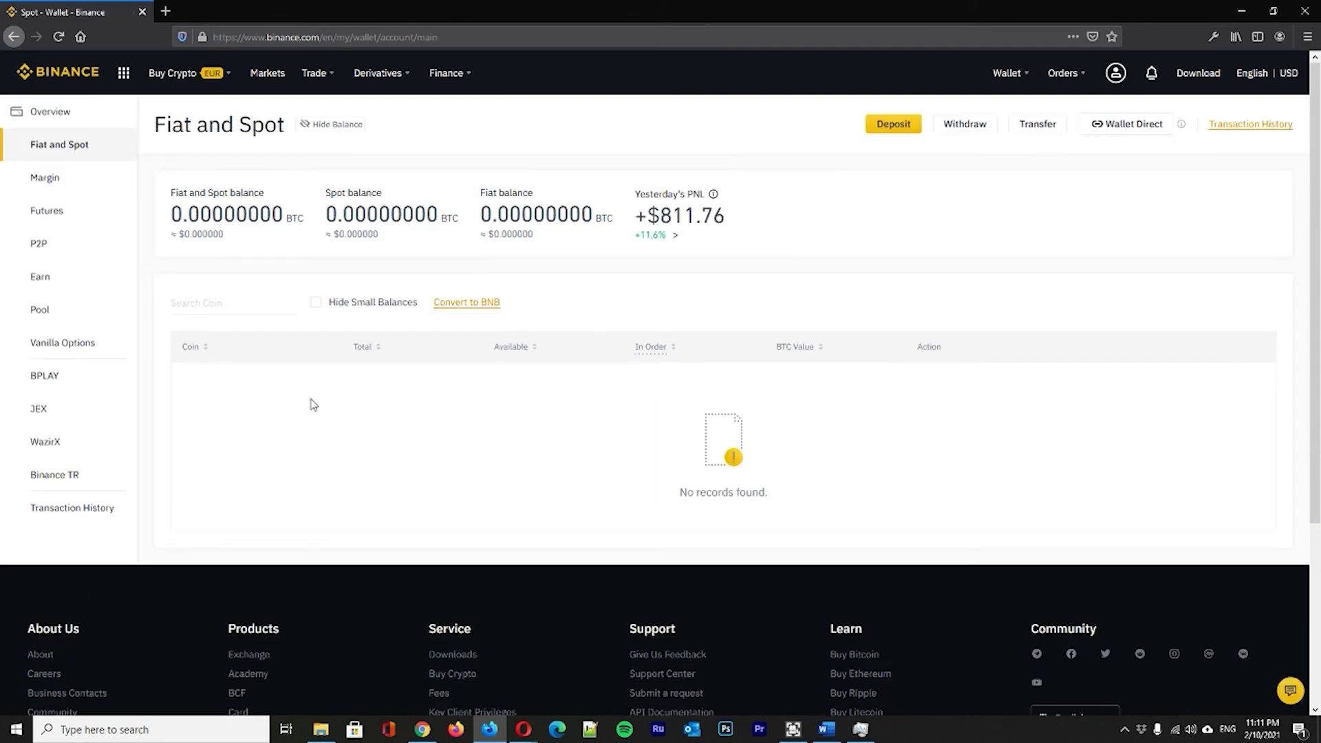
Turn on Hide Small Balances and point out the 100.17407370 EUR total and the crypto balance rows
click(315, 302)
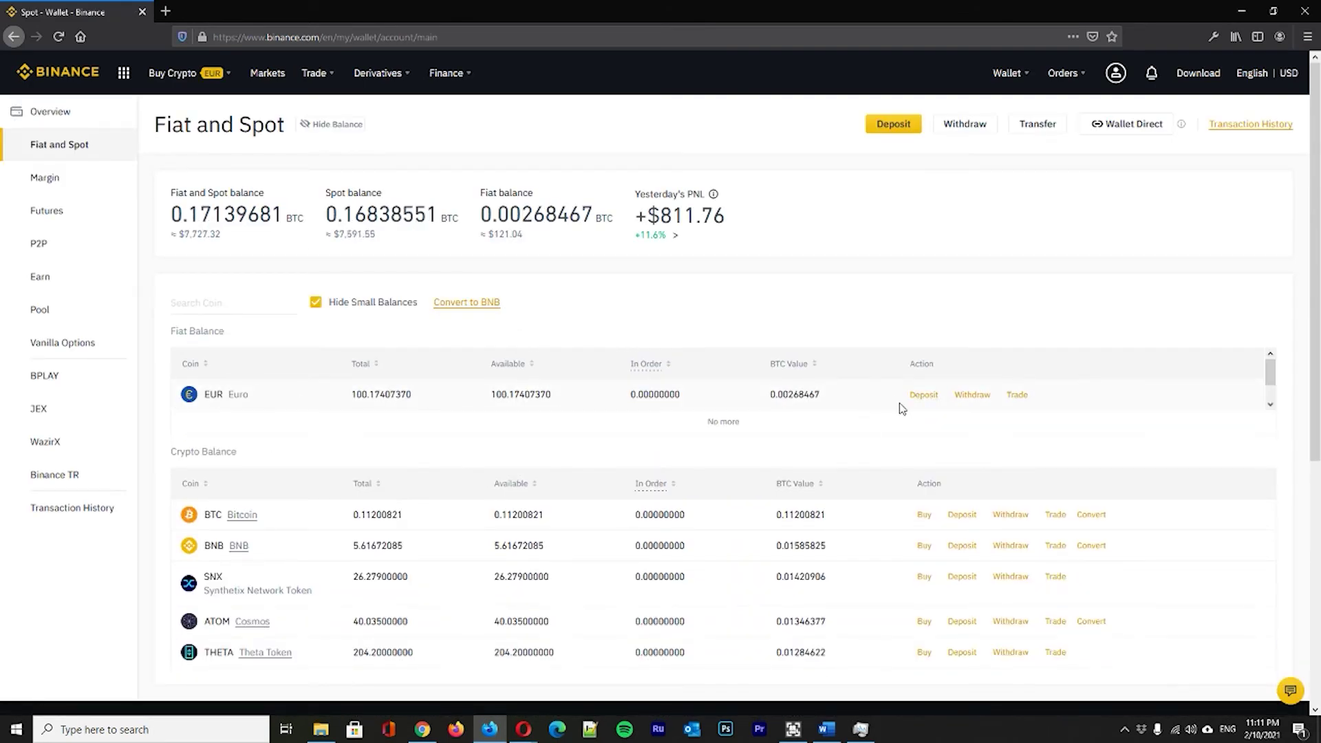
double_click(413, 396)
click(449, 441)
drag(1129, 666, 140, 491)
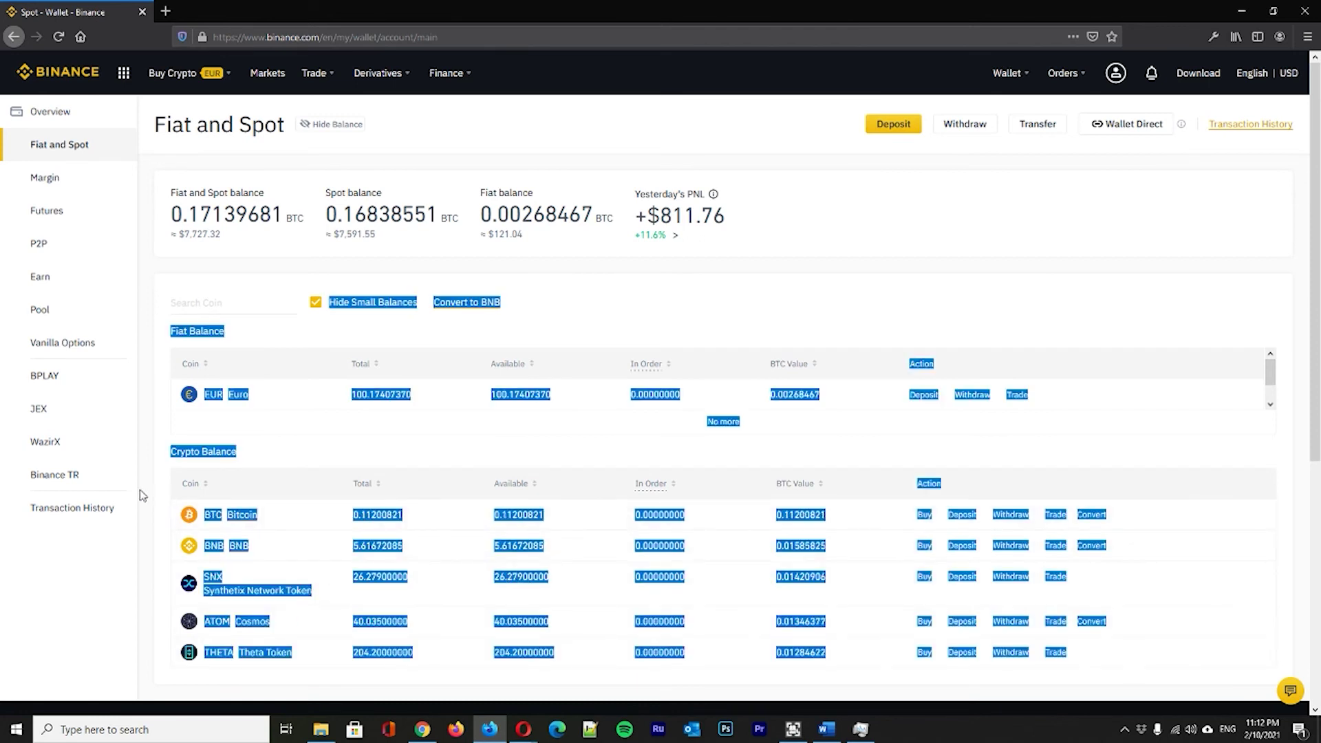
click(331, 495)
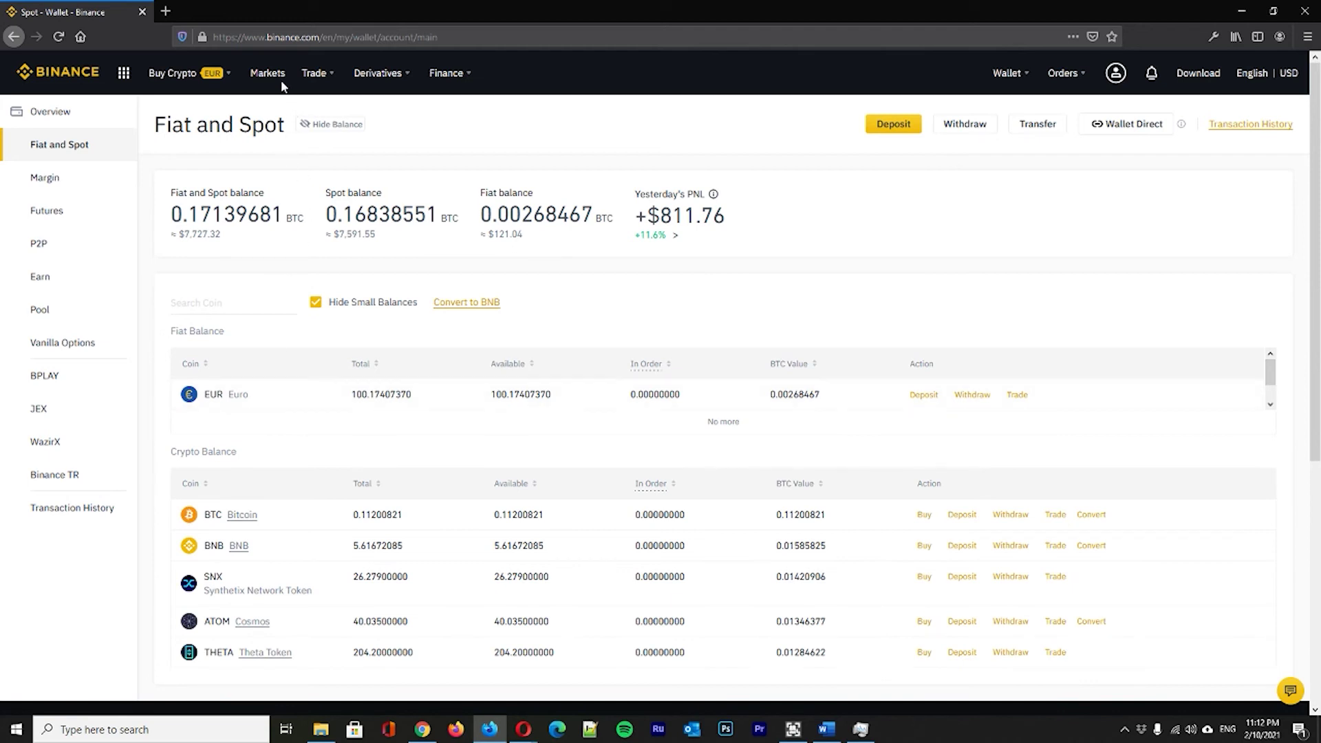
Switch to the Classic trading view from the Trade menu
mouse_move(313, 75)
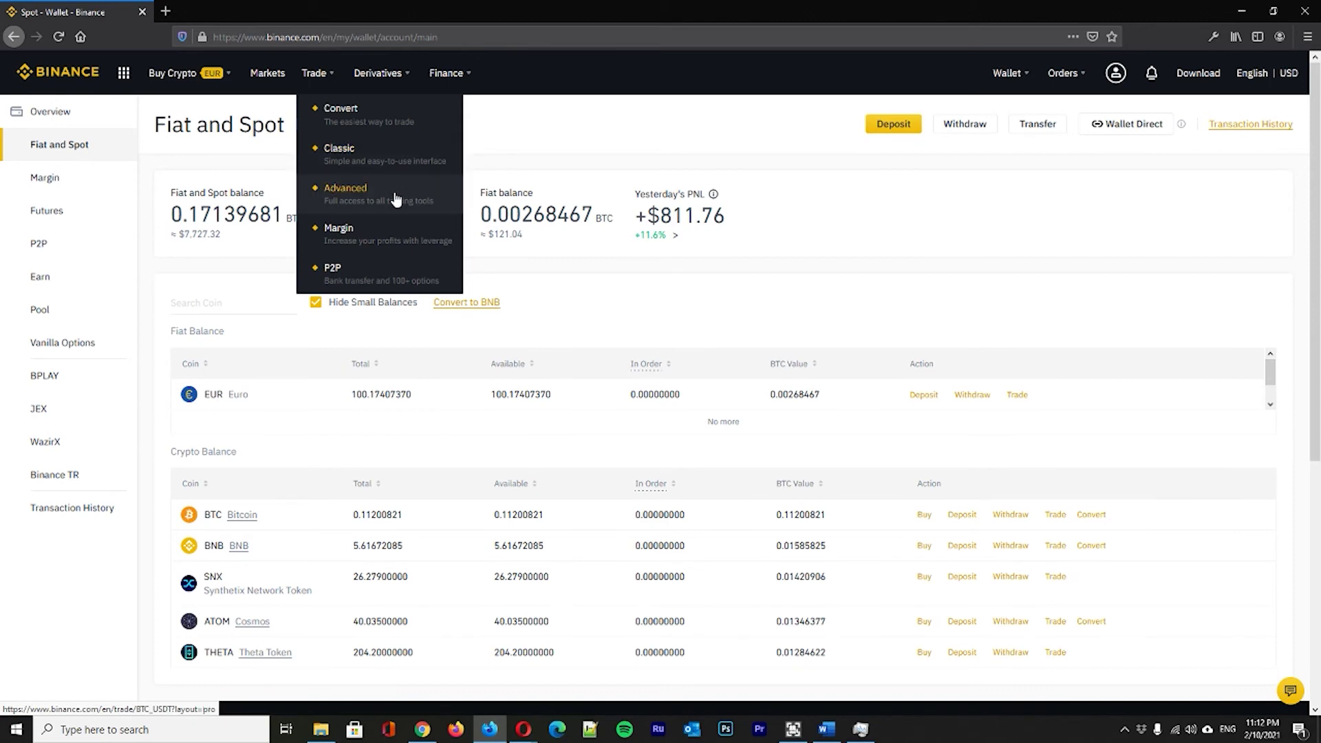
click(375, 158)
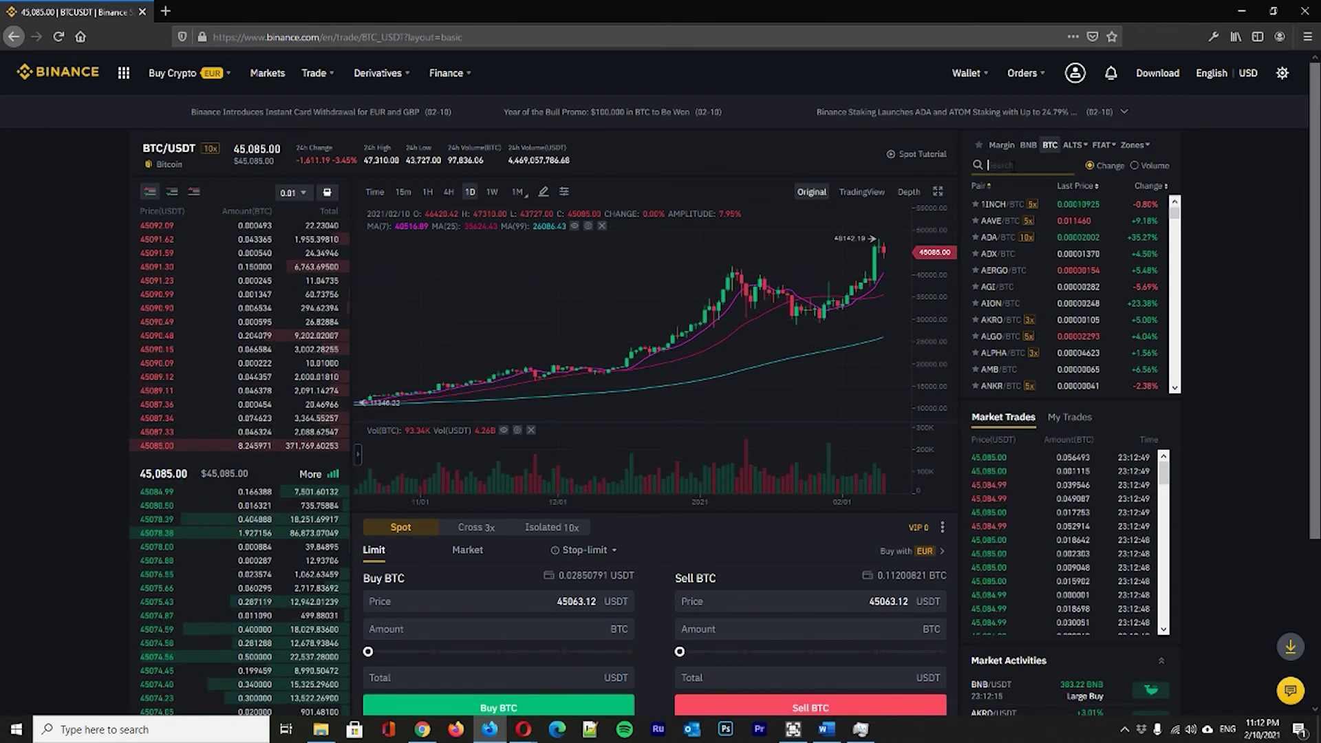
Search 'btc/eur', switch to the BTC/EUR pair and point out its current price
click(1013, 166)
text(btc)
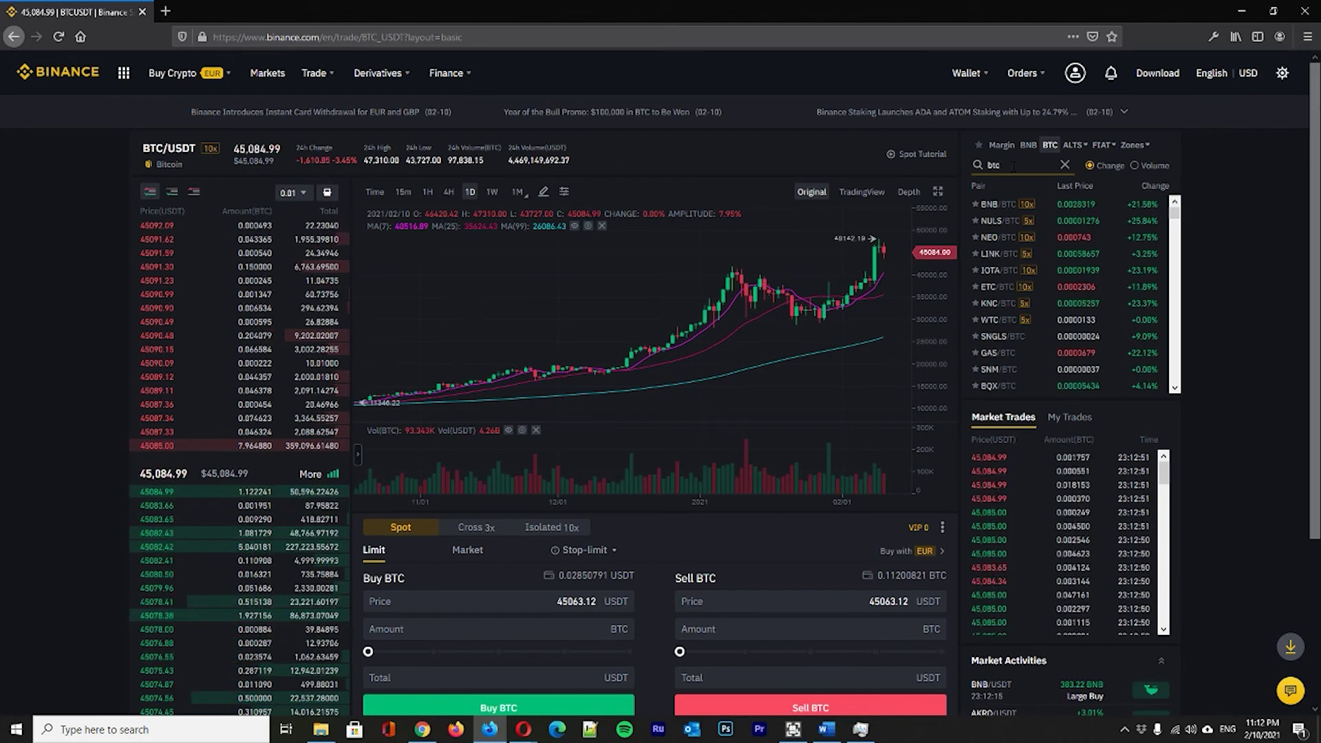
text(/eur)
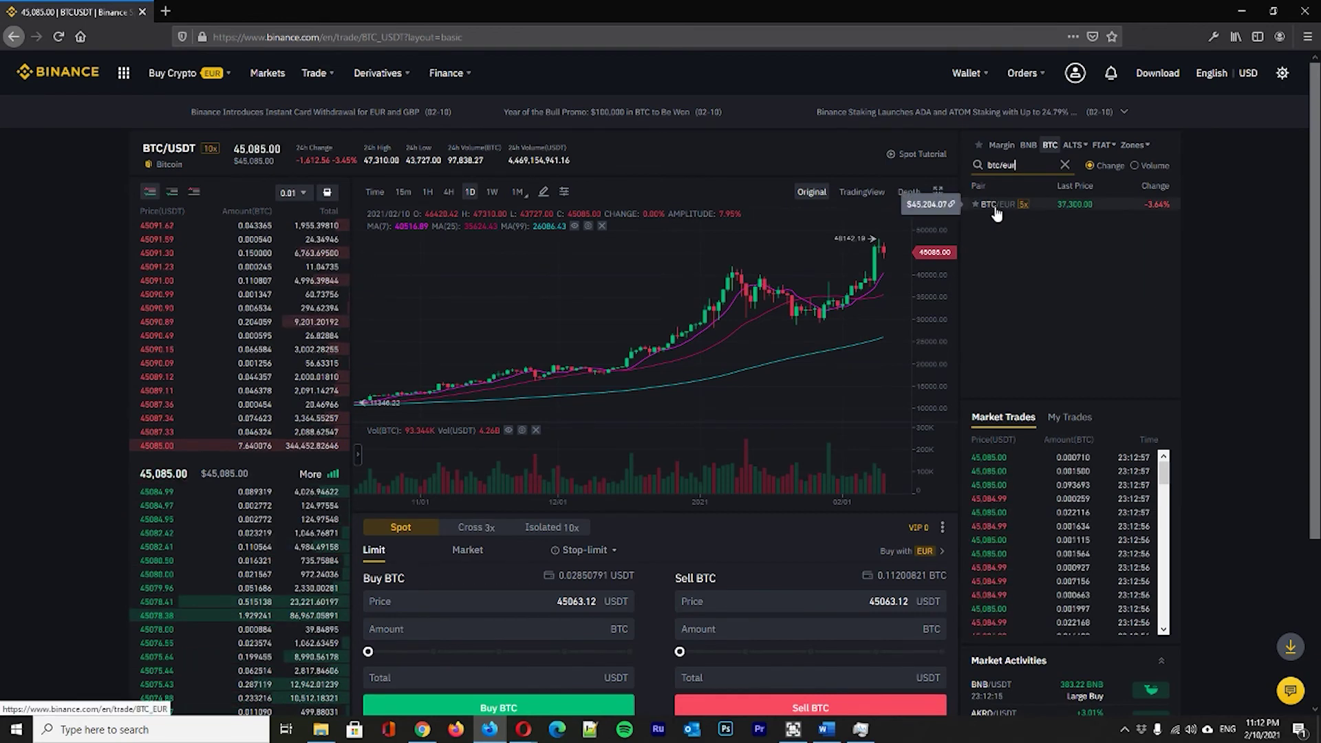
click(999, 213)
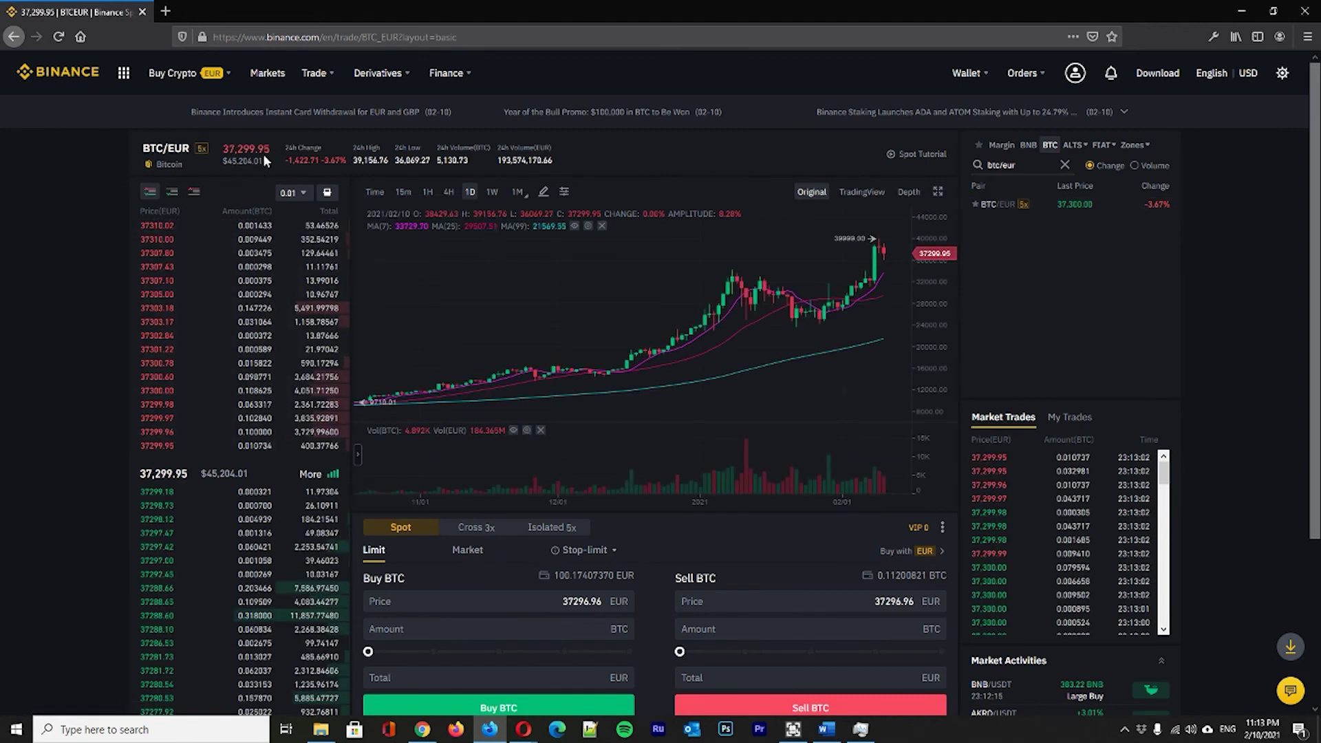
drag(221, 149, 272, 150)
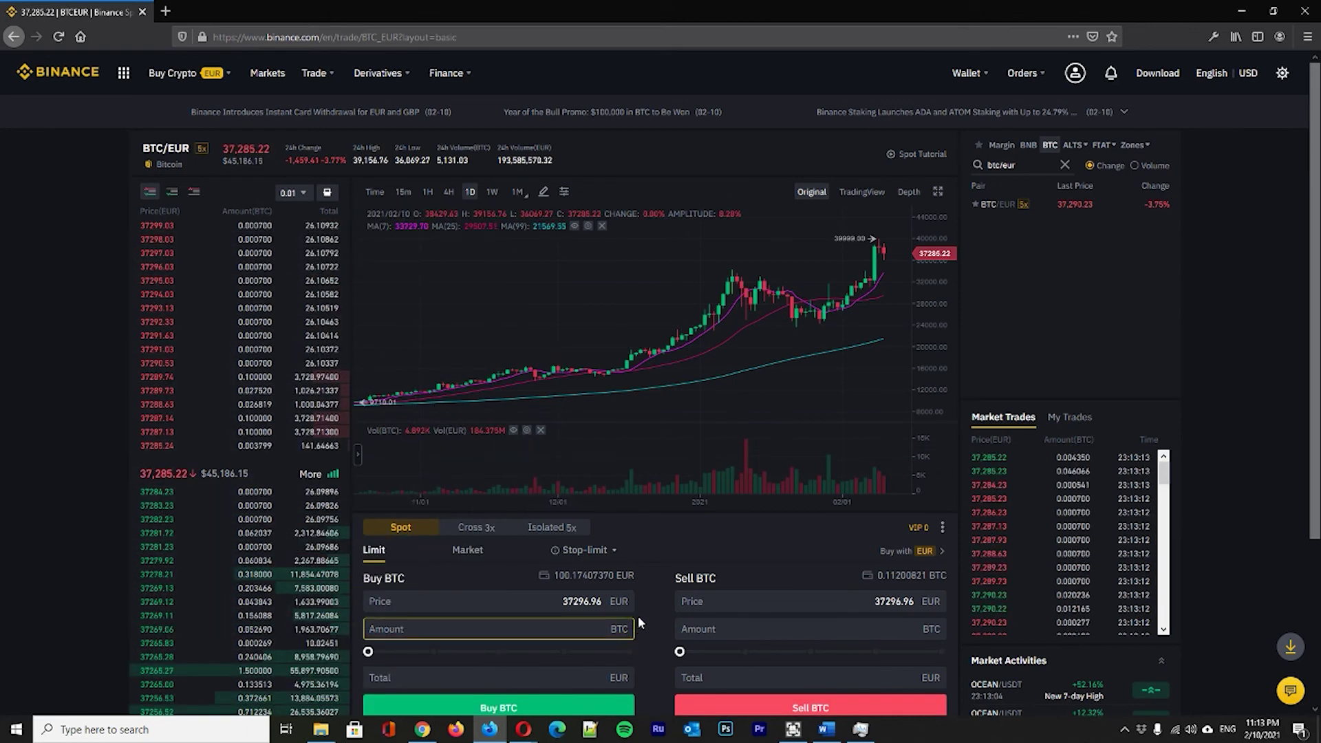
scroll(655, 596, down, 2)
click(684, 486)
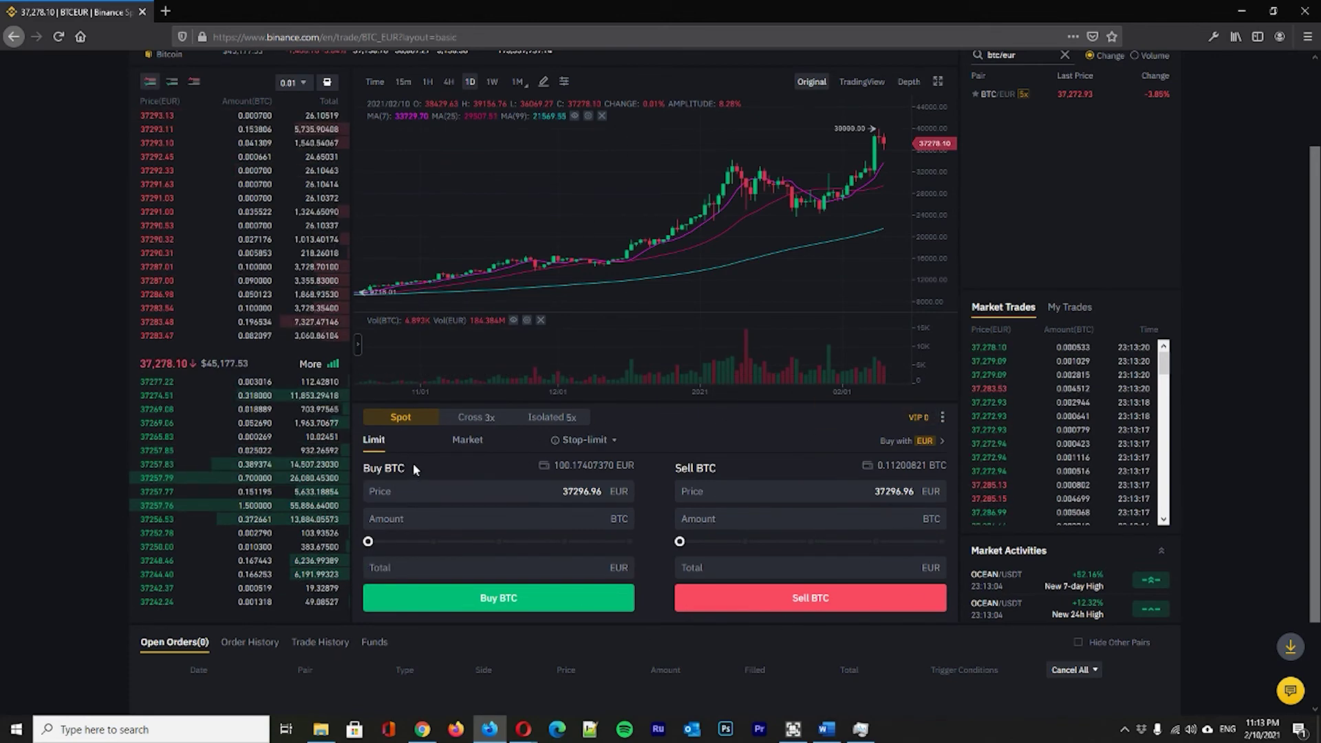
drag(413, 463, 364, 470)
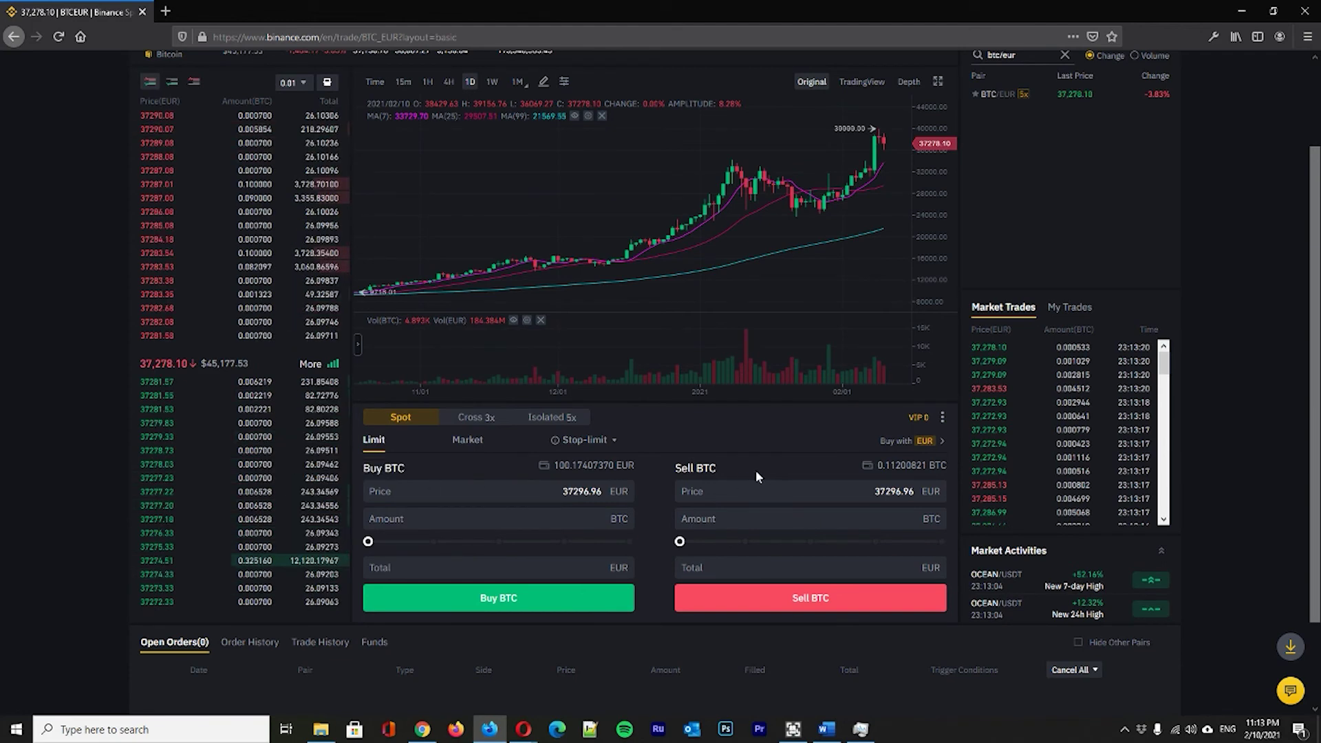
drag(716, 469, 671, 474)
click(619, 521)
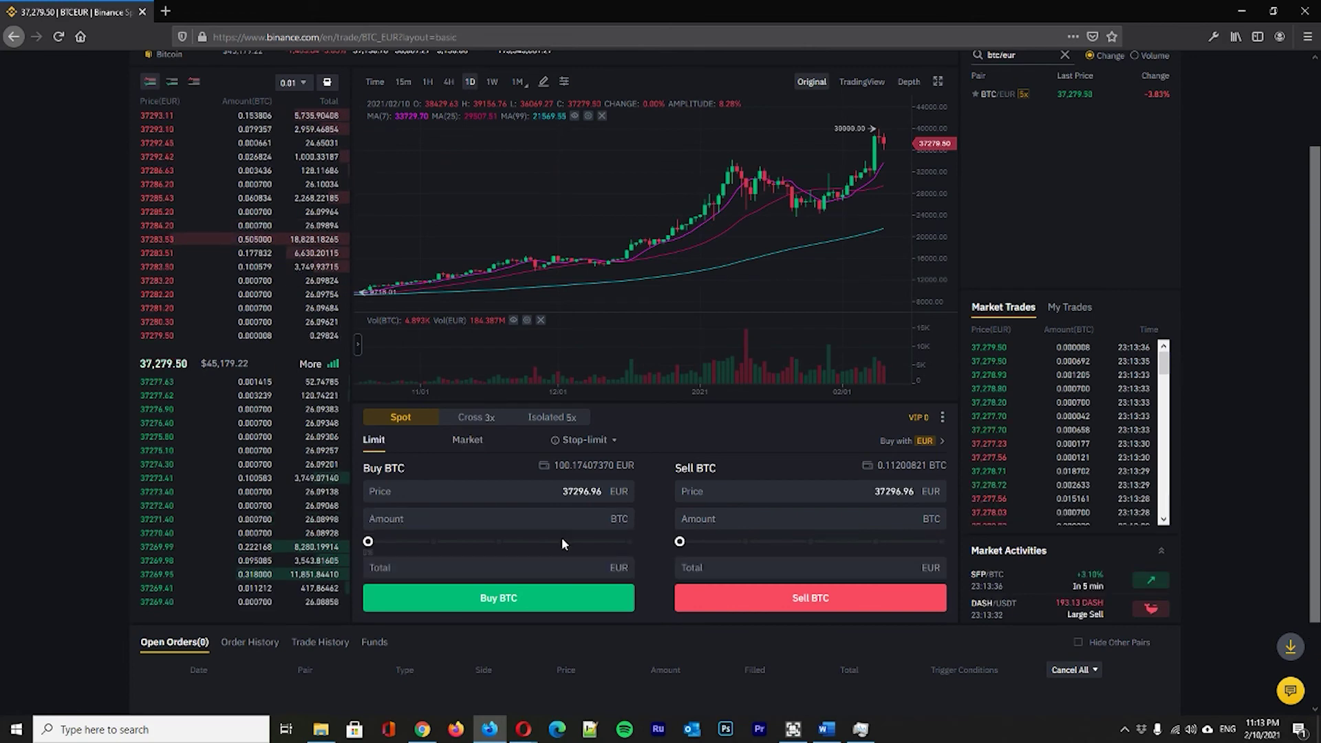
click(577, 523)
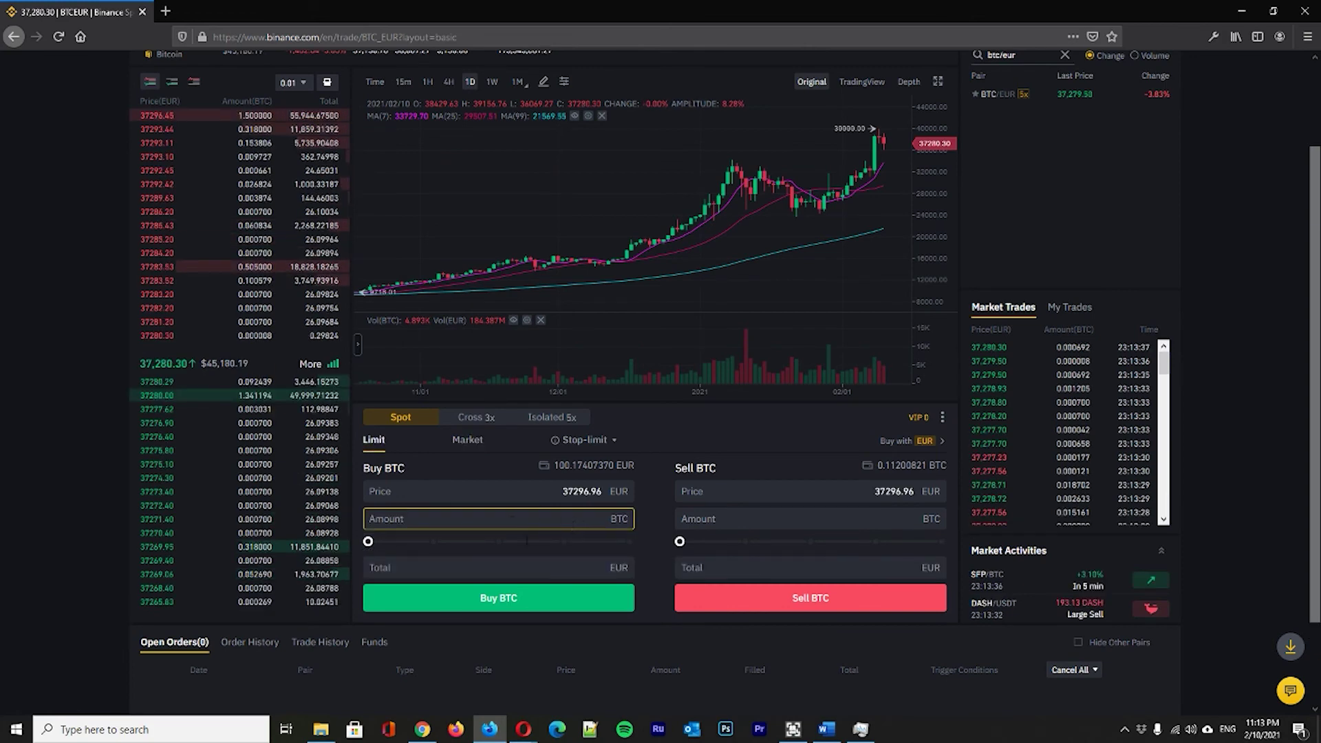
scroll(654, 551, up, 2)
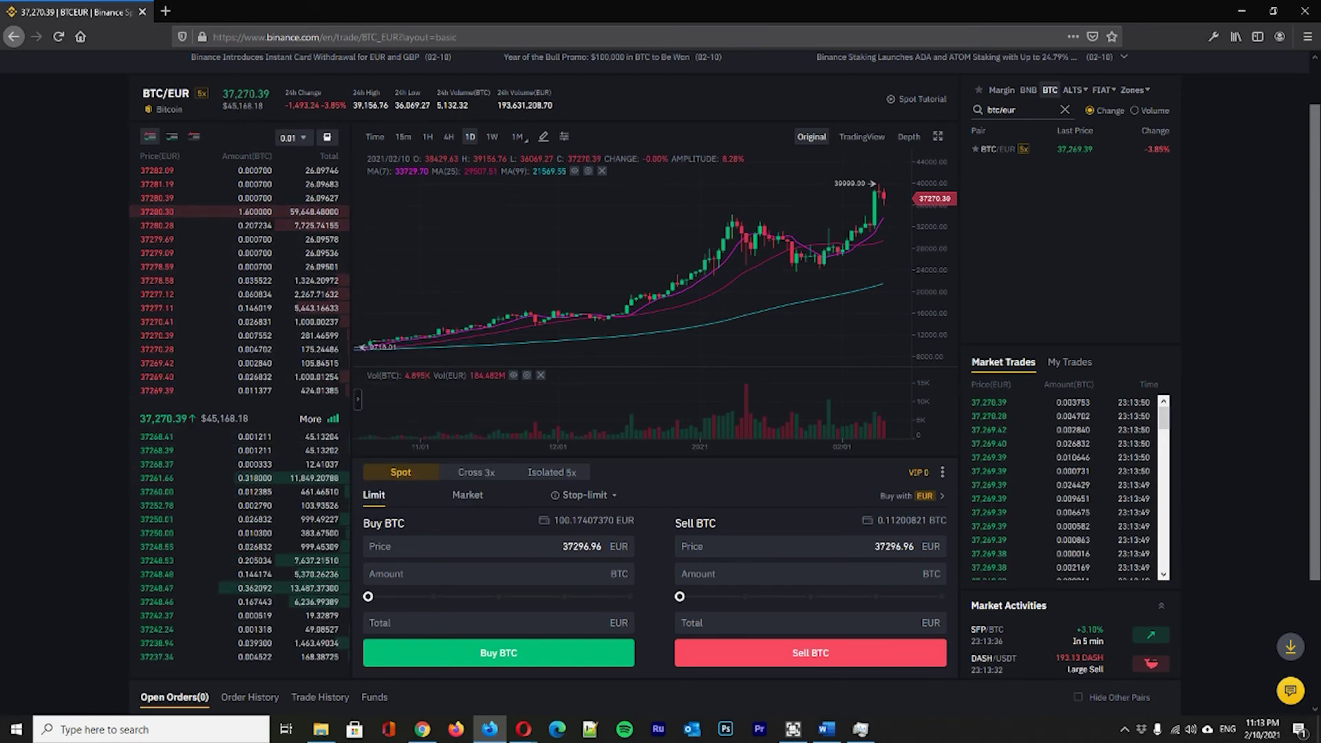
click(590, 571)
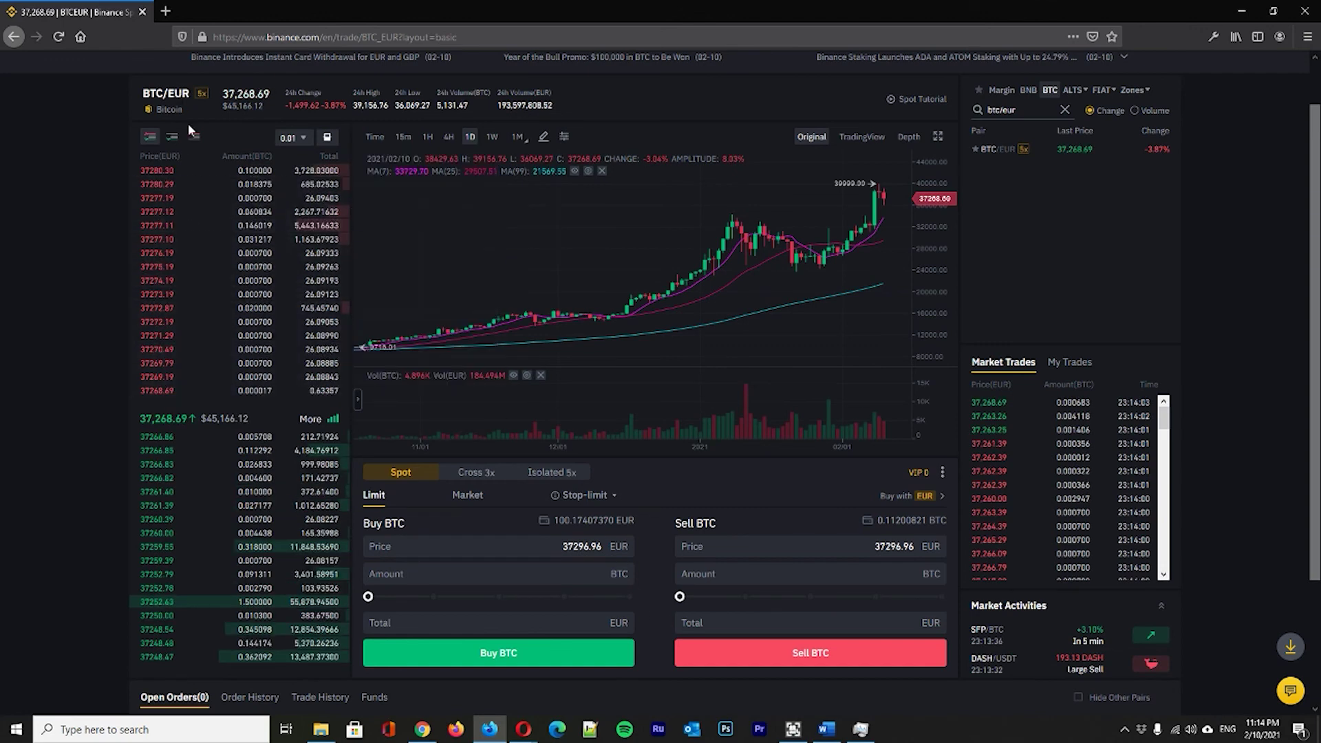
drag(222, 94, 254, 94)
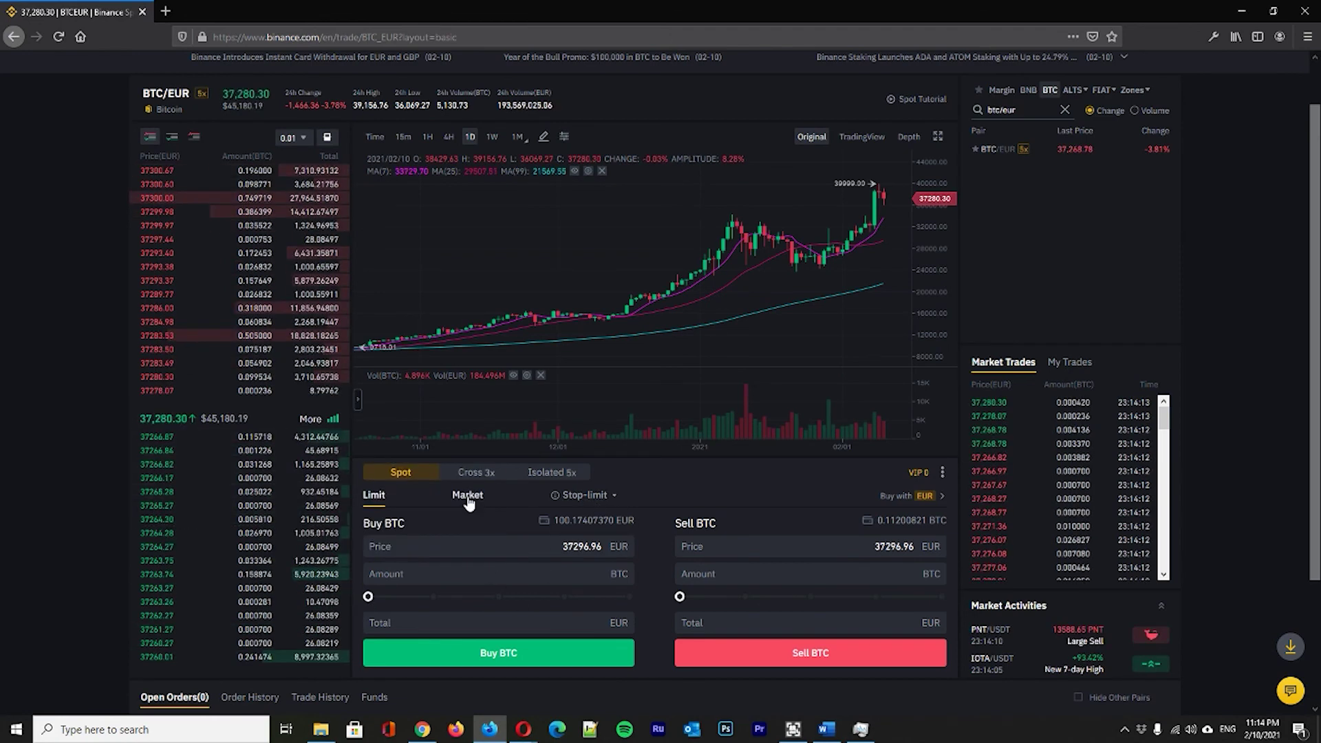
Market-buy BTC with 100% of the EUR balance, a total of about 100.14 EUR
click(467, 497)
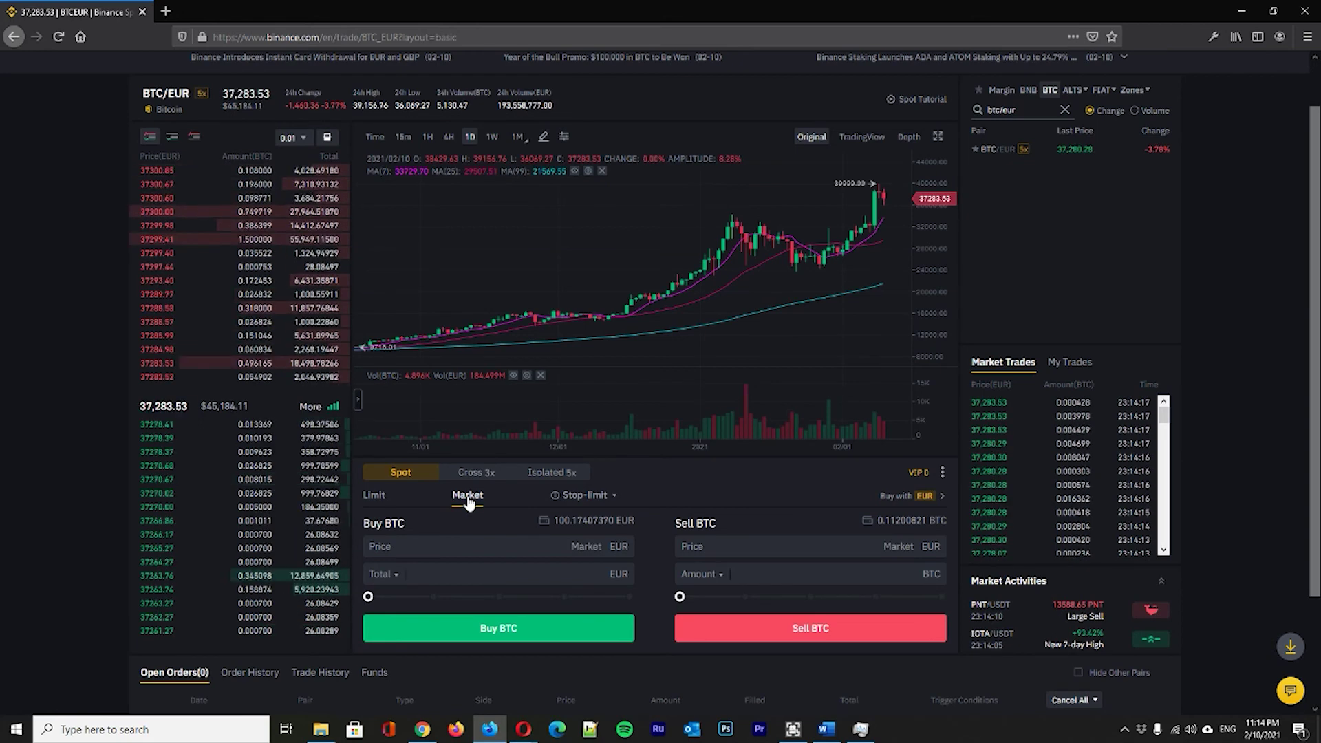
click(374, 496)
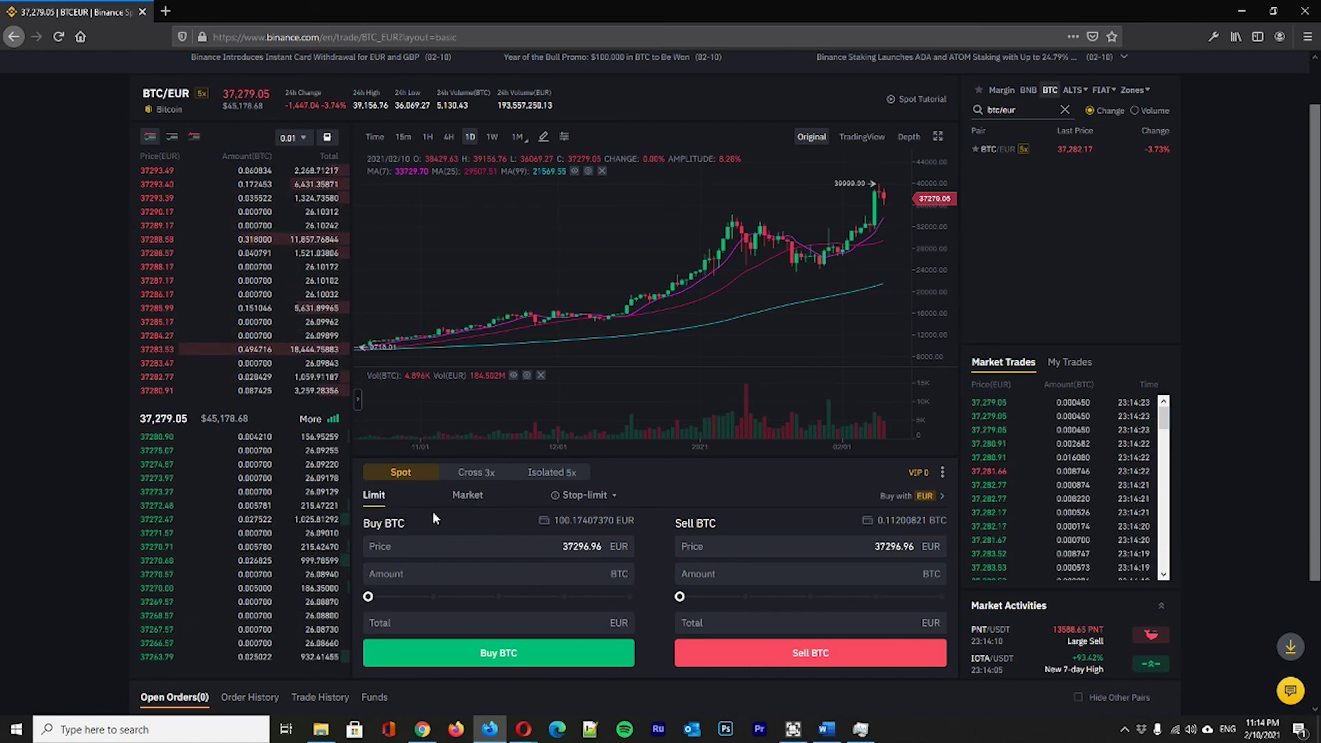
click(466, 498)
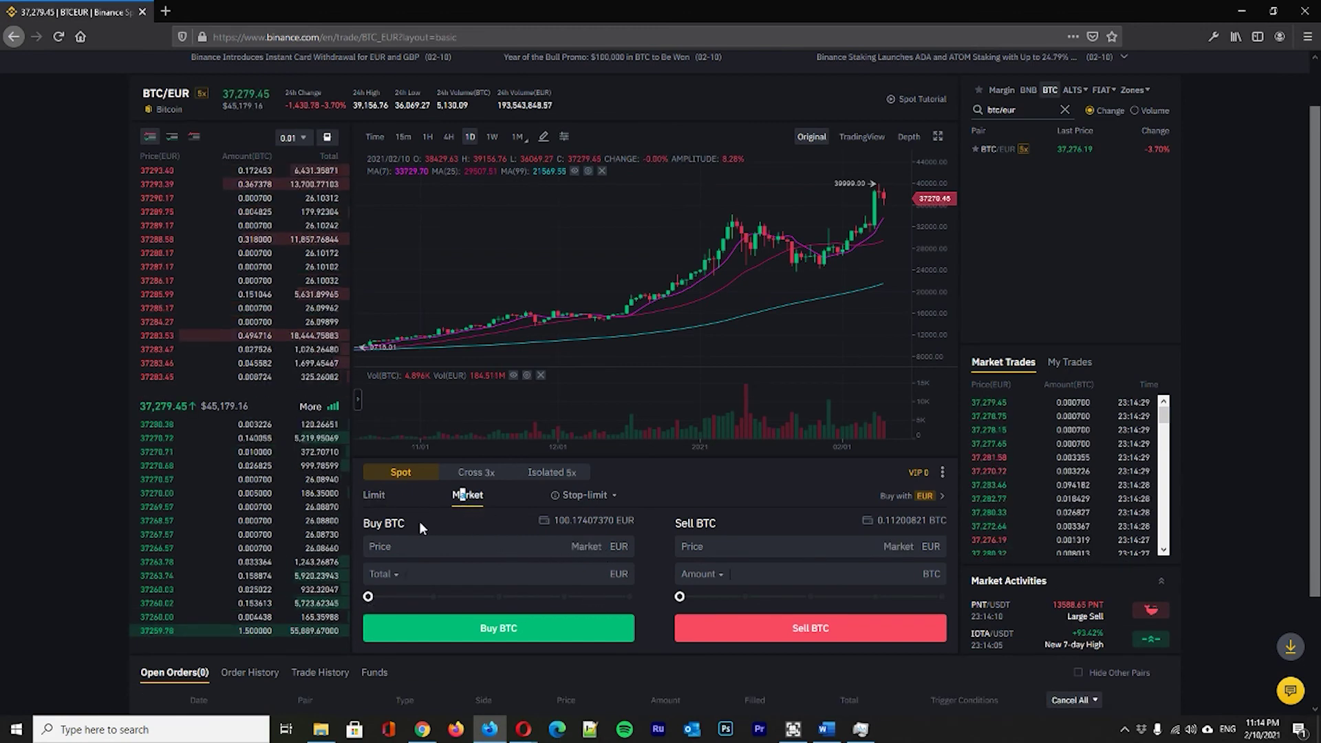
drag(368, 598, 643, 600)
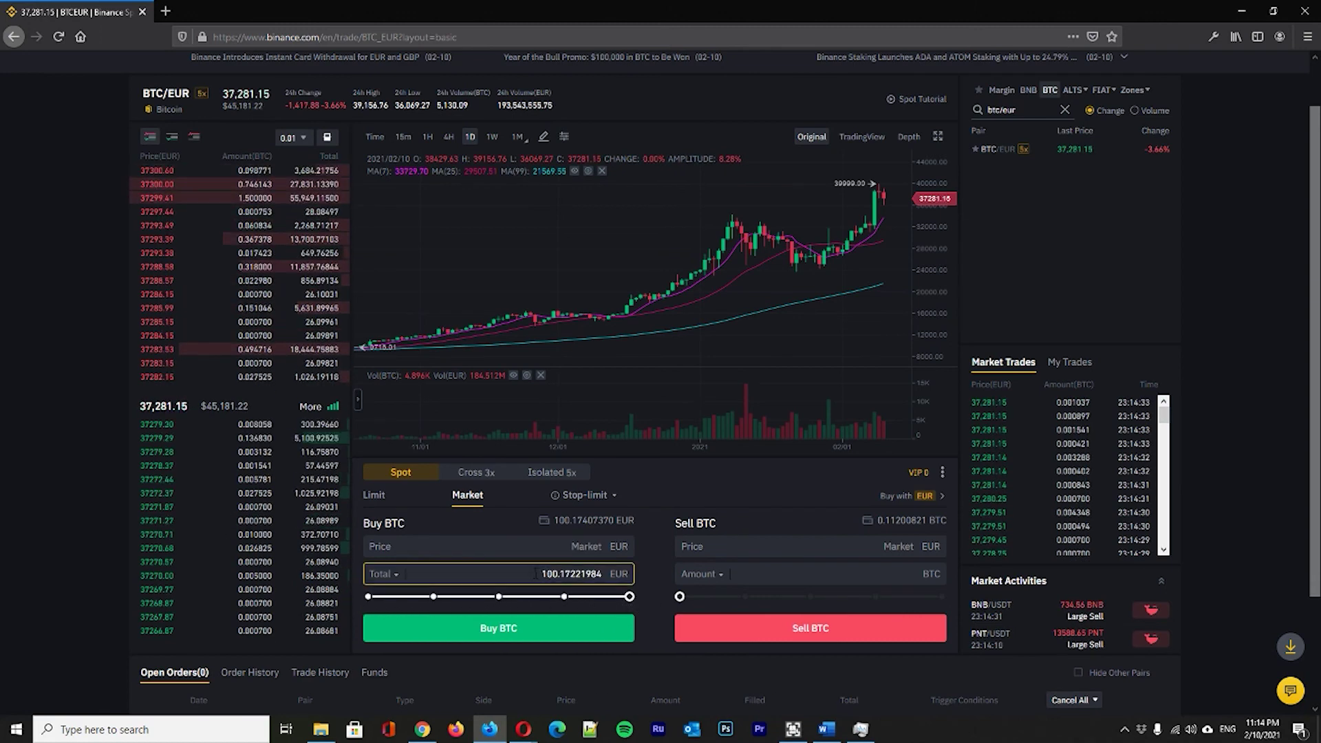
drag(543, 574, 599, 577)
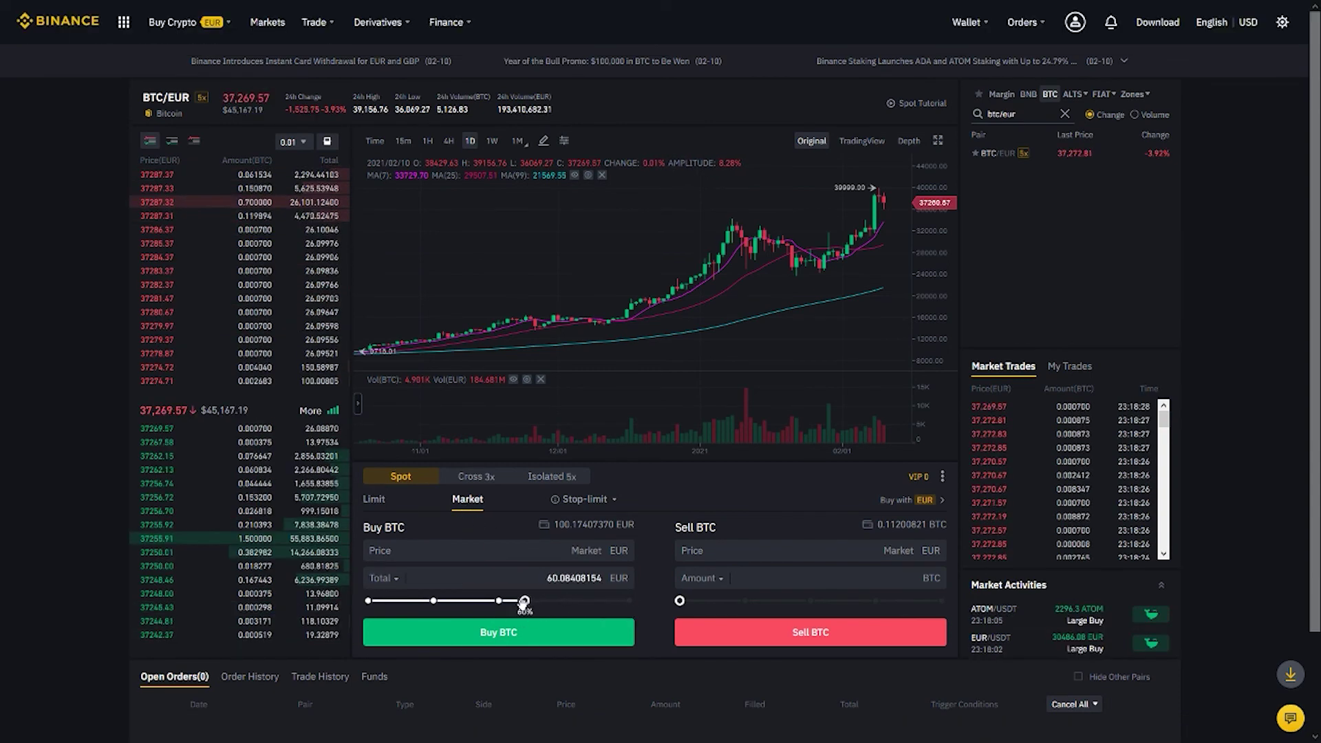
drag(524, 600, 630, 601)
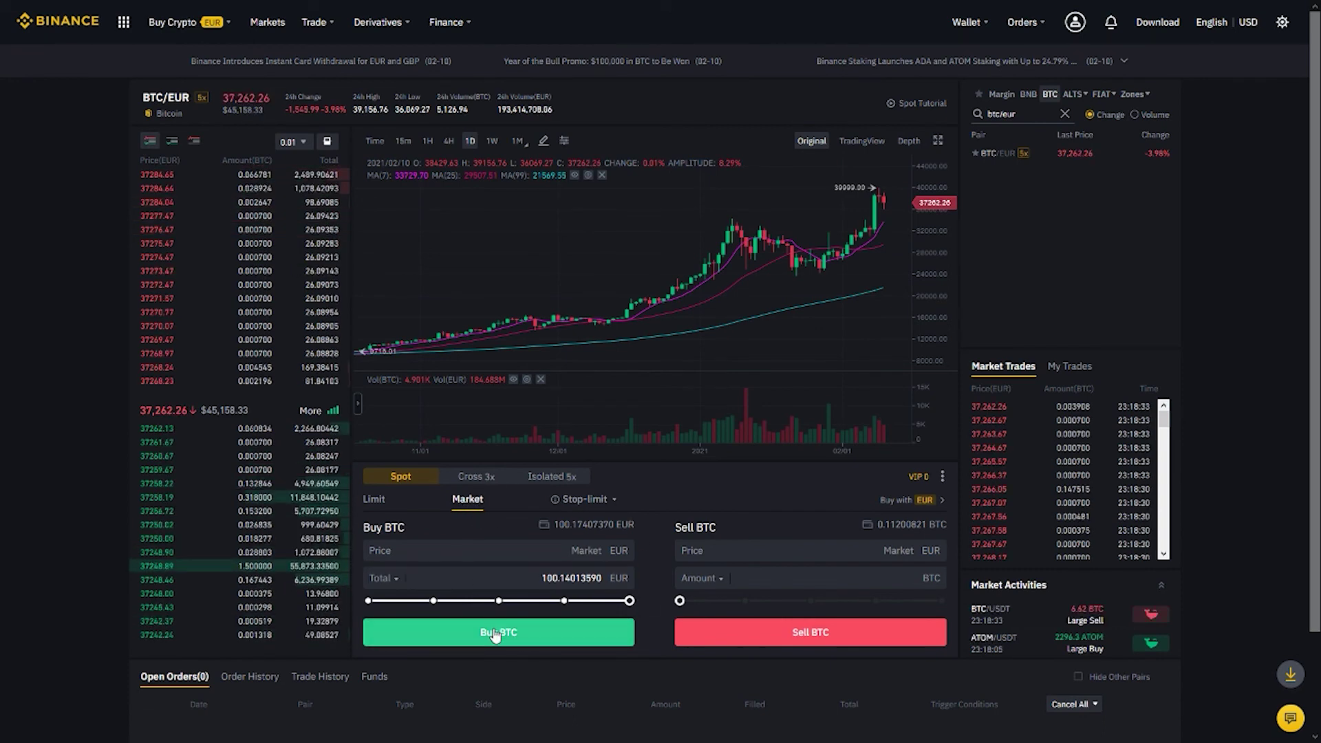
click(495, 632)
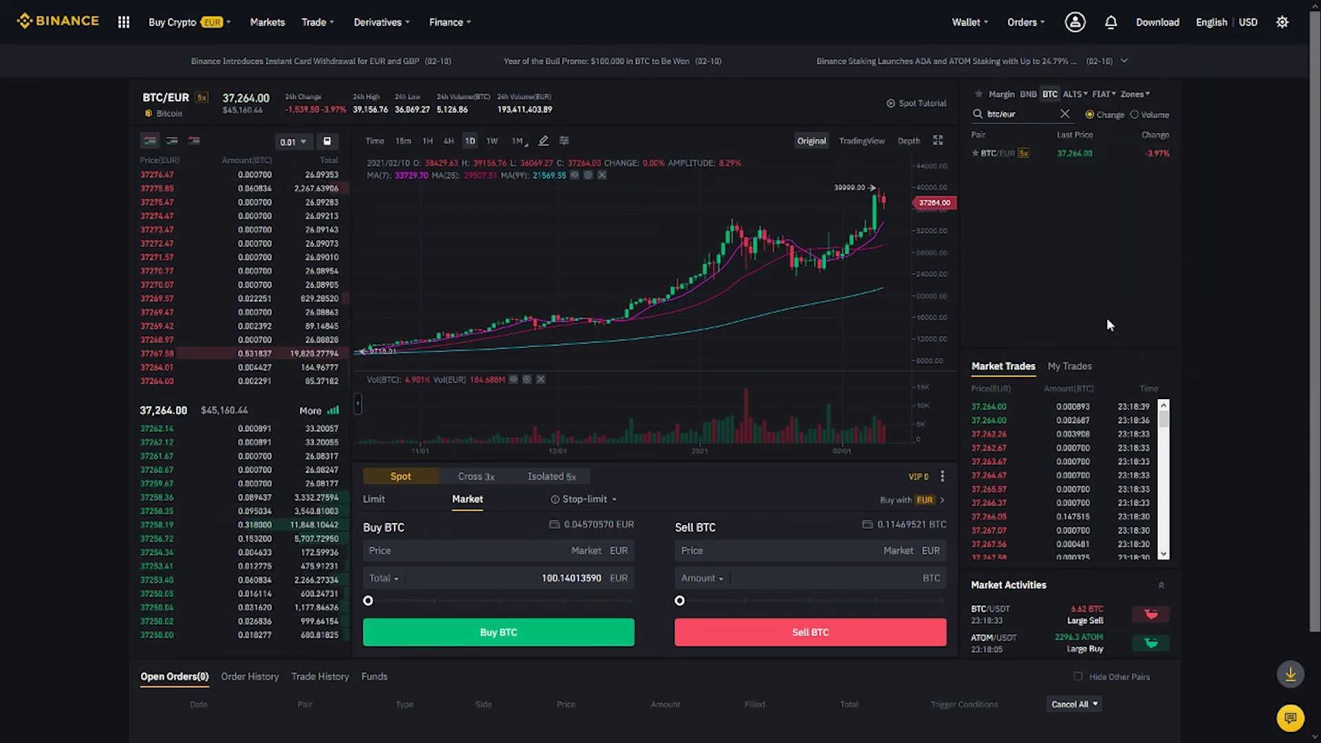
mouse_move(967, 26)
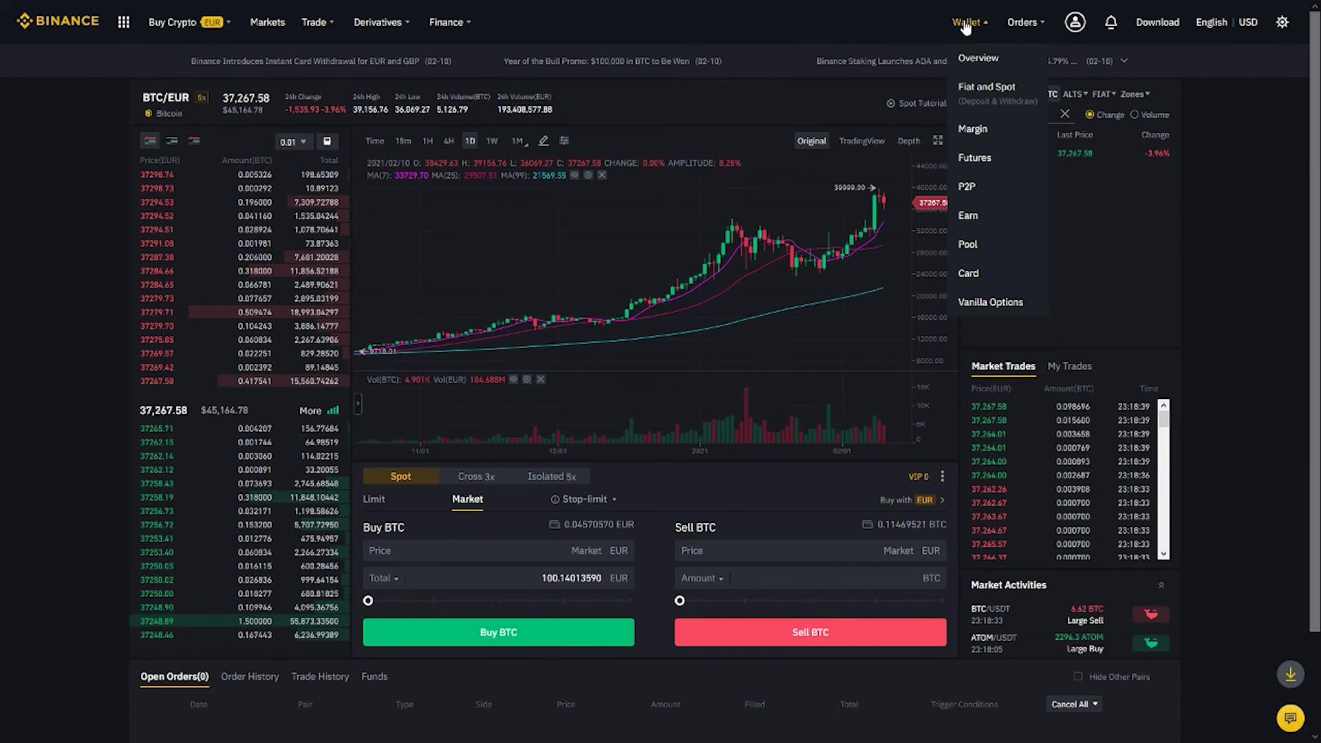
Check the BTC row in the Fiat and Spot wallet, now showing 0.11469521 BTC
click(971, 103)
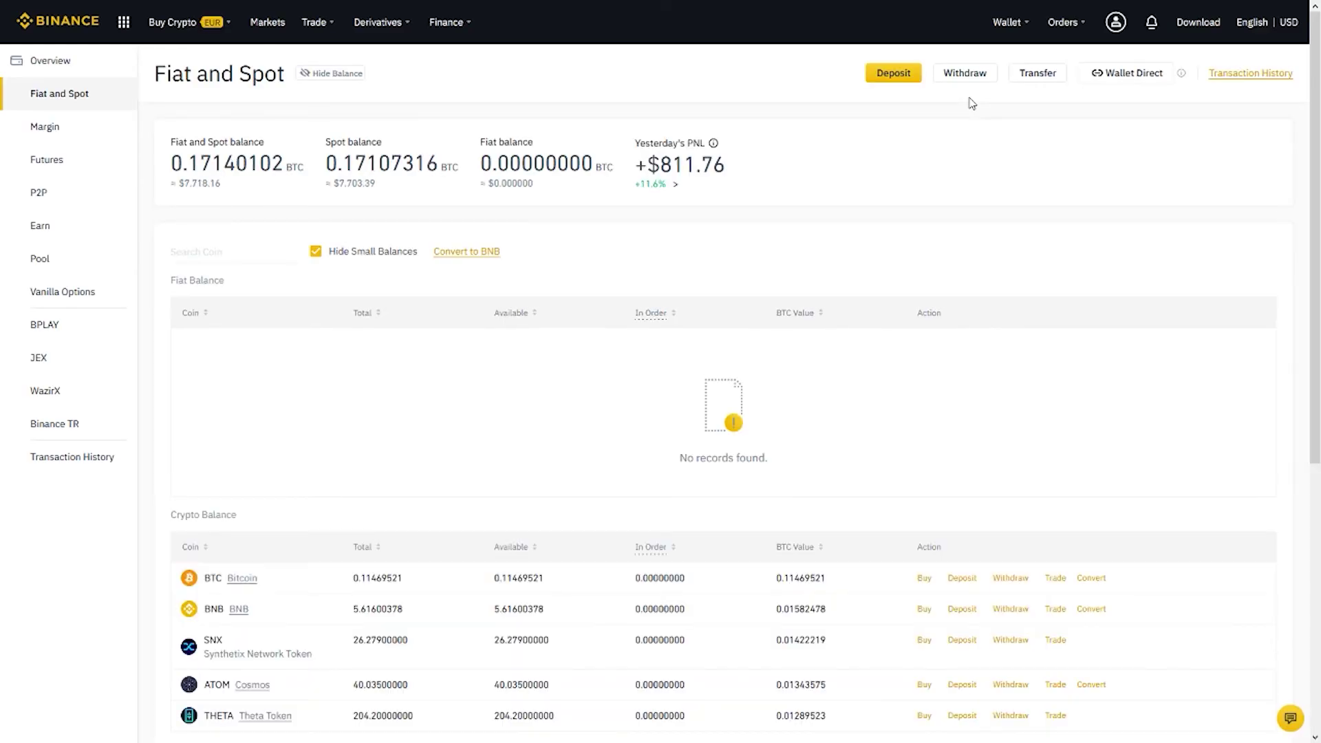
scroll(487, 405, down, 3)
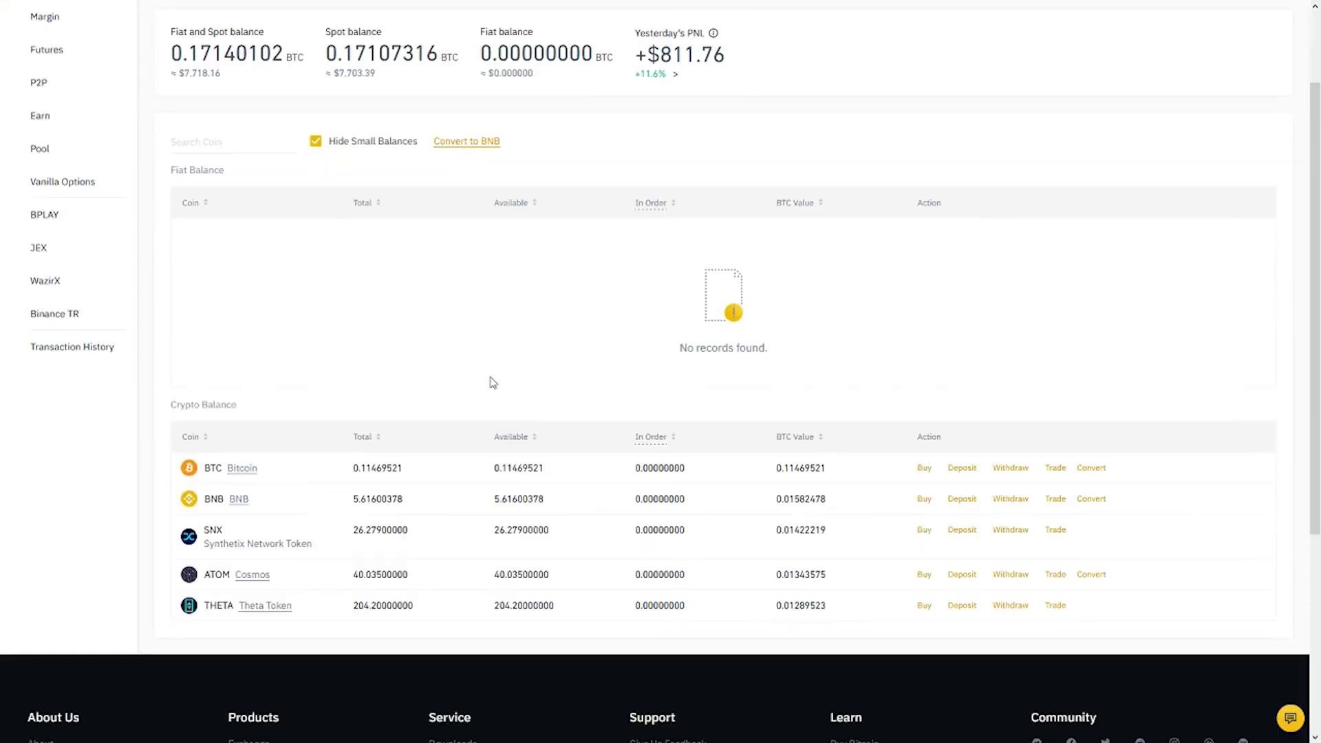
scroll(493, 381, up, 3)
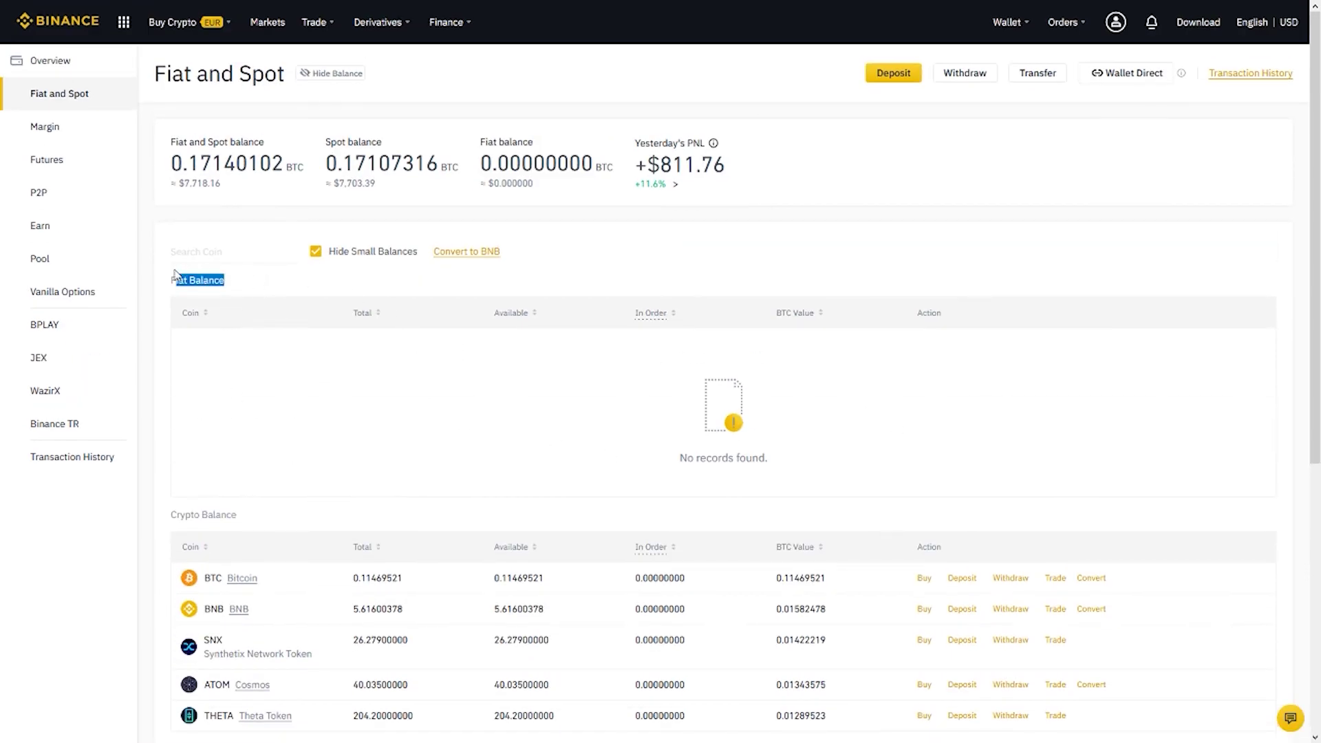
click(272, 415)
scroll(411, 611, down, 3)
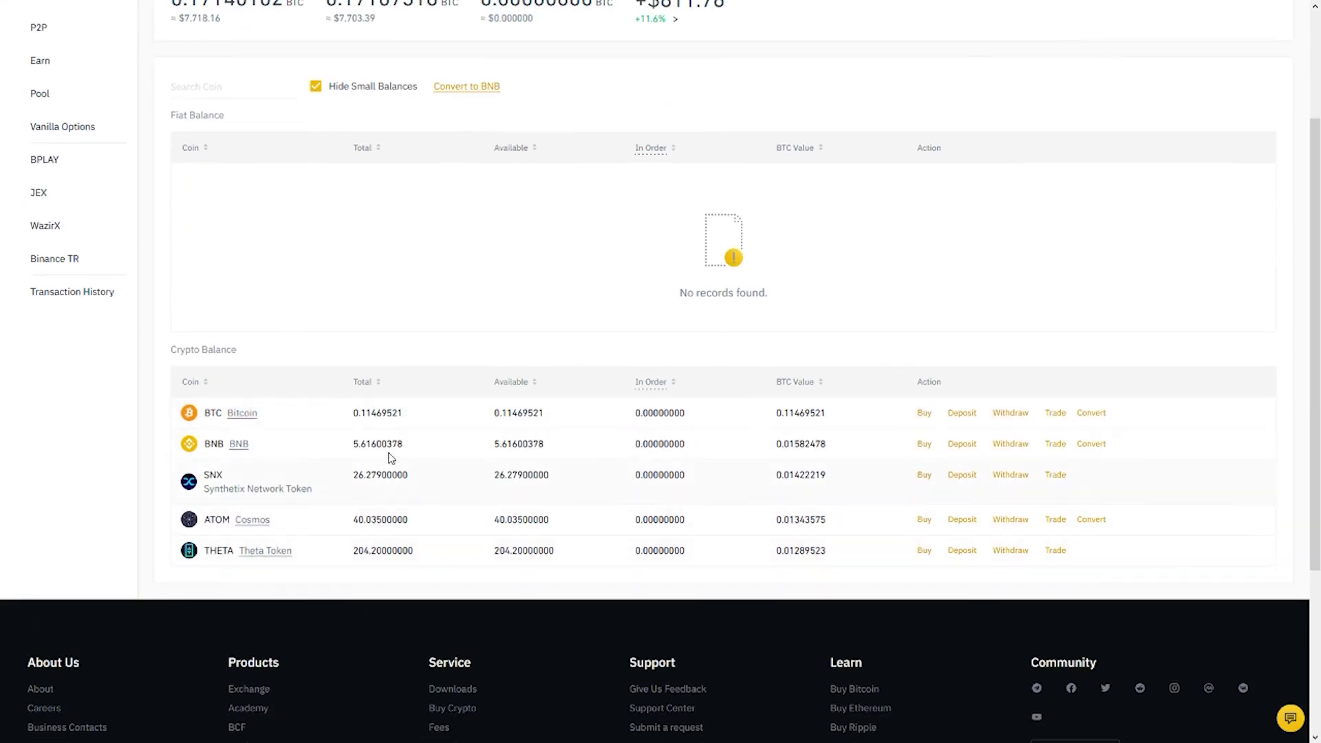
drag(269, 422, 200, 422)
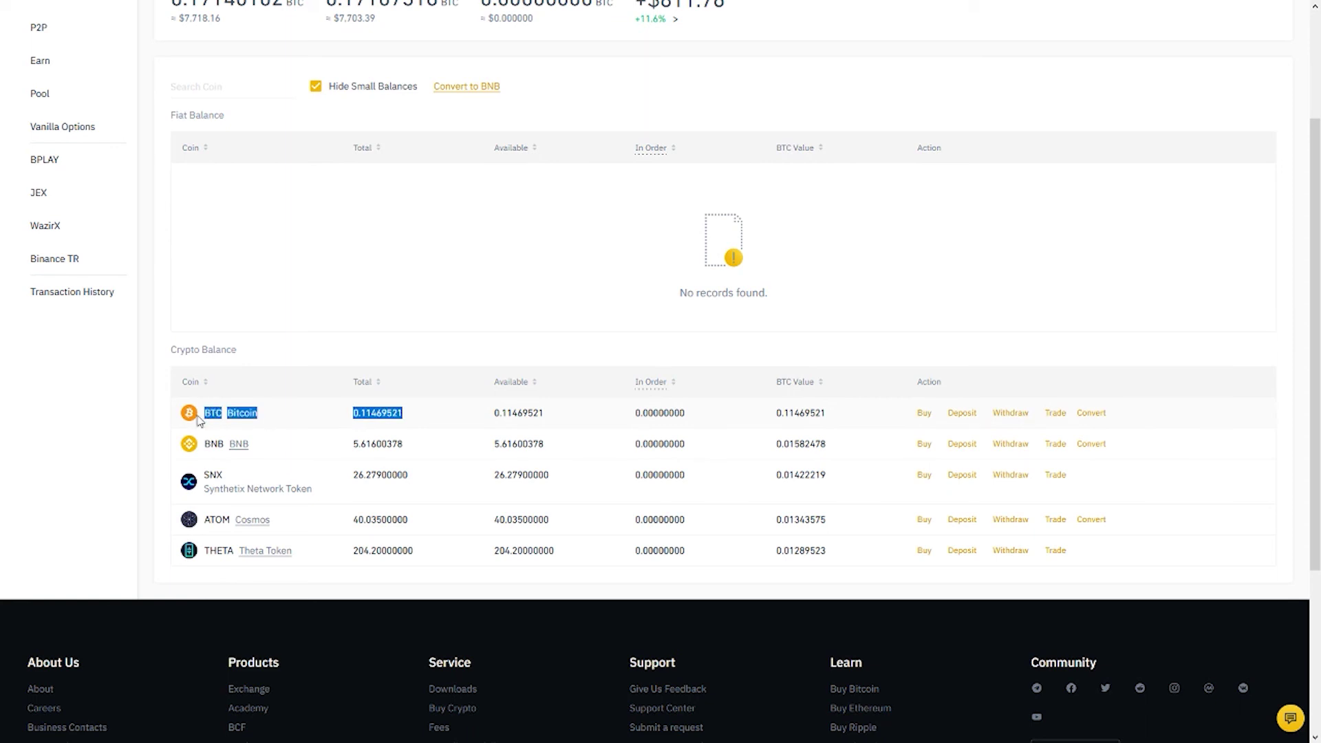
click(307, 426)
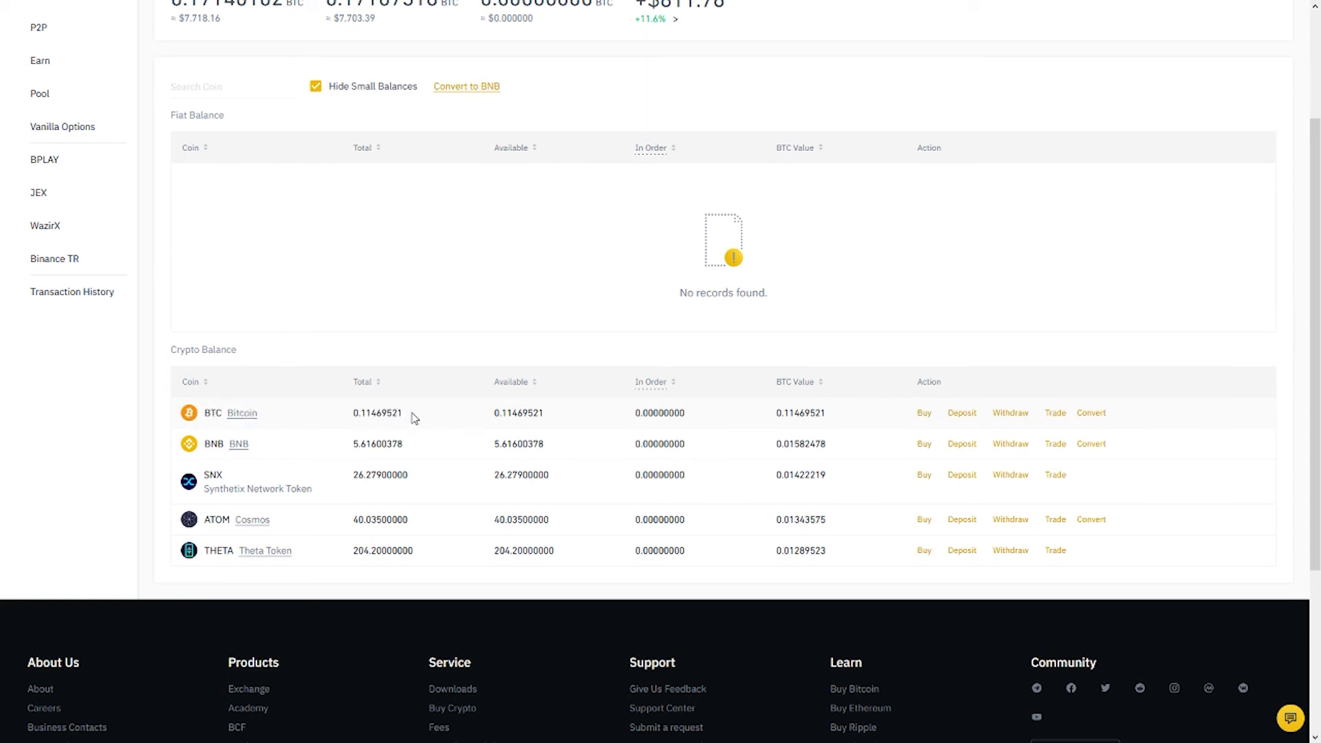
drag(412, 414, 222, 412)
click(330, 426)
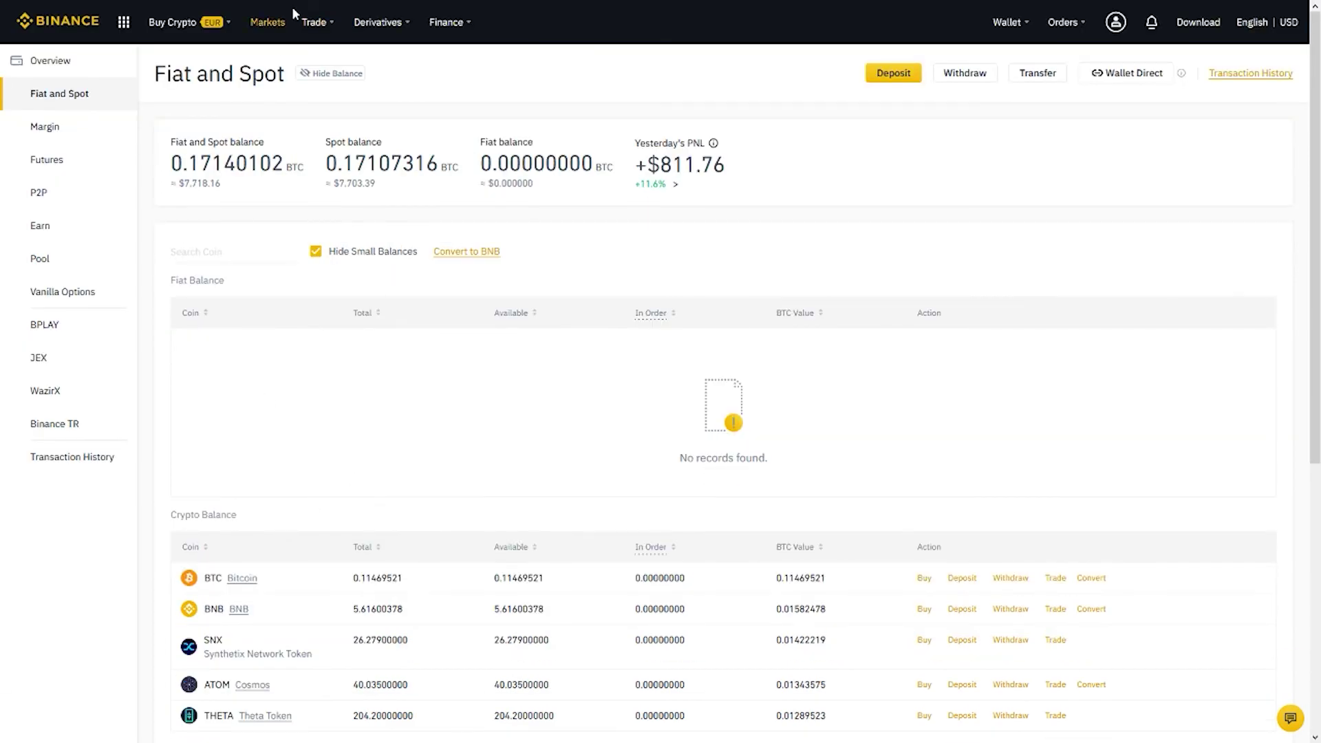
Open the Classic trading view and switch it to the BTC/EUR pair
mouse_move(314, 23)
click(341, 94)
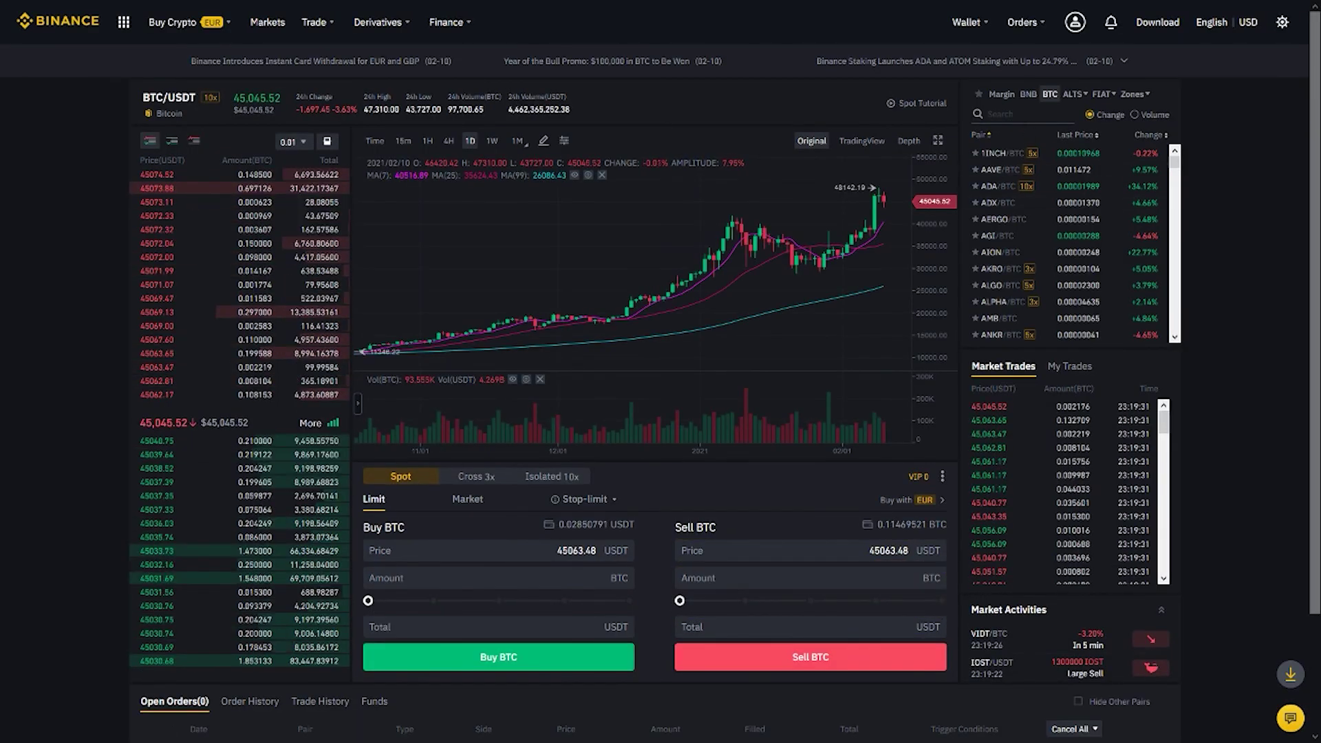
click(1024, 114)
text(btc)
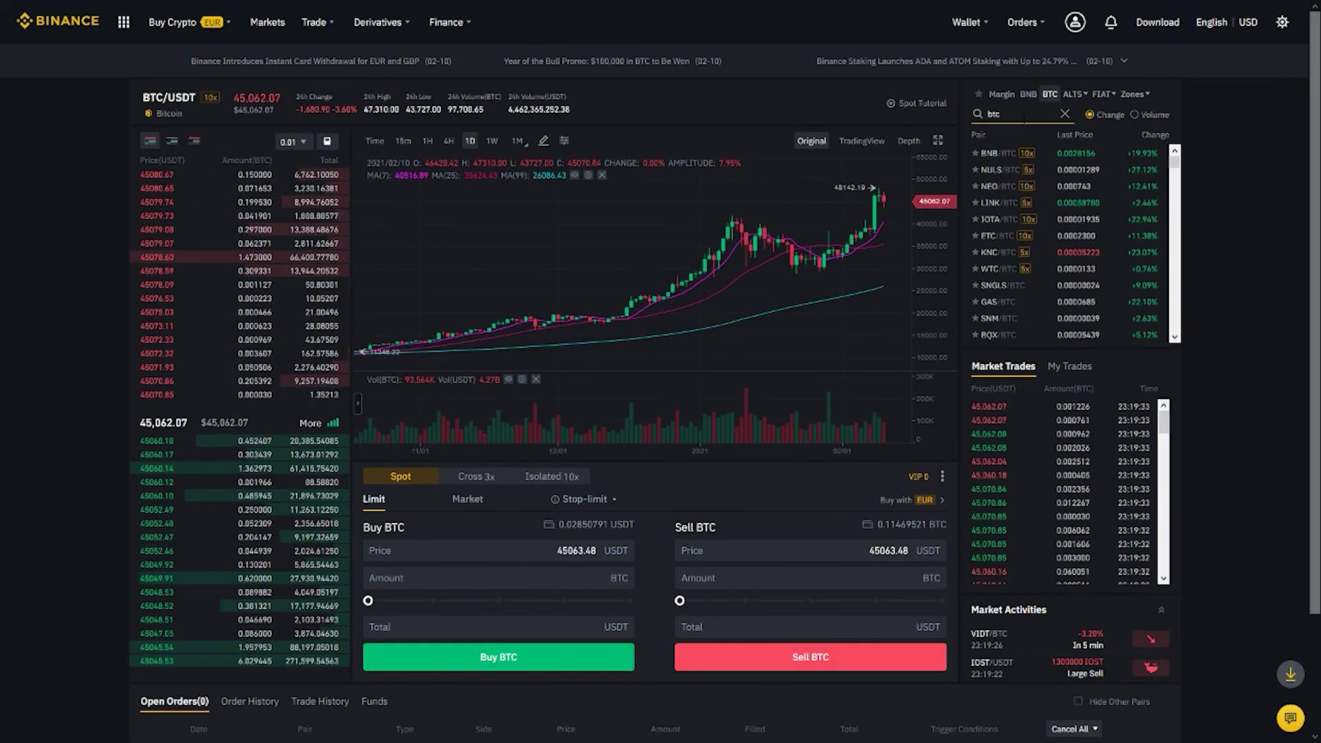
text(/eur)
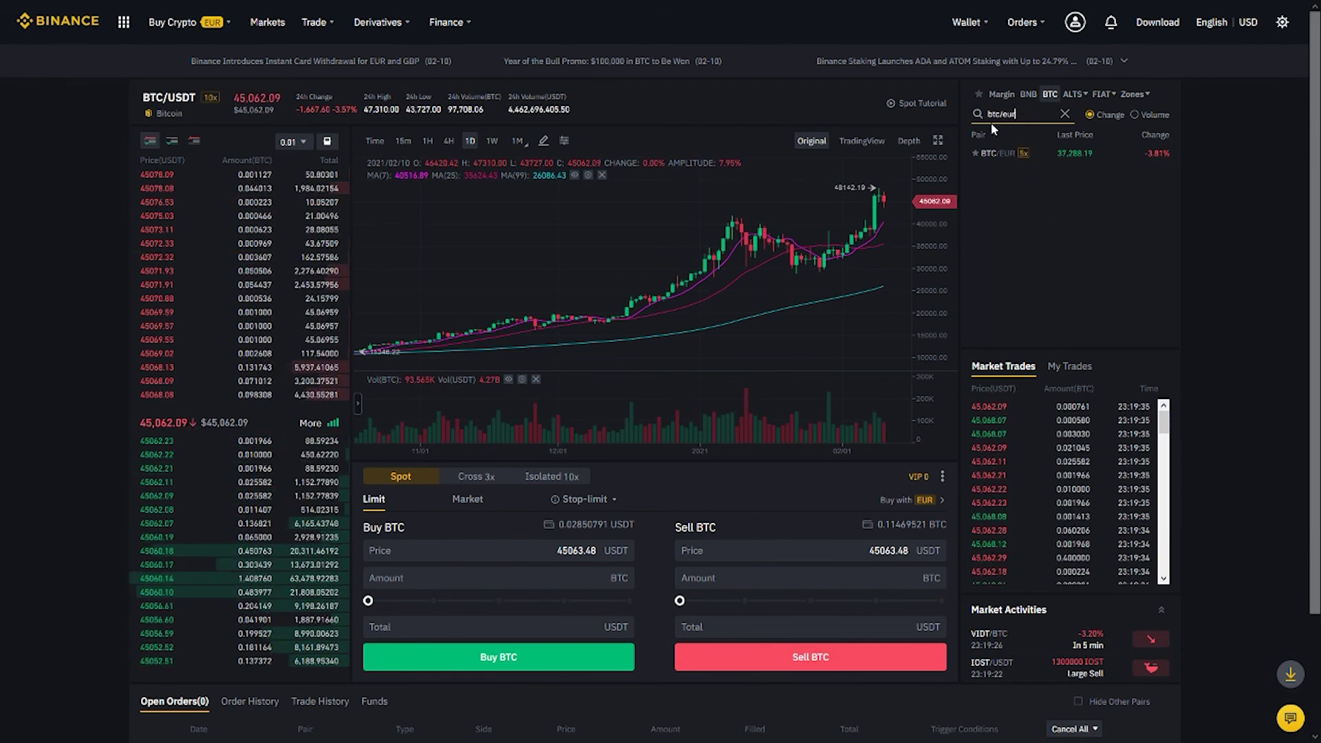
click(989, 153)
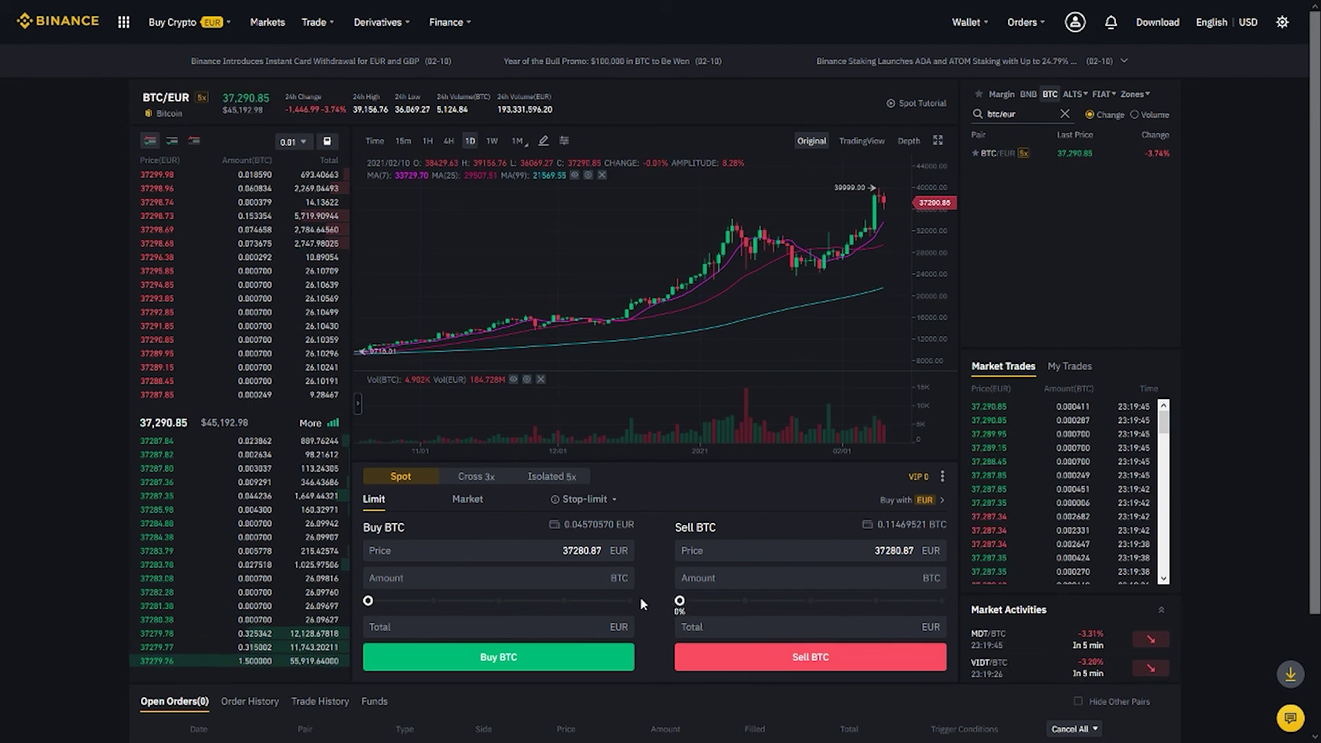
Place a market sell of 0.002682 BTC for EUR
click(466, 502)
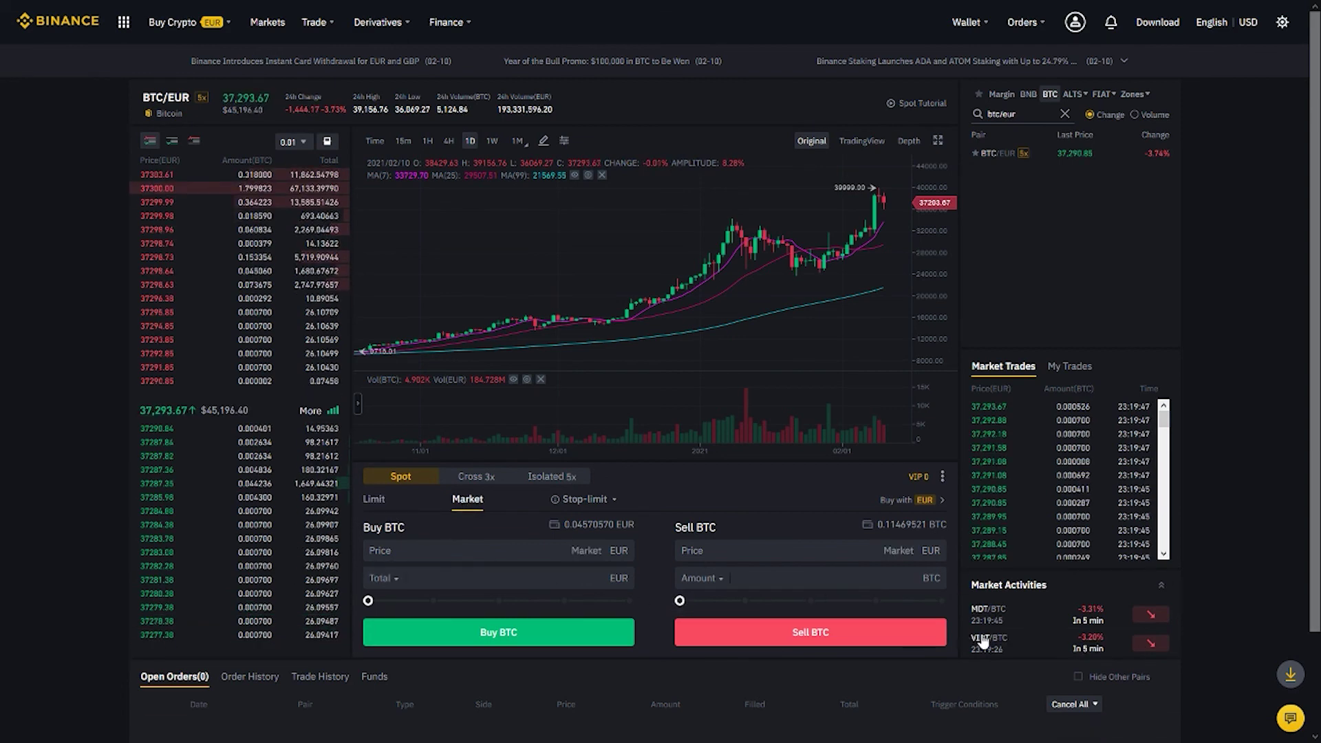
click(905, 579)
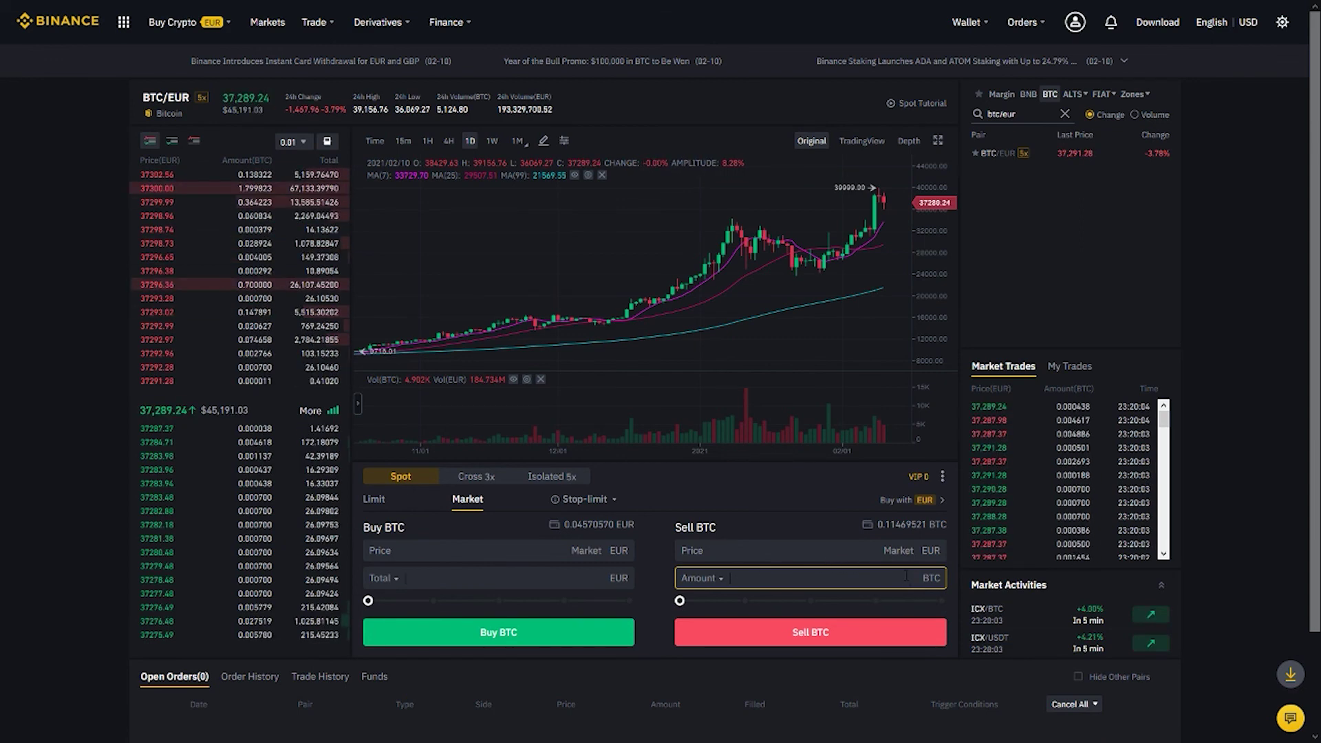
text(0.002682)
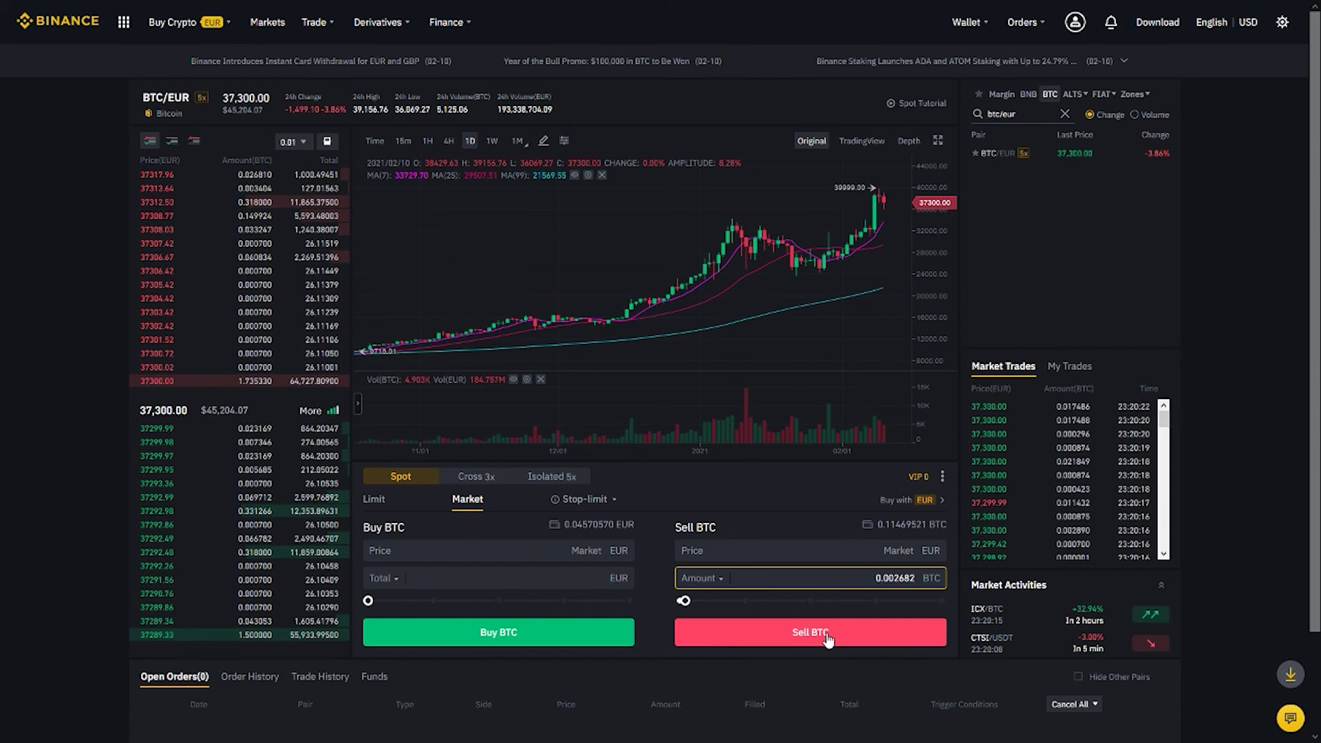
mouse_move(1000, 29)
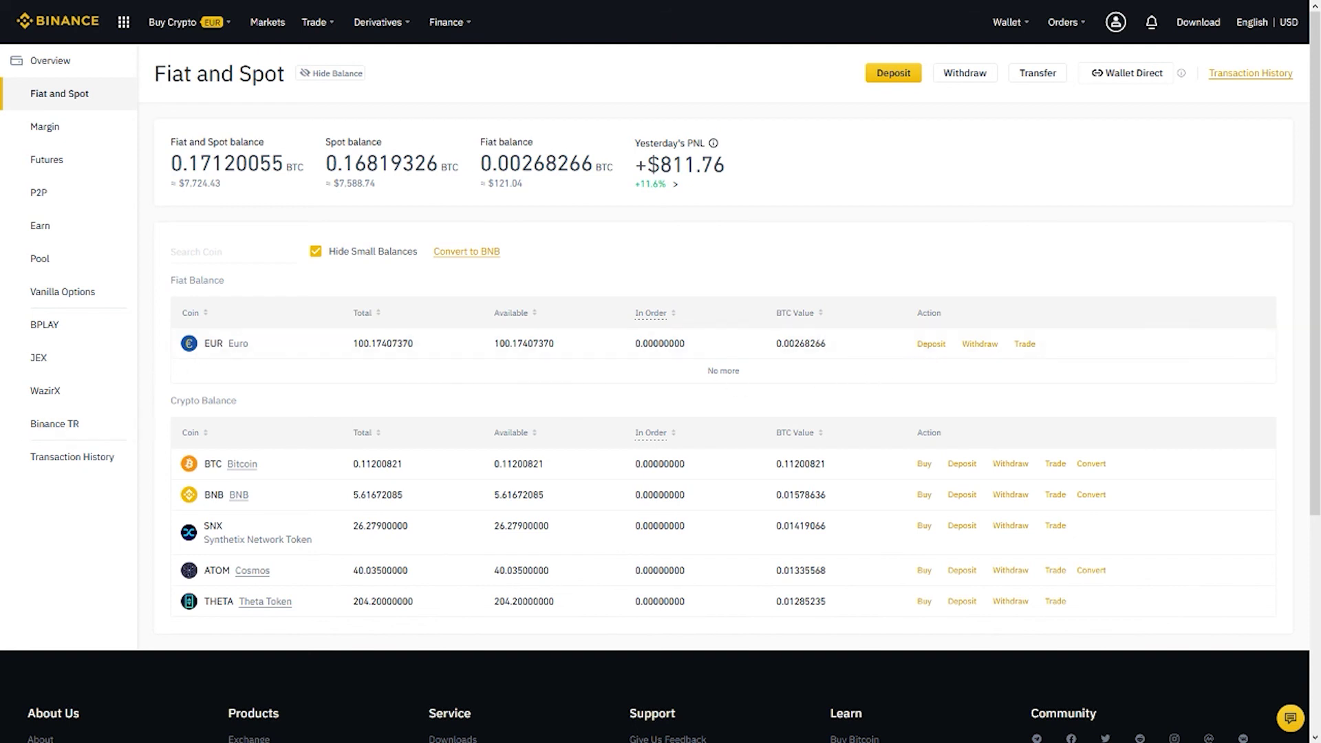
Start an EUR withdrawal by Bank Transfer (SEPA) from the Fiat and Spot wallet
mouse_move(1005, 24)
click(983, 347)
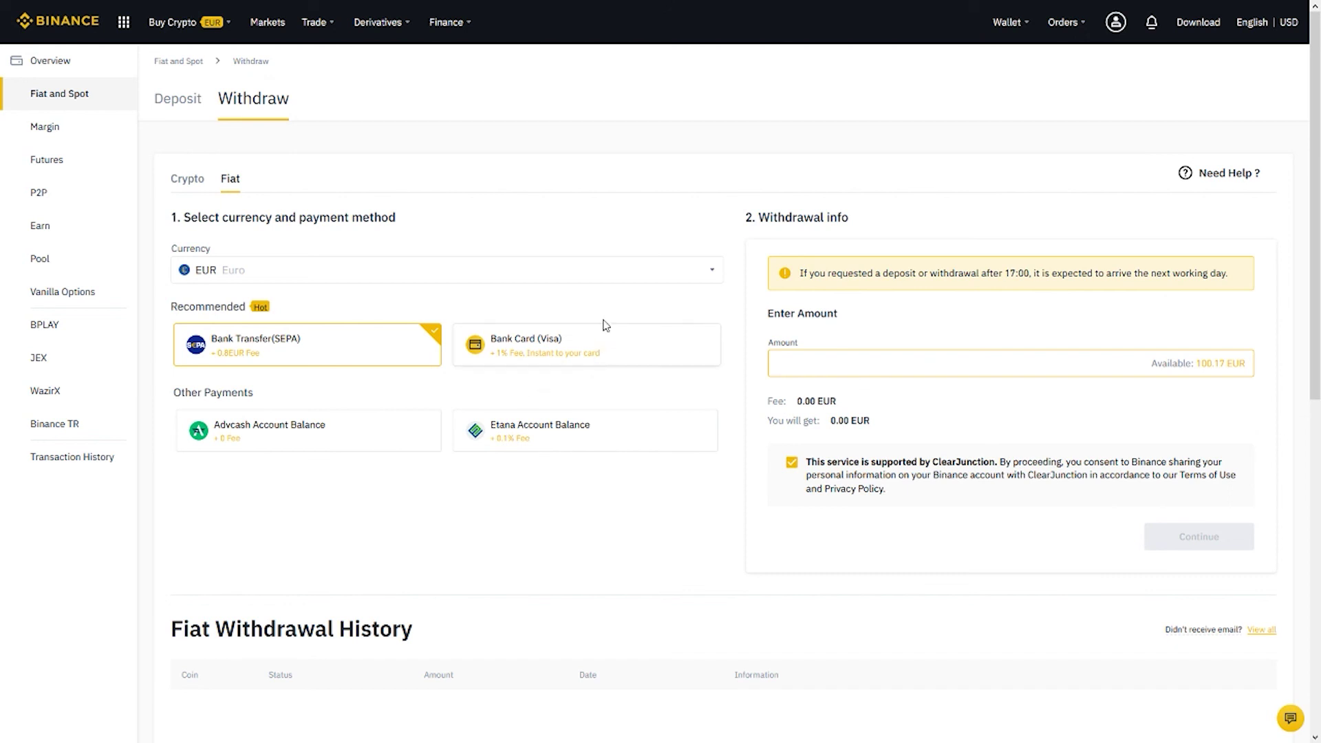
Choose SEPA bank transfer and enter 50 EUR, checking the 0.80 EUR fee and 49.20 EUR received
click(338, 349)
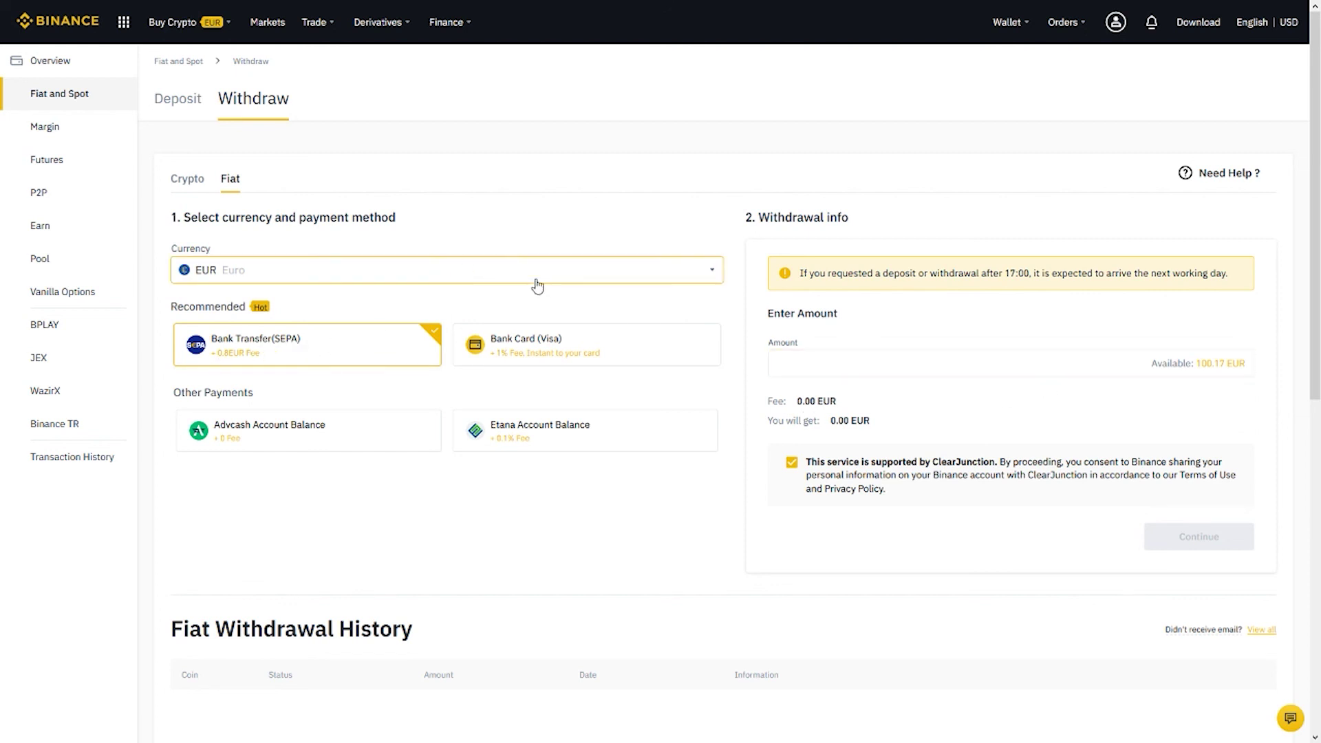
click(1039, 362)
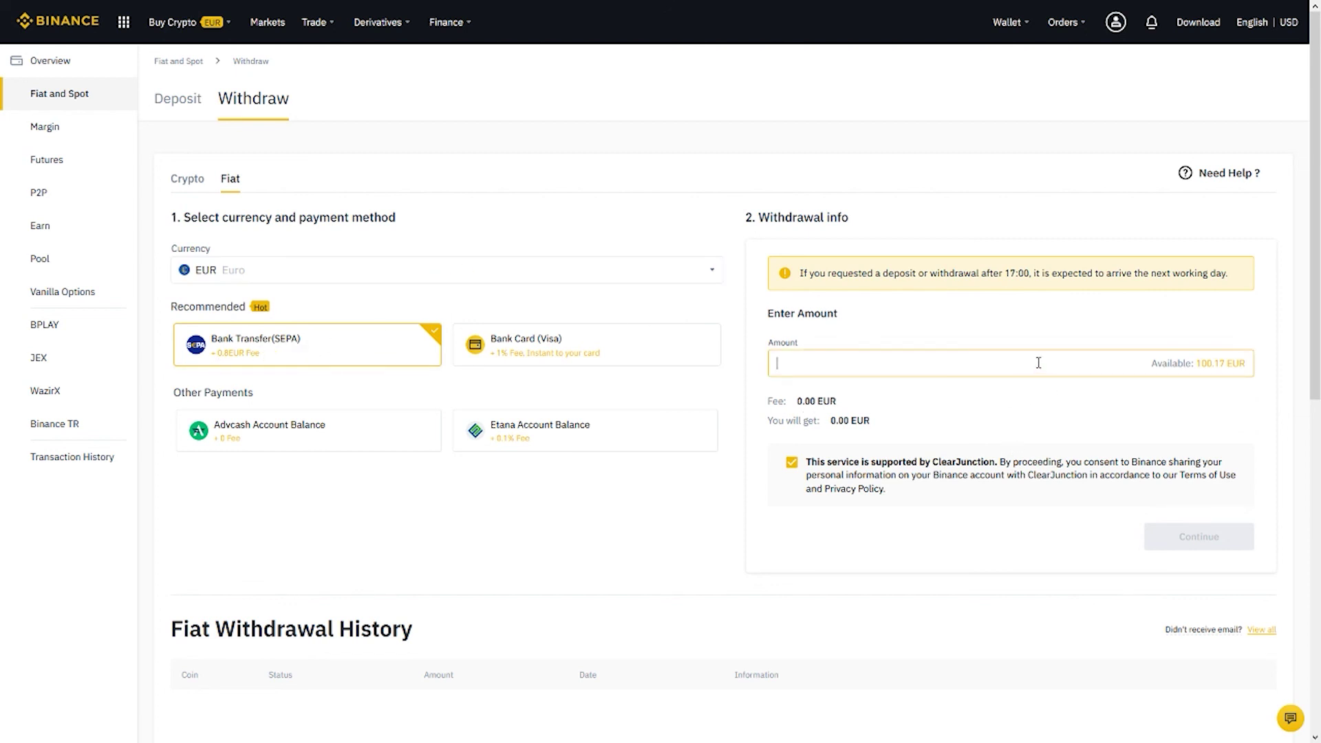
text(50)
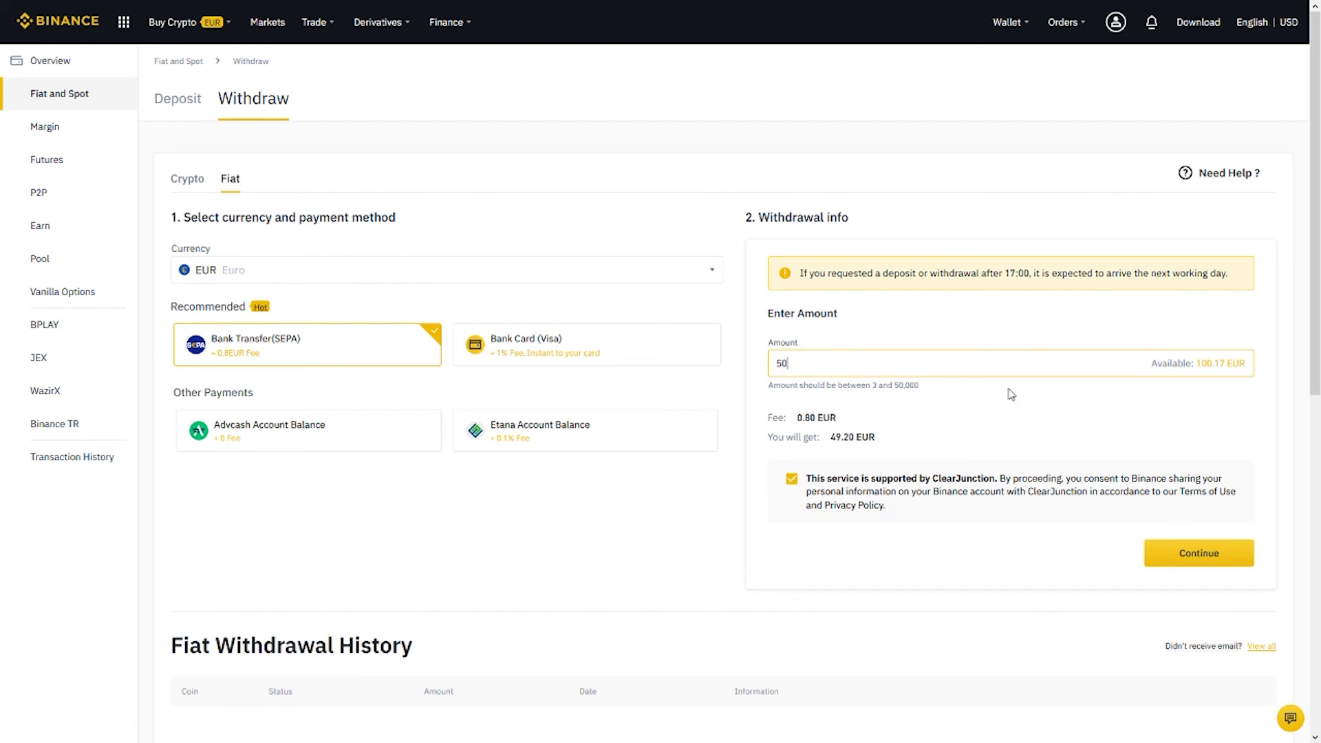
drag(844, 422, 767, 417)
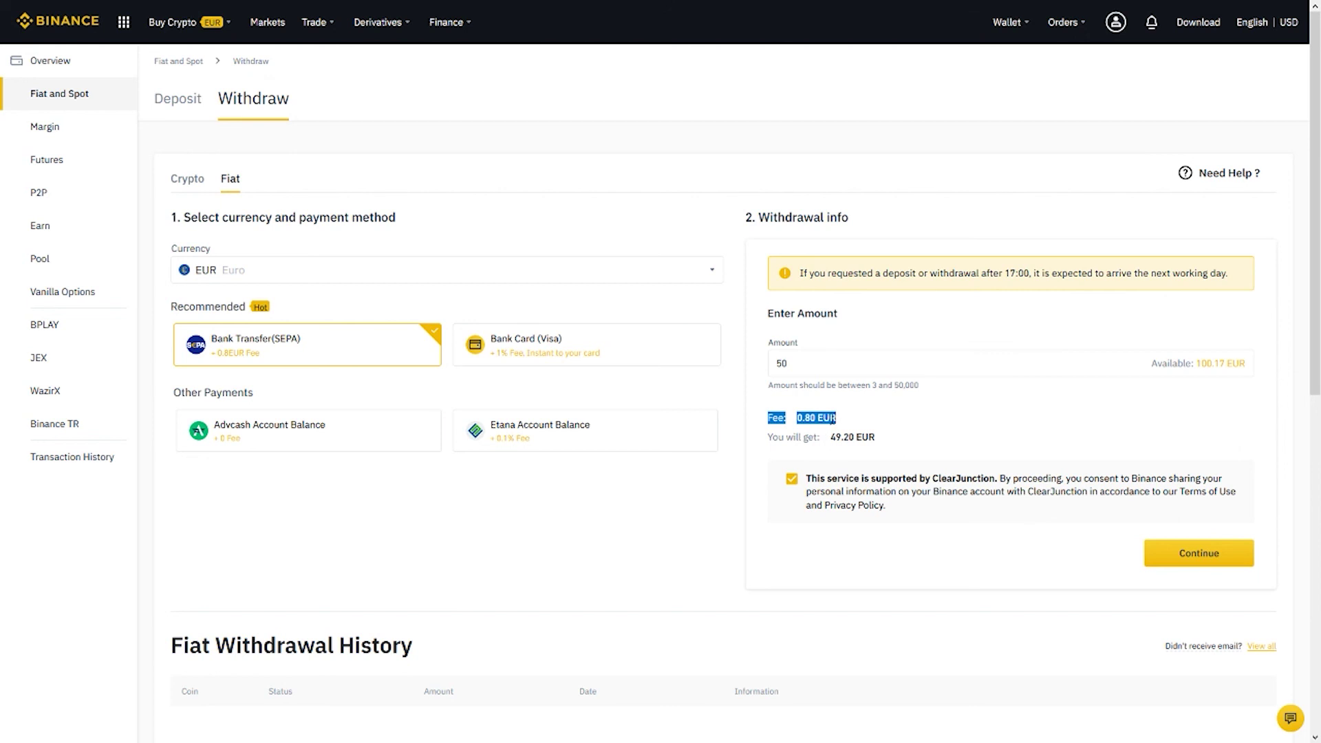
click(835, 418)
drag(830, 441, 892, 447)
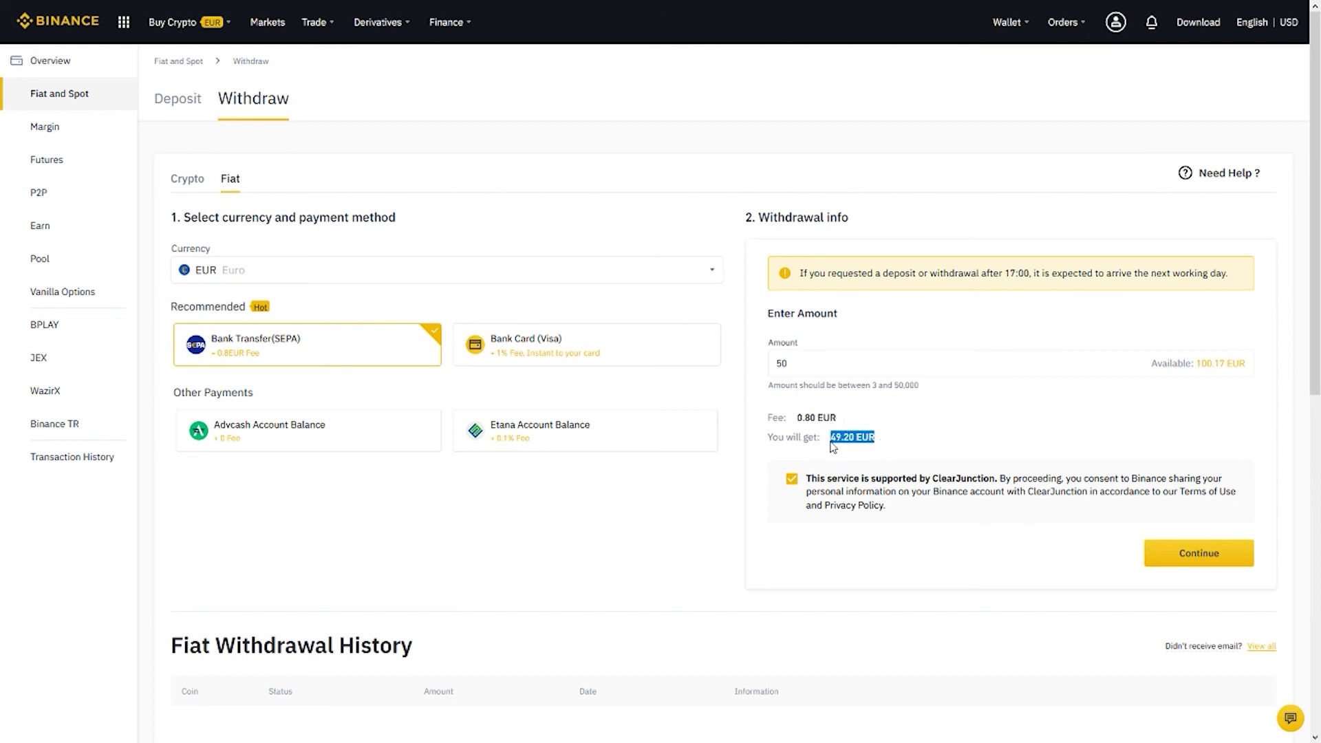
Proceed to the bank account details and begin entering the receiver's IBAN
click(1196, 559)
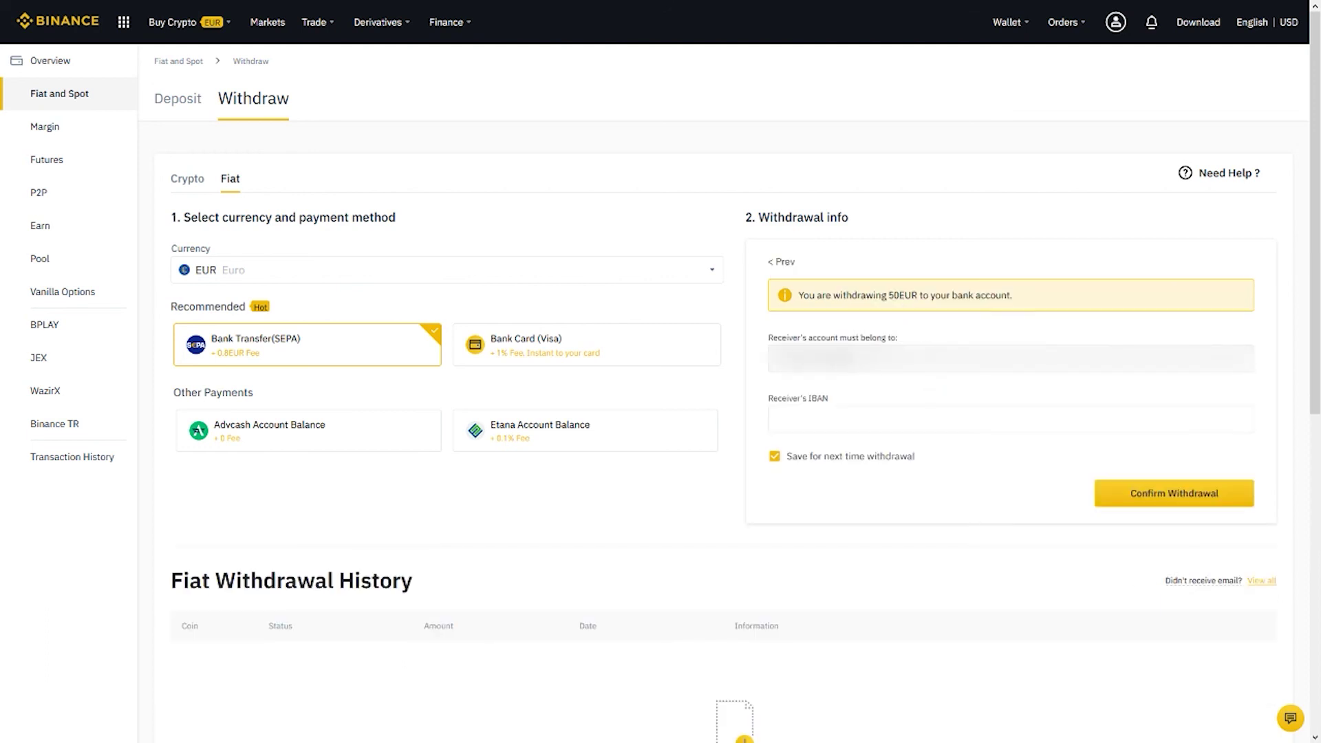
click(817, 415)
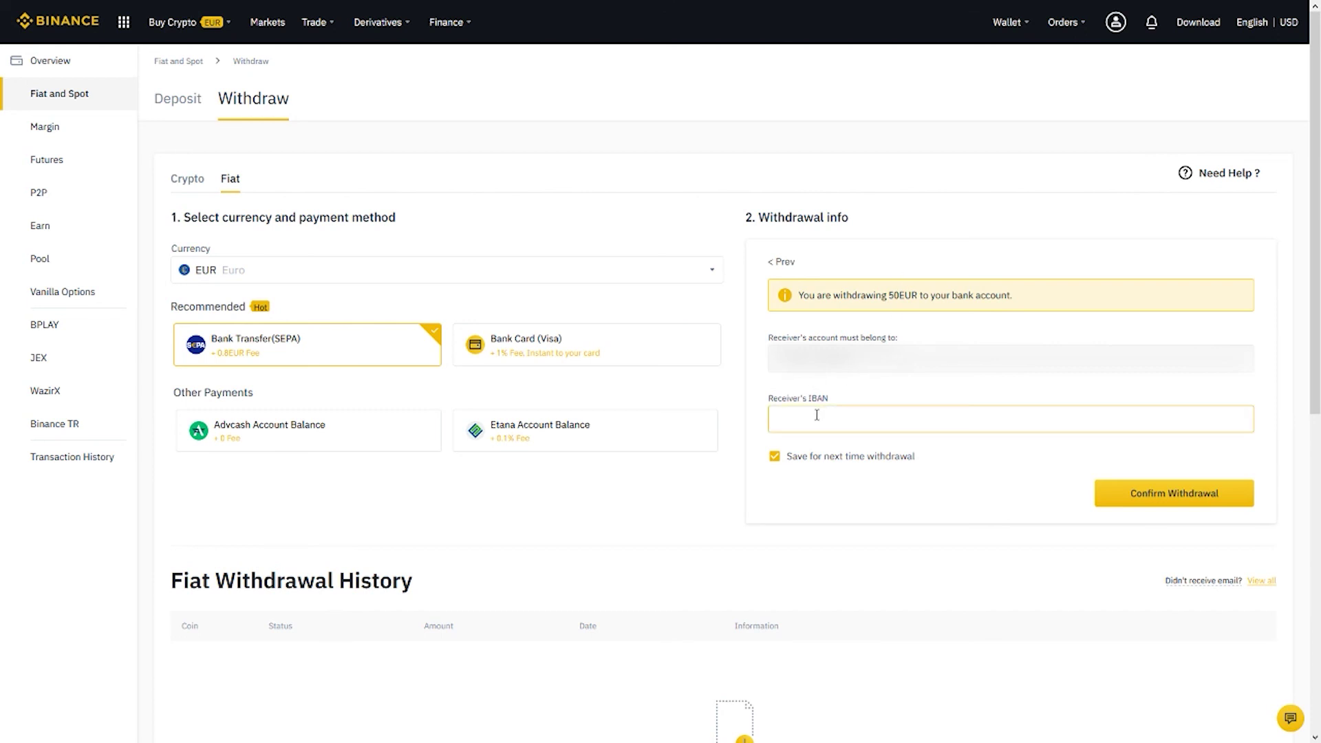
text(ROffgsdfgsdf)
key(BackSpace)
key(BackSpace)
key(BackSpace)
key(BackSpace)
key(BackSpace)
key(BackSpace)
key(BackSpace)
key(BackSpace)
key(BackSpace)
key(BackSpace)
key(BackSpace)
key(BackSpace)
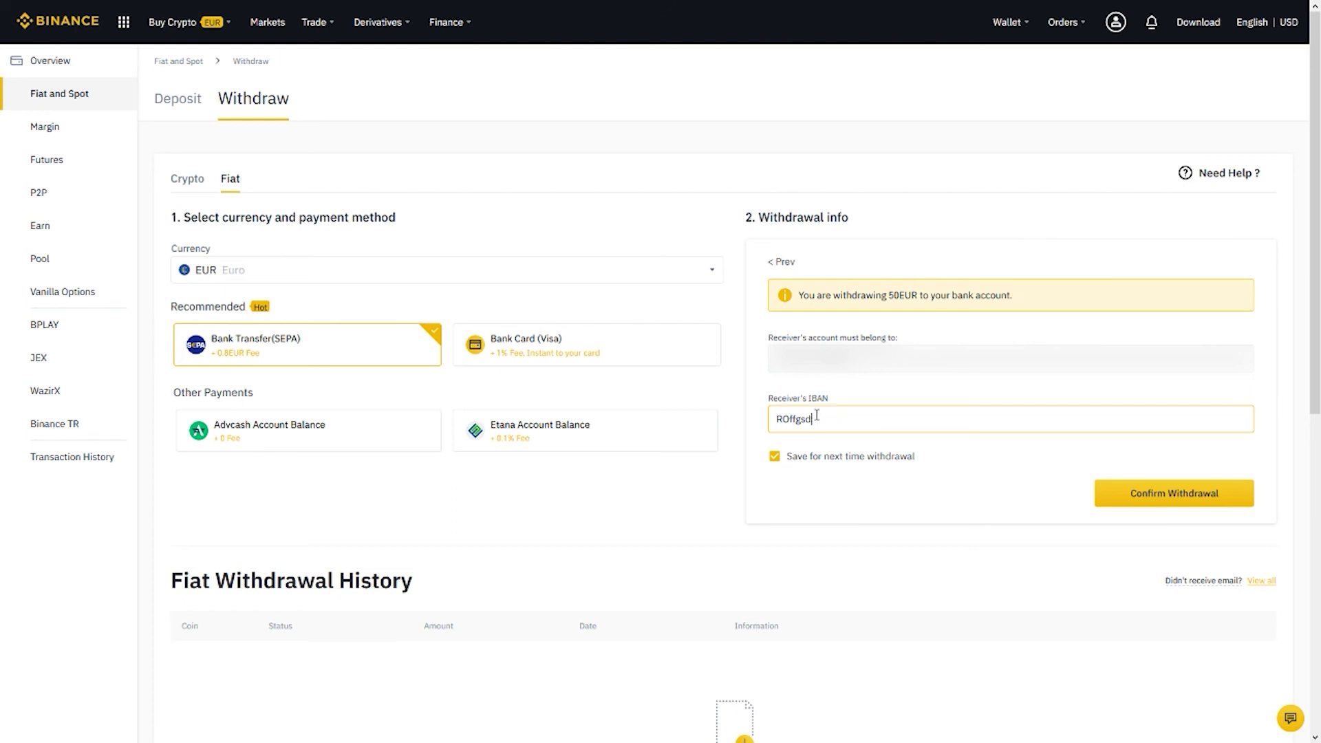